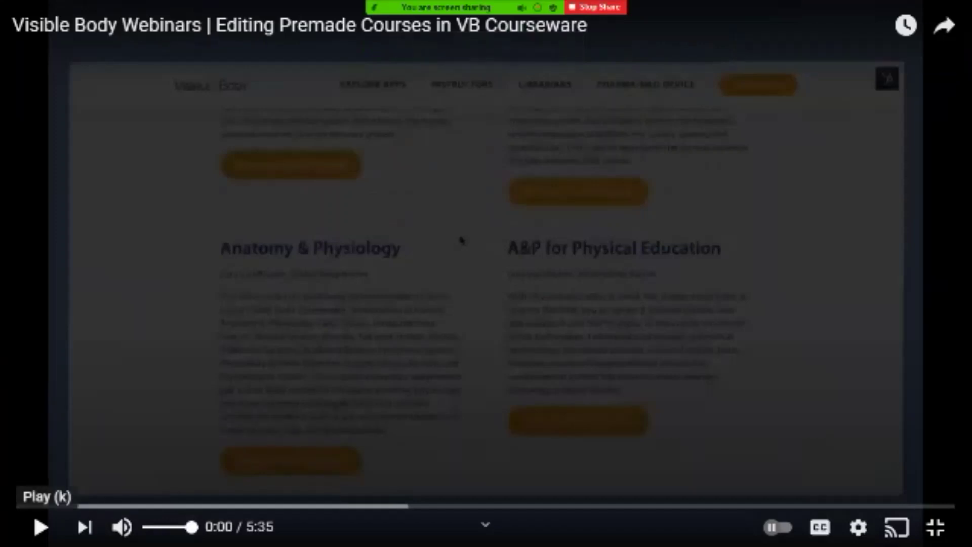
- Play the webinar video on editing premade courses in VB Courseware
{"action": "left_click", "coordinate": [41, 526]}
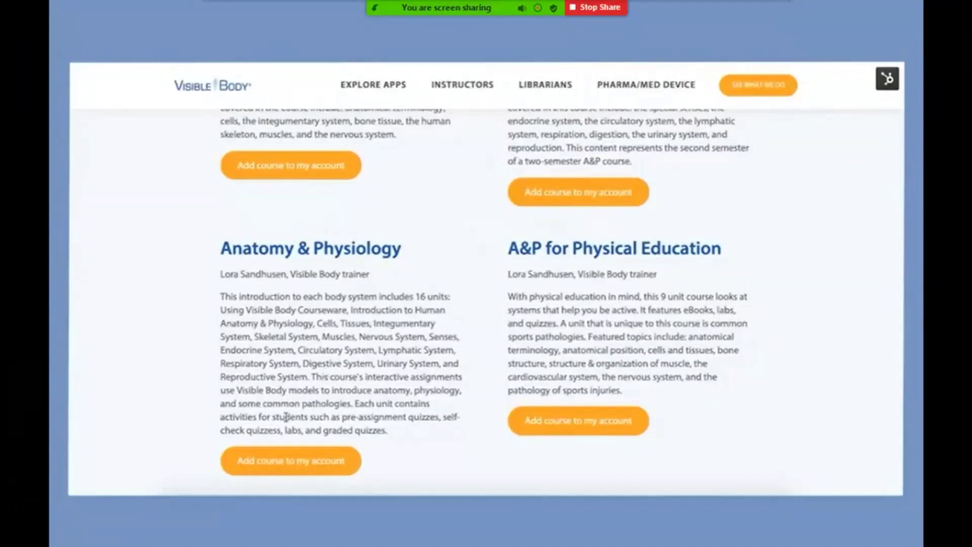
- Add the premade Anatomy & Physiology course to the account and name the new course "Anatomy & Physiology Copy for Demo"
{"action": "left_click", "coordinate": [273, 466]}
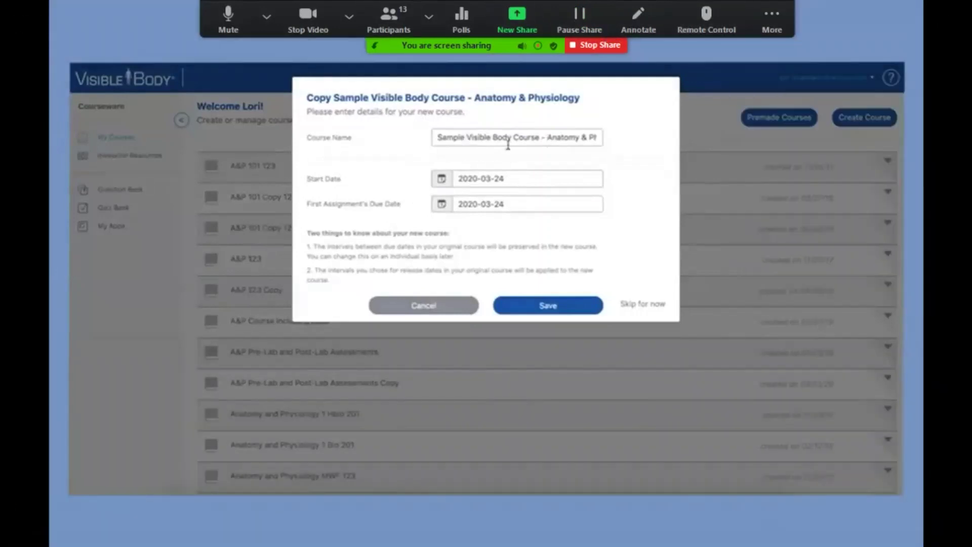
{"action": "left_click_drag", "start_coordinate": [547, 137], "coordinate": [390, 142]}
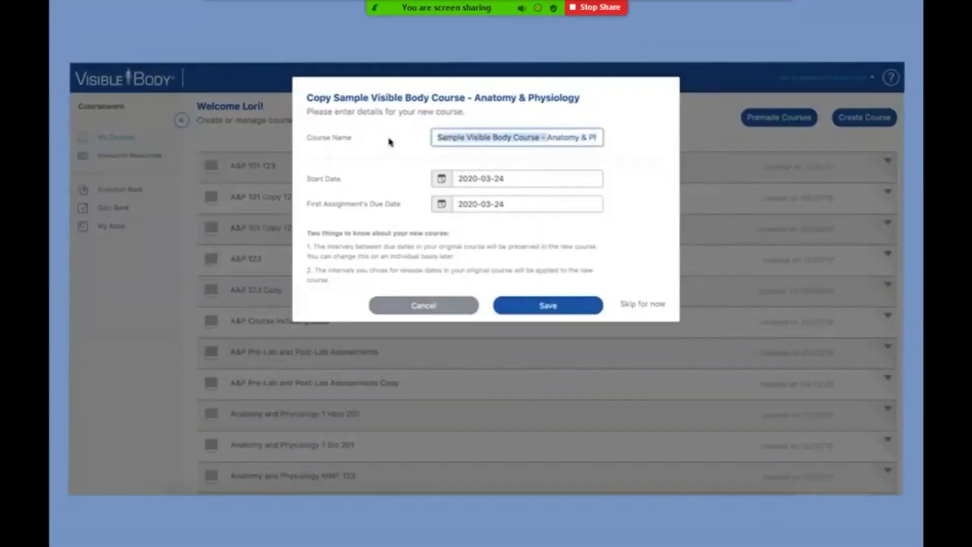
{"action": "key", "text": "BackSpace"}
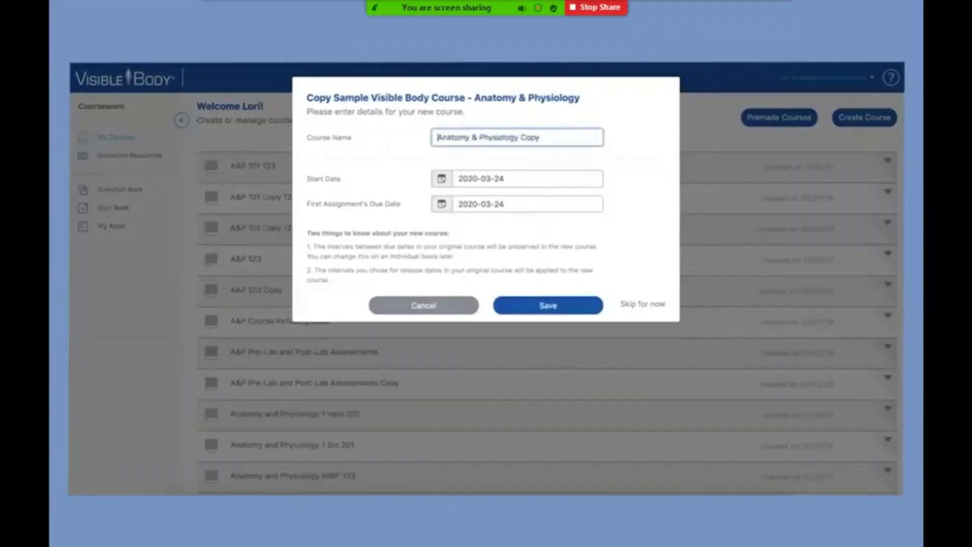
{"action": "left_click", "coordinate": [541, 136]}
{"action": "type", "text": "for Demo"}
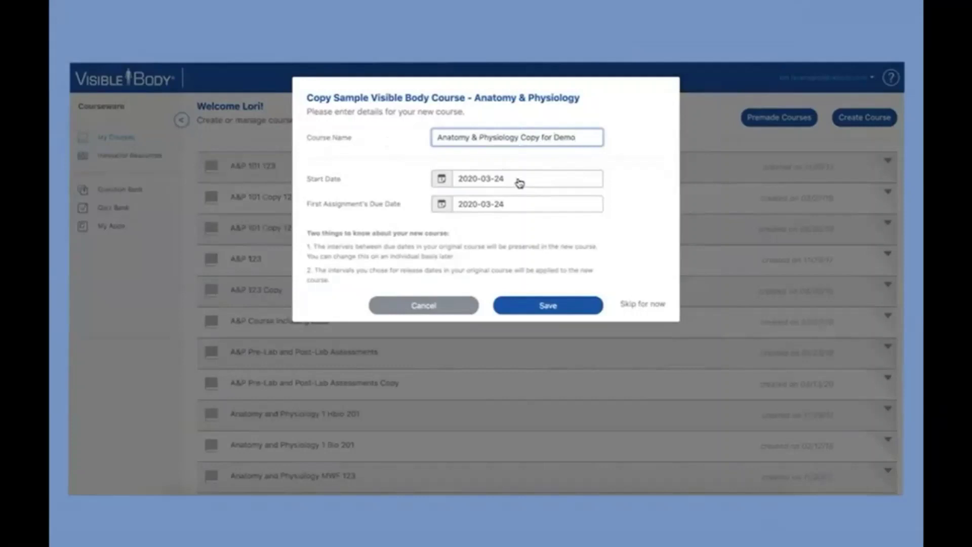
- Set the new course's first assignment due date to 2020-03-26 and save the course copy
{"action": "left_click", "coordinate": [513, 205]}
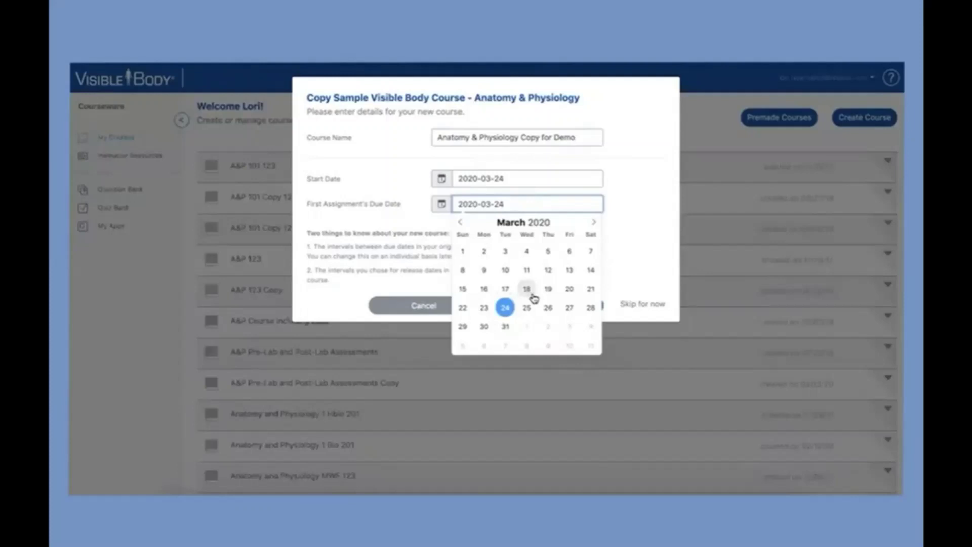
{"action": "left_click", "coordinate": [548, 309]}
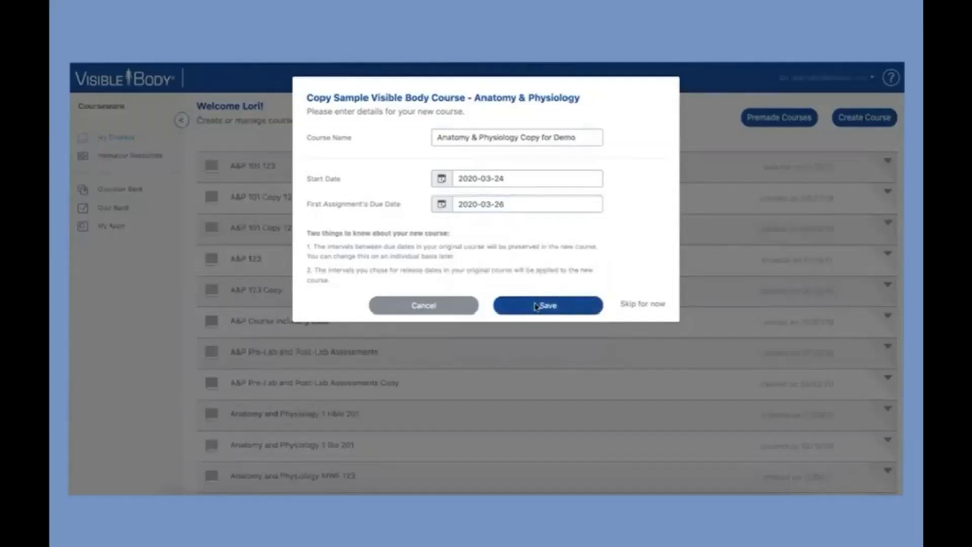
{"action": "left_click", "coordinate": [538, 309]}
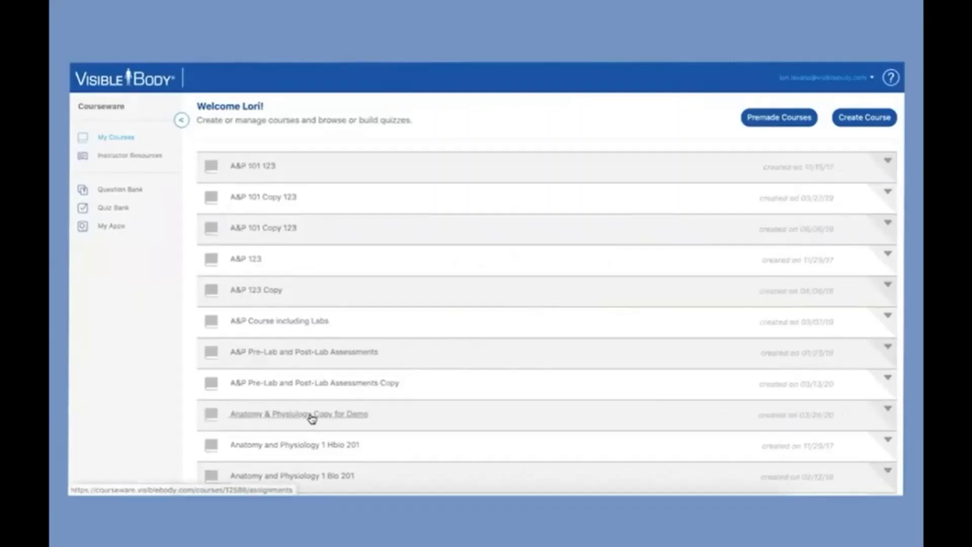
- Open the Anatomy & Physiology Copy for Demo course and review the Modules & Practice Quizzes assignment in its Skeletal System folder
{"action": "left_click", "coordinate": [311, 418]}
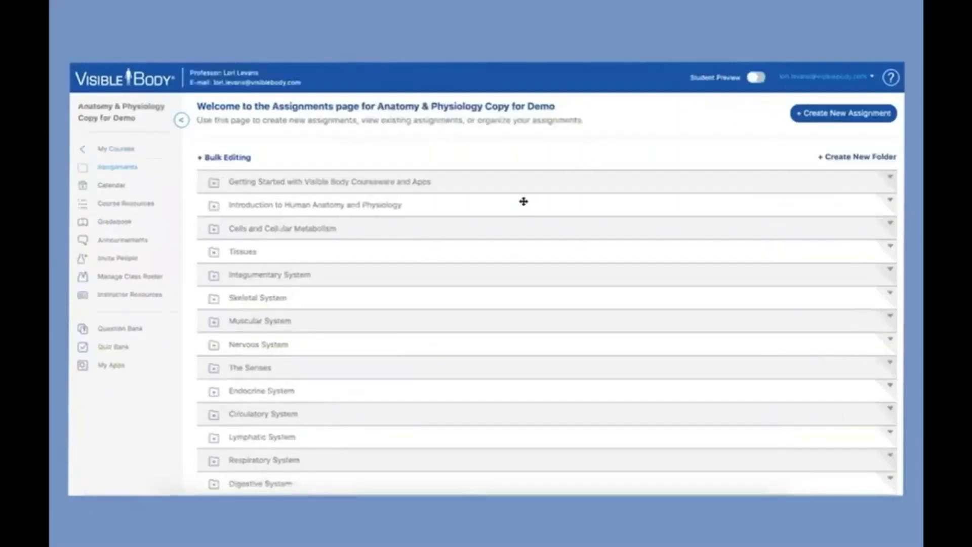
{"action": "left_click", "coordinate": [215, 300]}
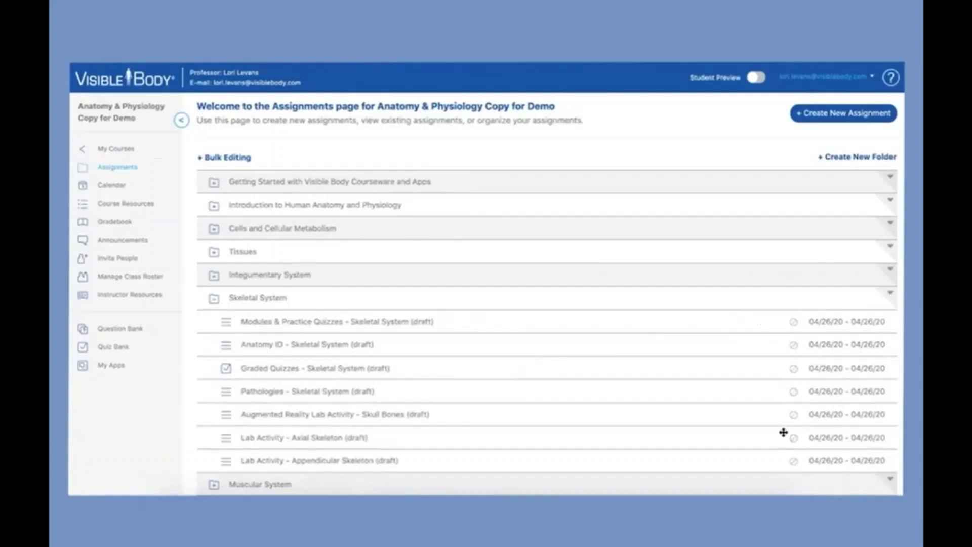
{"action": "left_click", "coordinate": [380, 322]}
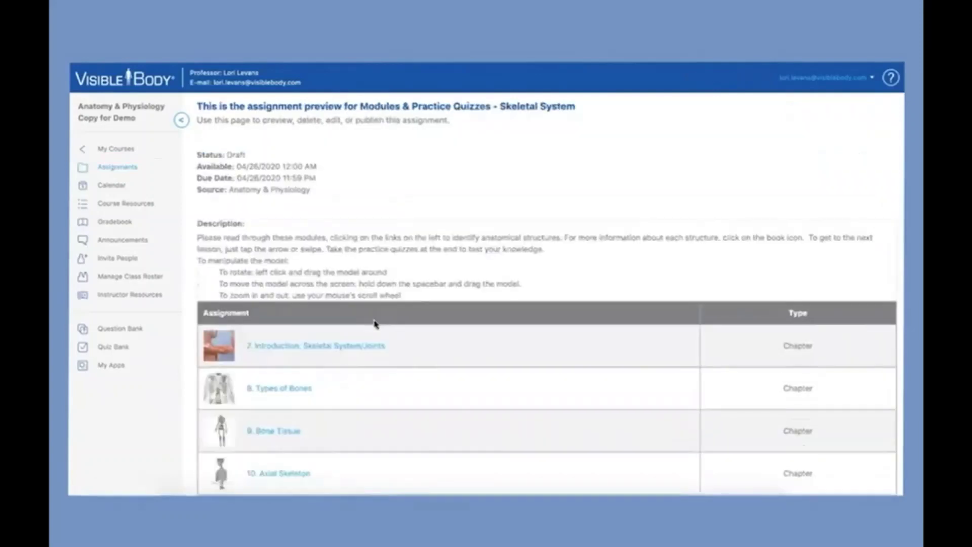
{"action": "scroll", "coordinate": [375, 323], "scroll_direction": "down", "scroll_amount": 3}
{"action": "scroll", "coordinate": [375, 324], "scroll_direction": "up", "scroll_amount": 2}
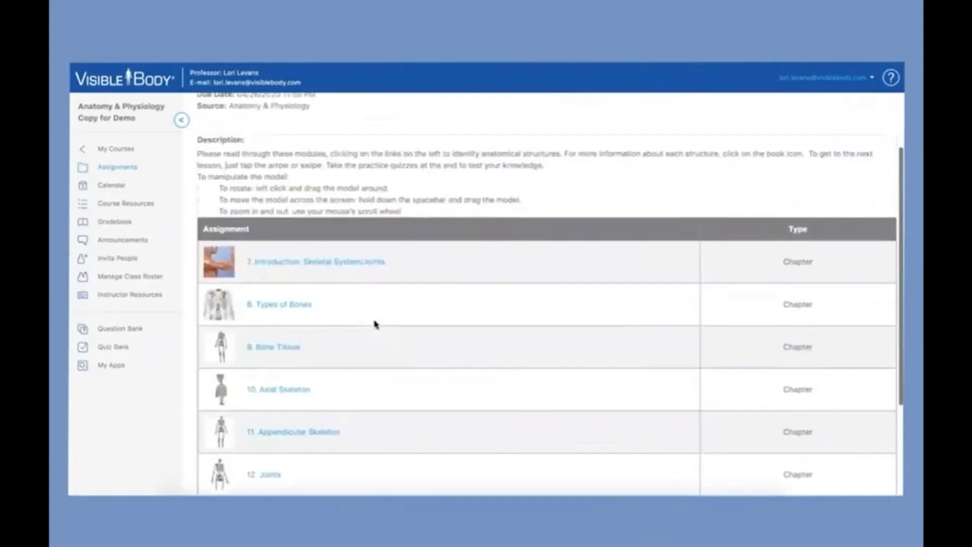
{"action": "scroll", "coordinate": [375, 324], "scroll_direction": "up", "scroll_amount": 1}
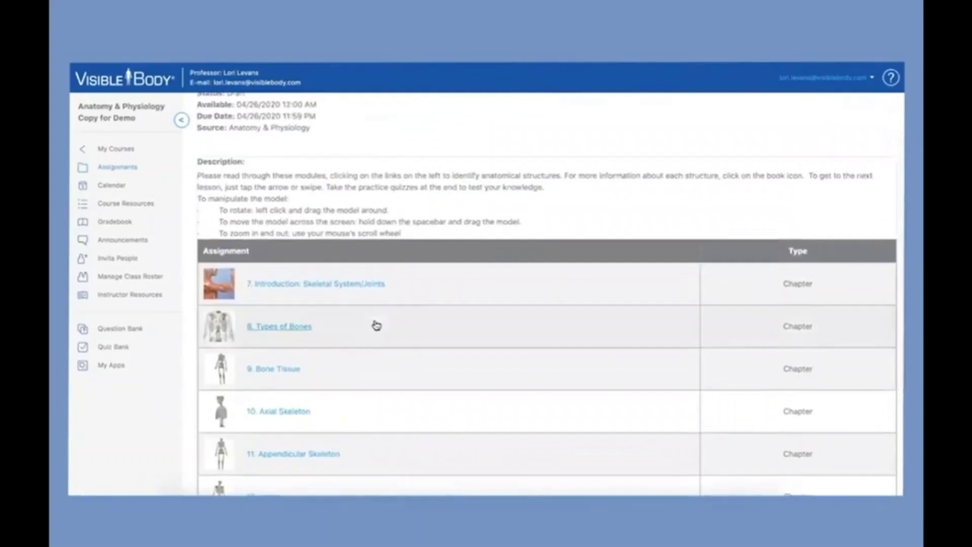
{"action": "scroll", "coordinate": [375, 325], "scroll_direction": "down", "scroll_amount": 5}
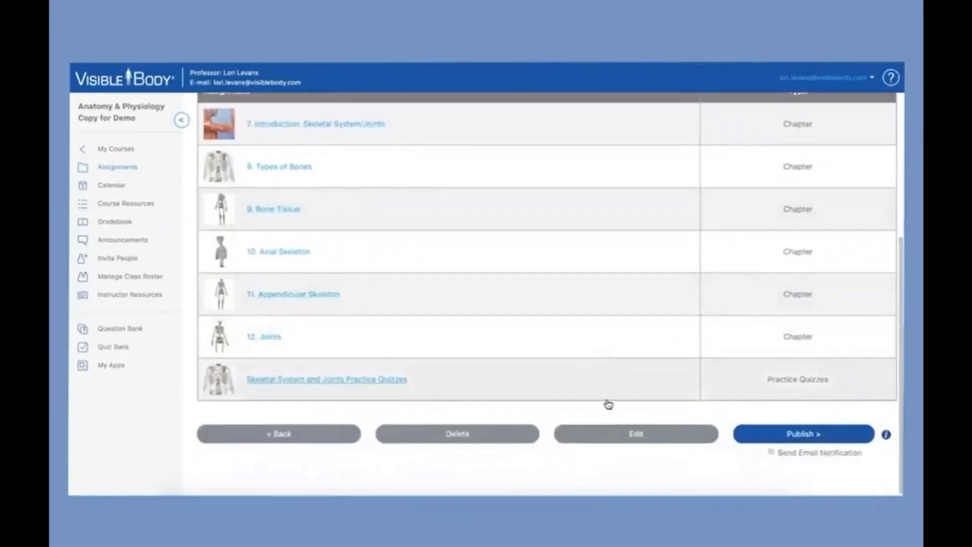
{"action": "left_click", "coordinate": [631, 440]}
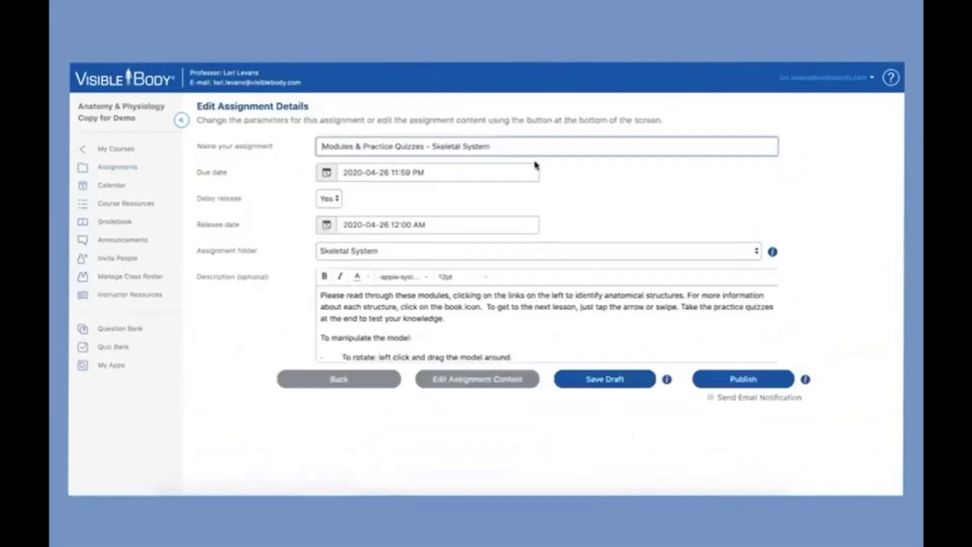
{"action": "left_click", "coordinate": [461, 175]}
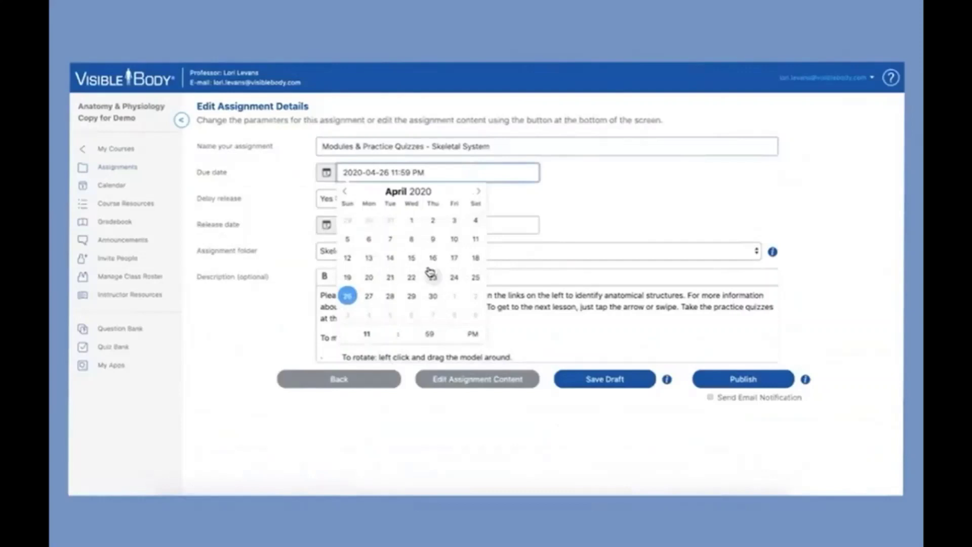
{"action": "left_click", "coordinate": [454, 259]}
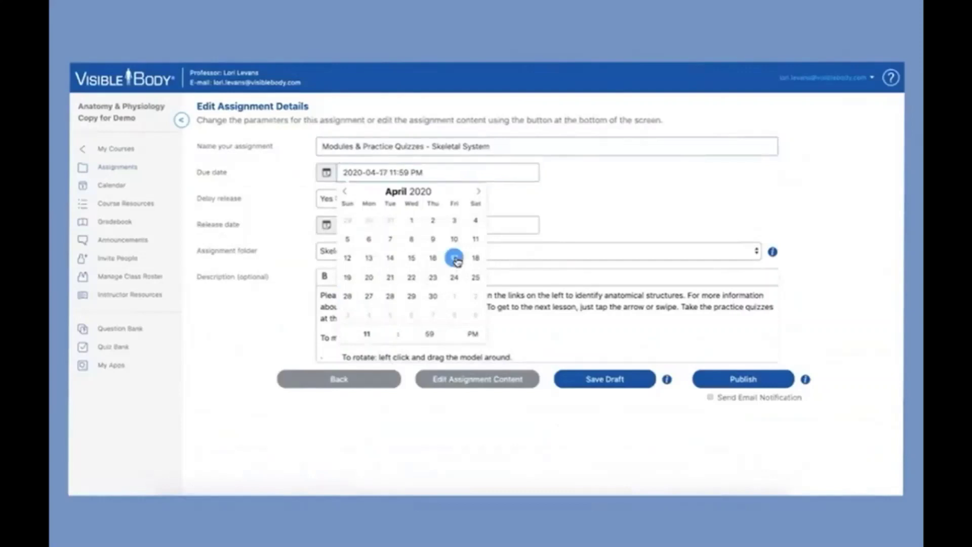
{"action": "left_click", "coordinate": [586, 186]}
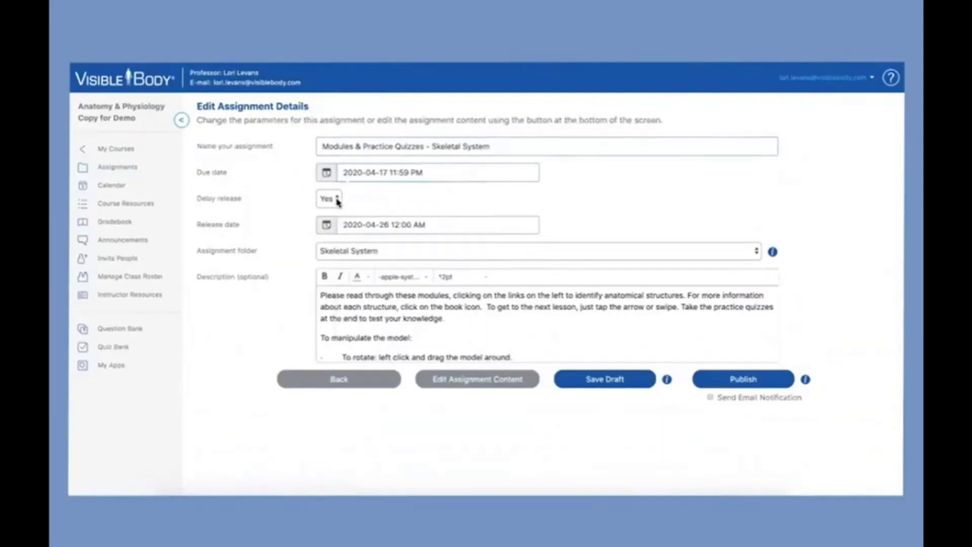
{"action": "left_click", "coordinate": [365, 228]}
{"action": "left_click", "coordinate": [411, 272]}
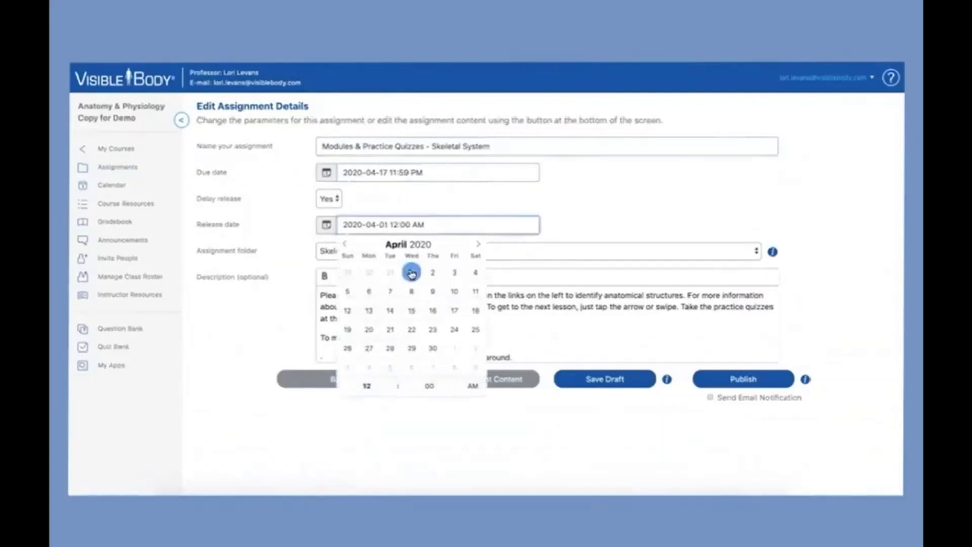
{"action": "left_click", "coordinate": [608, 210]}
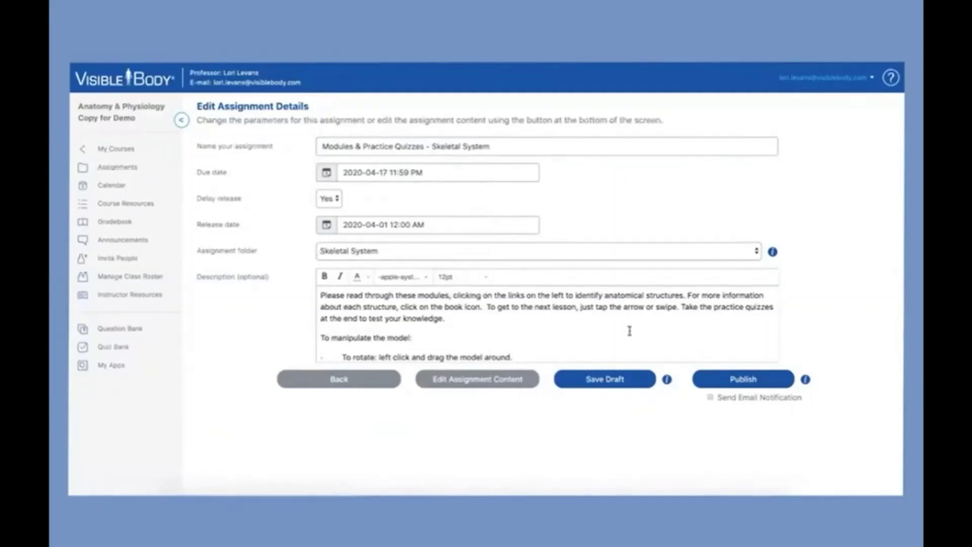
- Publish the Modules & Practice Quizzes assignment without an email notification and return to the course's assignments list
{"action": "left_click", "coordinate": [735, 381]}
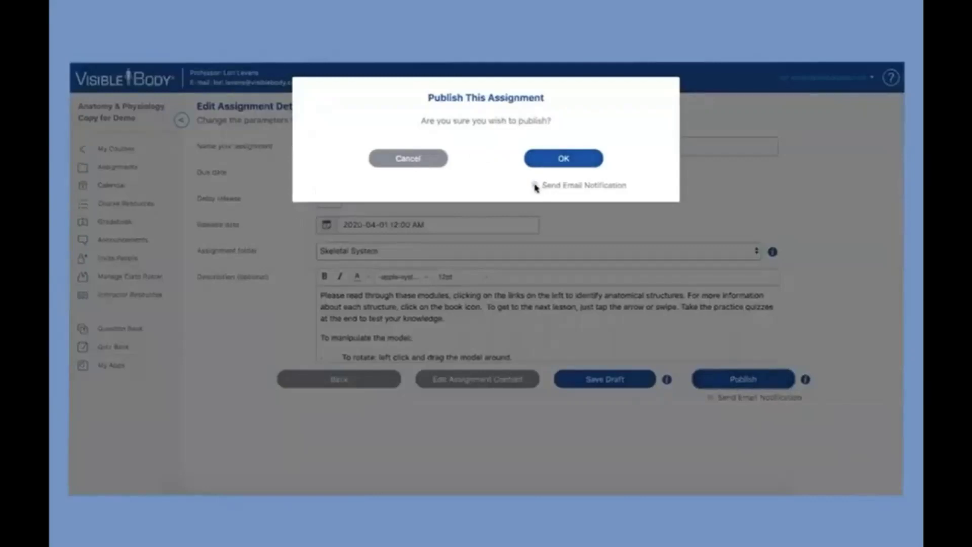
{"action": "left_click", "coordinate": [563, 160]}
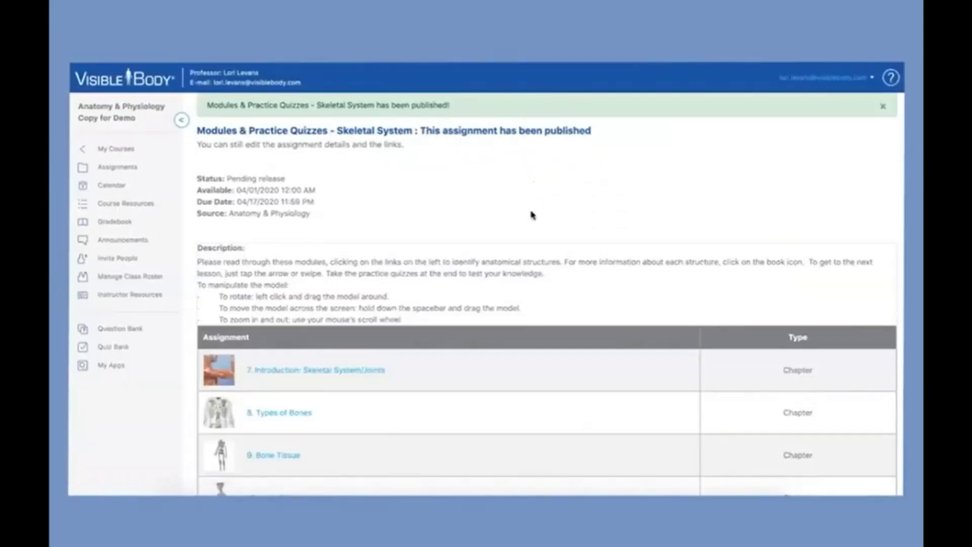
{"action": "scroll", "coordinate": [533, 216], "scroll_direction": "down", "scroll_amount": 5}
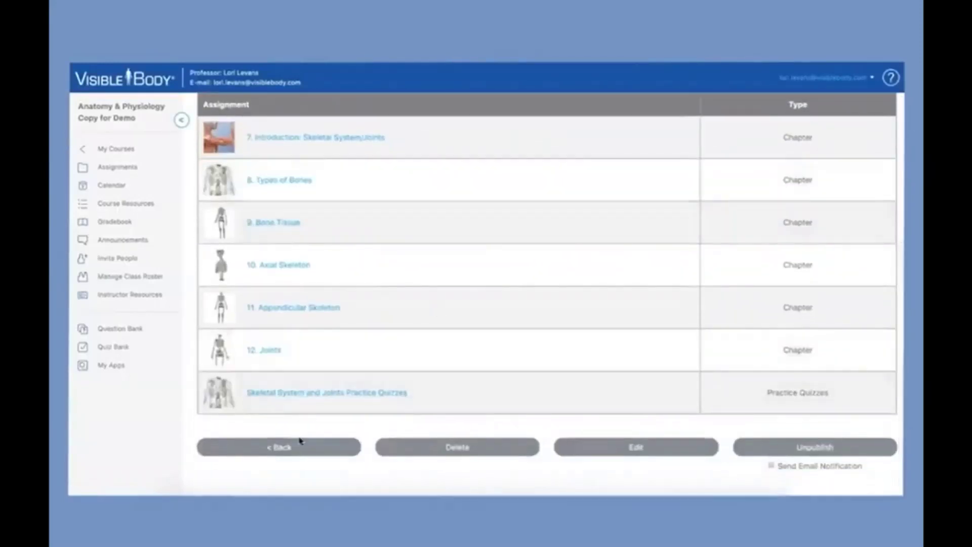
{"action": "left_click", "coordinate": [303, 450]}
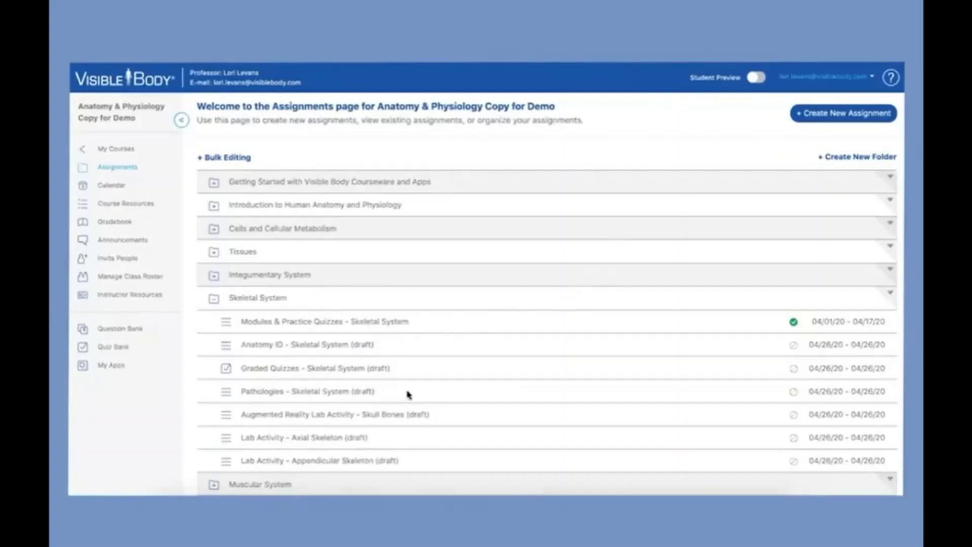
- Start bulk editing and select all Skeletal System assignments except Modules & Practice Quizzes
{"action": "scroll", "coordinate": [409, 394], "scroll_direction": "down", "scroll_amount": 1}
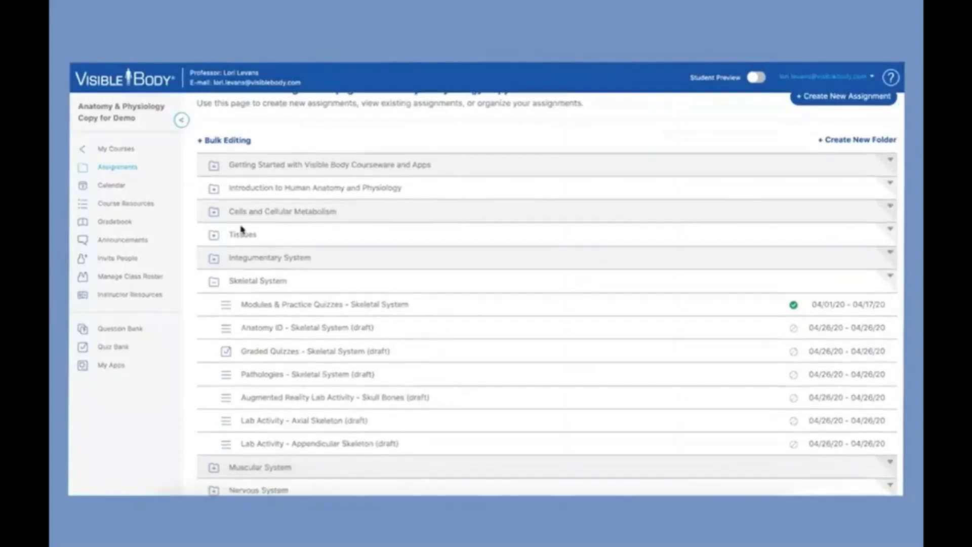
{"action": "left_click", "coordinate": [203, 144]}
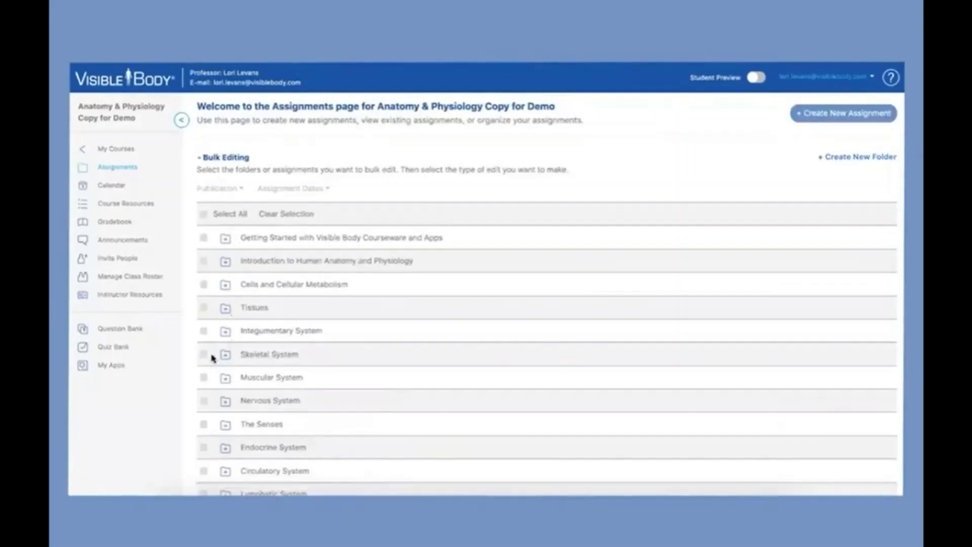
{"action": "left_click", "coordinate": [228, 357]}
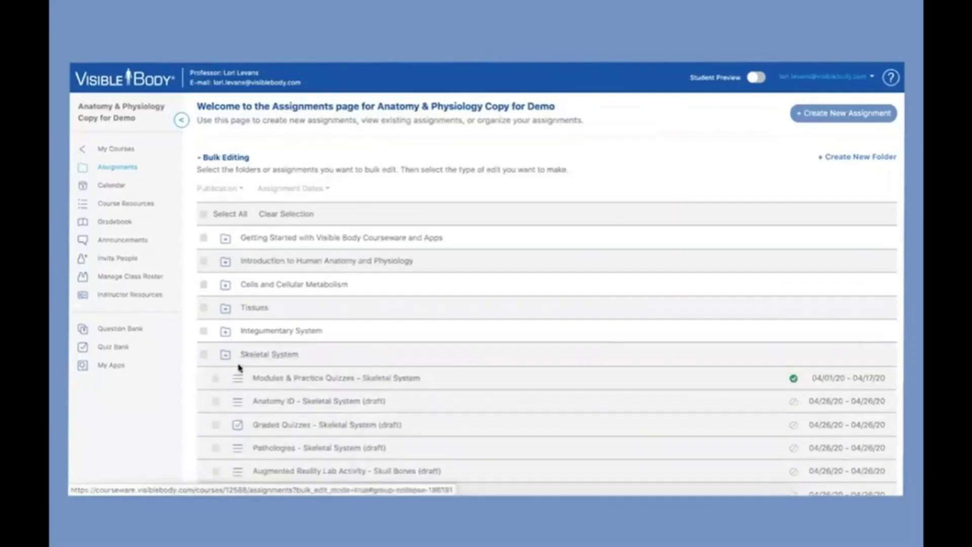
{"action": "scroll", "coordinate": [238, 365], "scroll_direction": "down", "scroll_amount": 1}
{"action": "scroll", "coordinate": [238, 364], "scroll_direction": "down", "scroll_amount": 1}
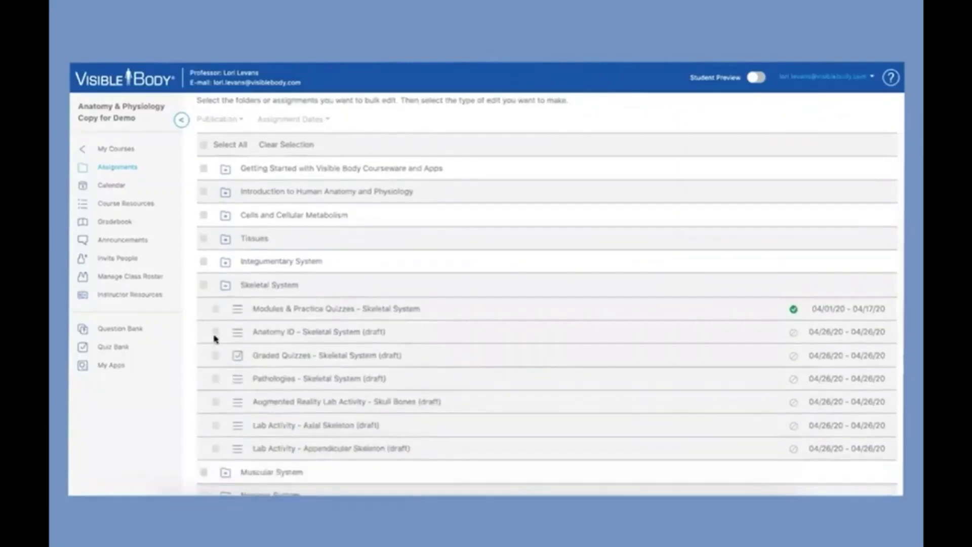
{"action": "left_click", "coordinate": [203, 286]}
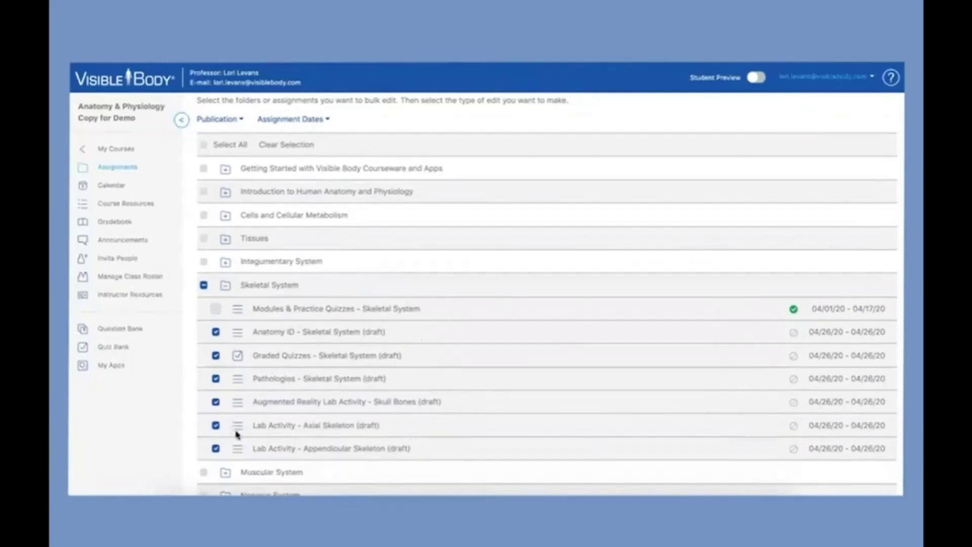
{"action": "scroll", "coordinate": [235, 432], "scroll_direction": "up", "scroll_amount": 3}
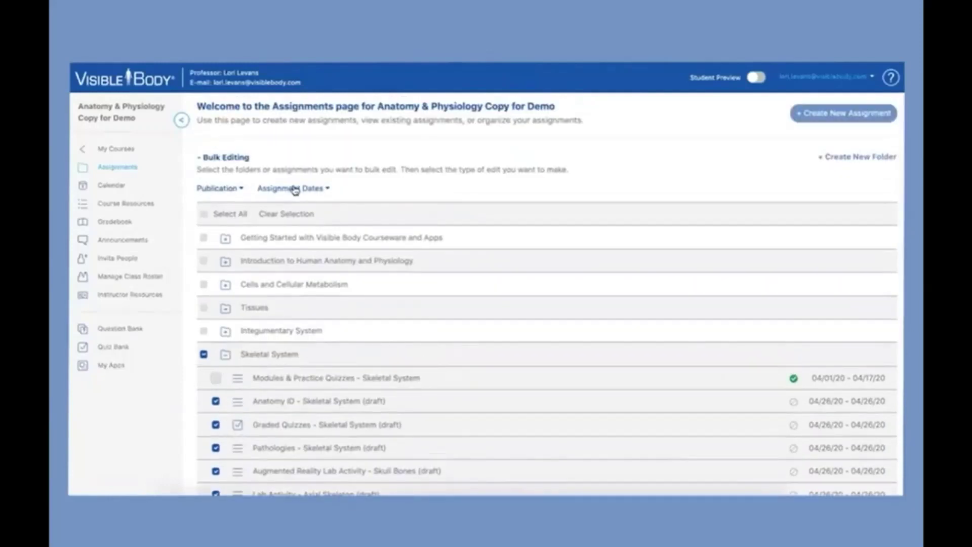
{"action": "left_click", "coordinate": [329, 191]}
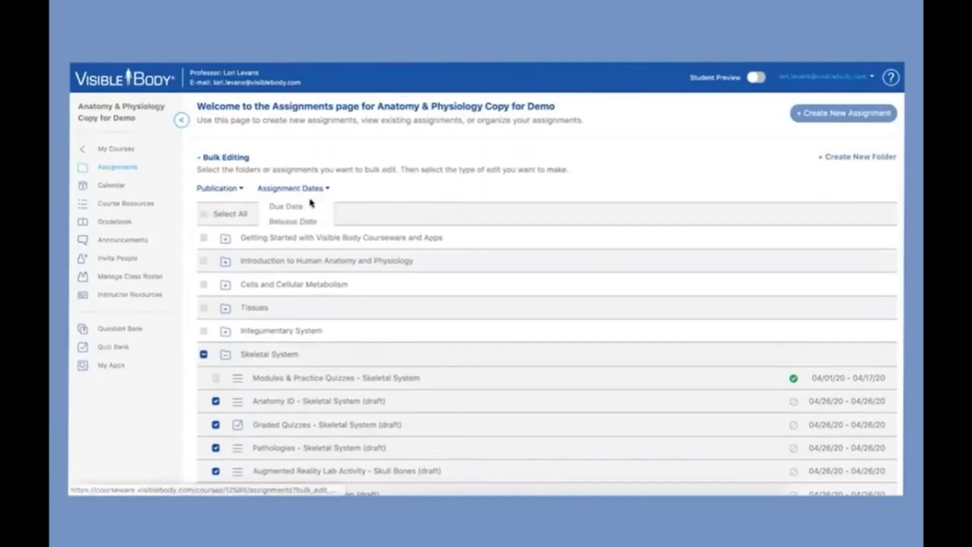
{"action": "left_click", "coordinate": [305, 222]}
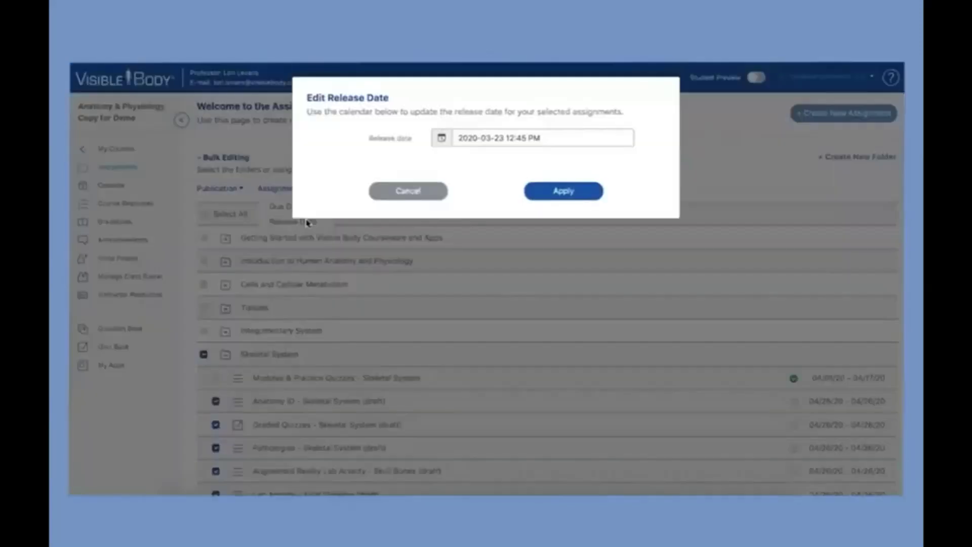
{"action": "left_click", "coordinate": [488, 142]}
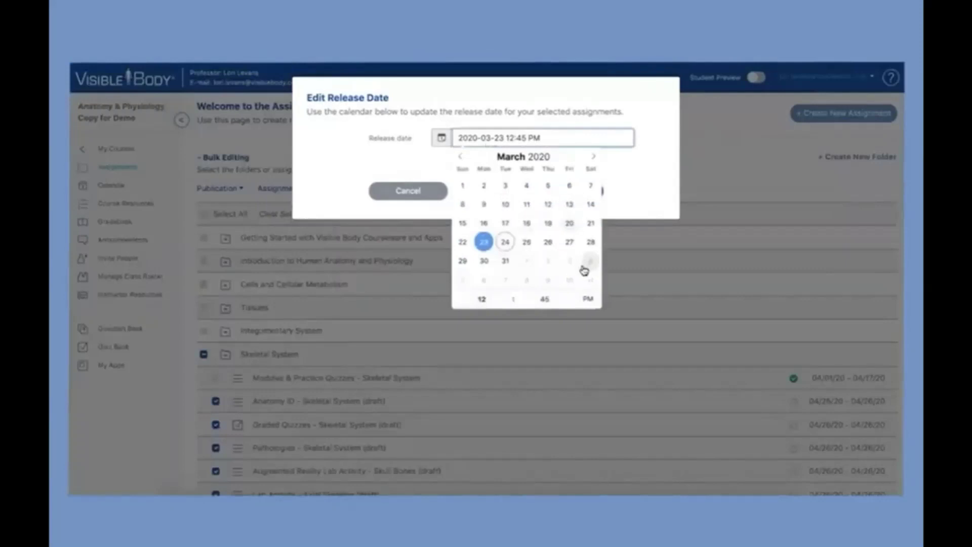
{"action": "left_click", "coordinate": [592, 157]}
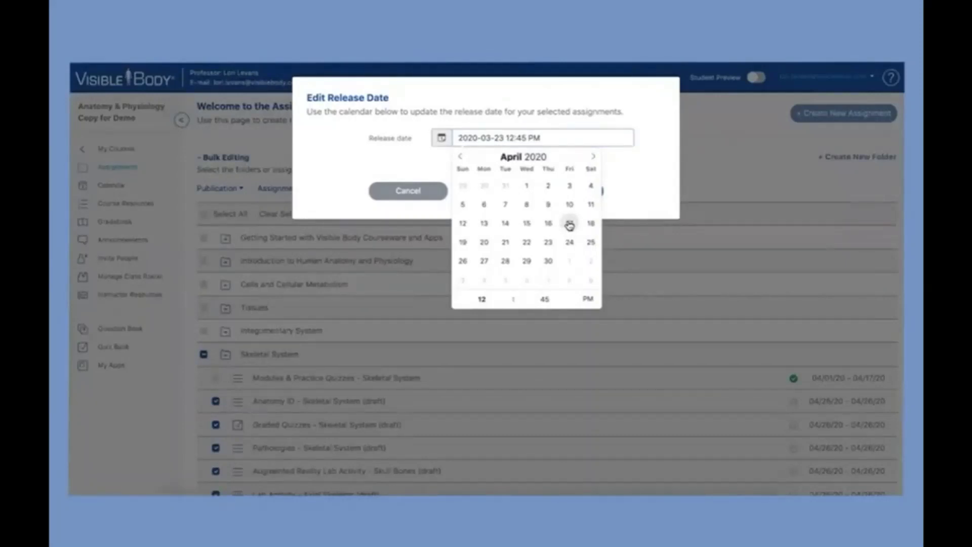
{"action": "left_click", "coordinate": [570, 225]}
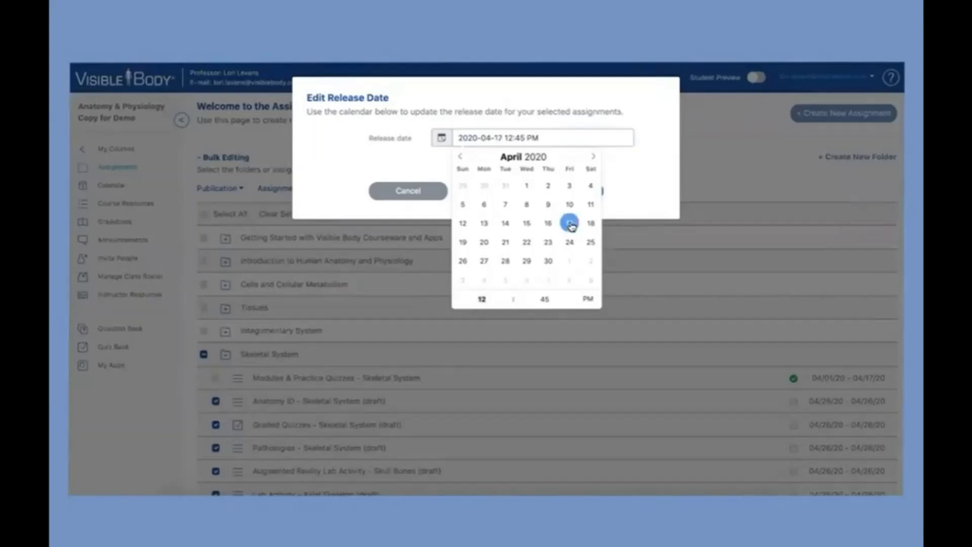
{"action": "left_click", "coordinate": [516, 138]}
{"action": "left_click", "coordinate": [544, 299]}
{"action": "type", "text": "00"}
{"action": "left_click", "coordinate": [389, 164]}
{"action": "left_click", "coordinate": [559, 191]}
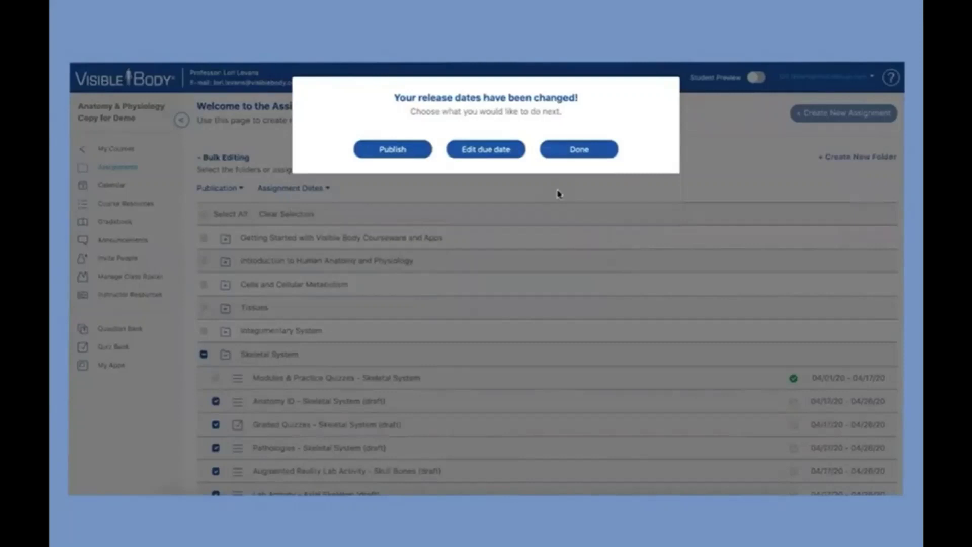
{"action": "left_click", "coordinate": [486, 151]}
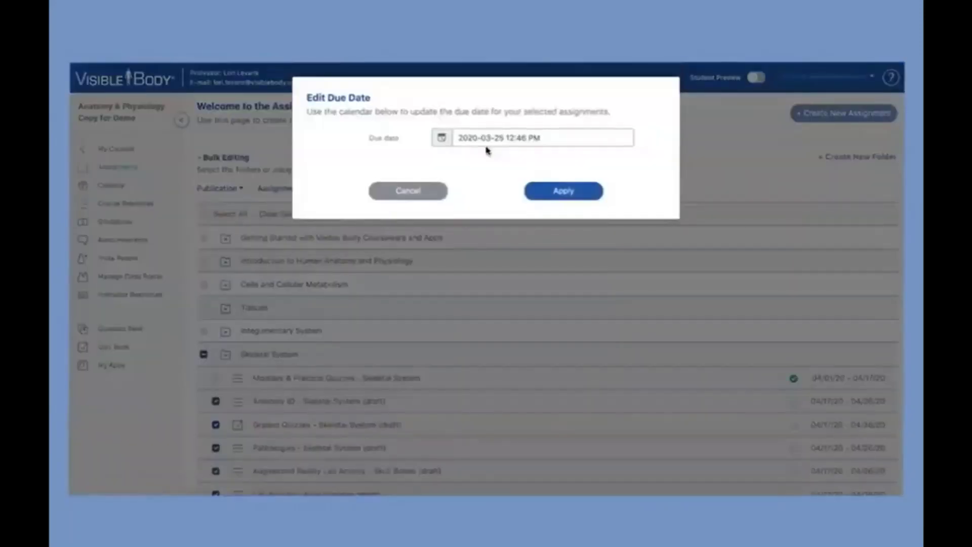
{"action": "left_click", "coordinate": [499, 139]}
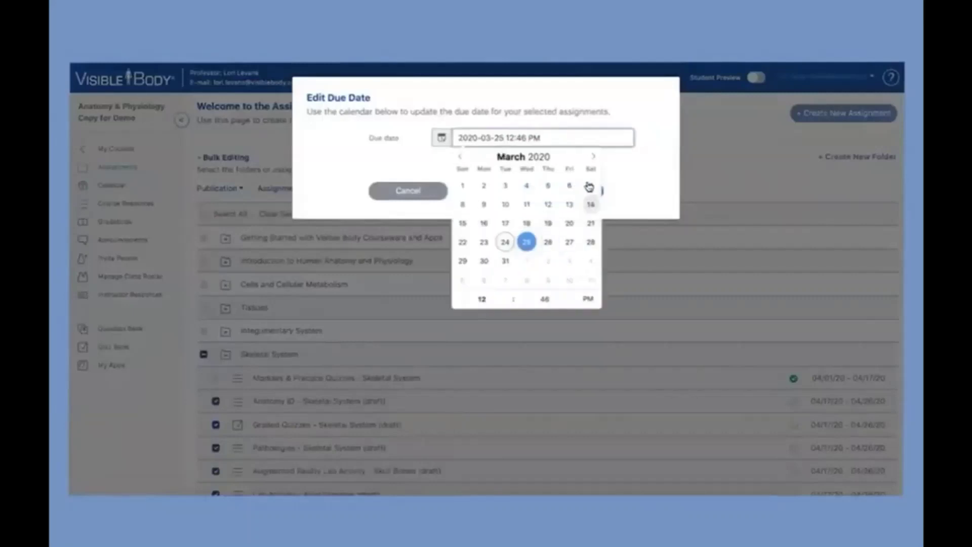
{"action": "left_click", "coordinate": [593, 155]}
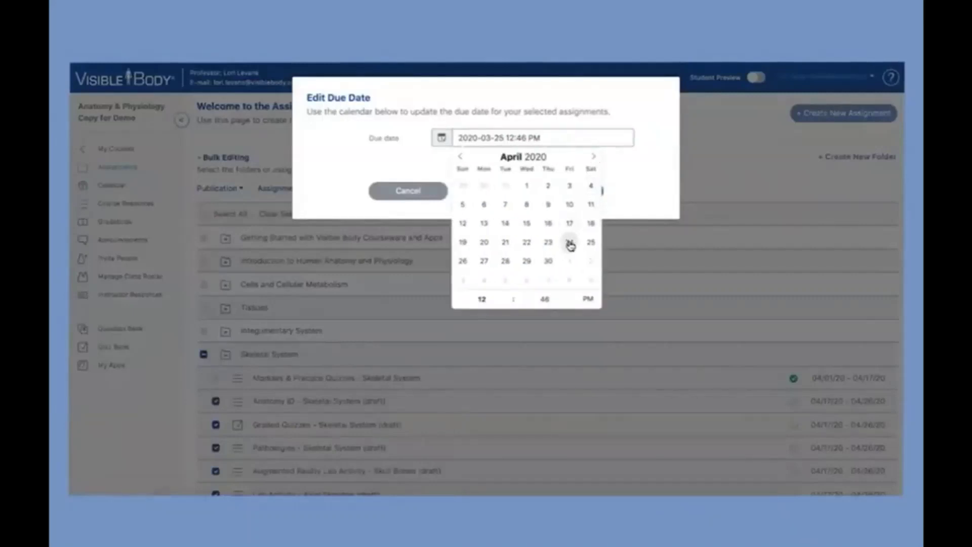
{"action": "left_click", "coordinate": [505, 261]}
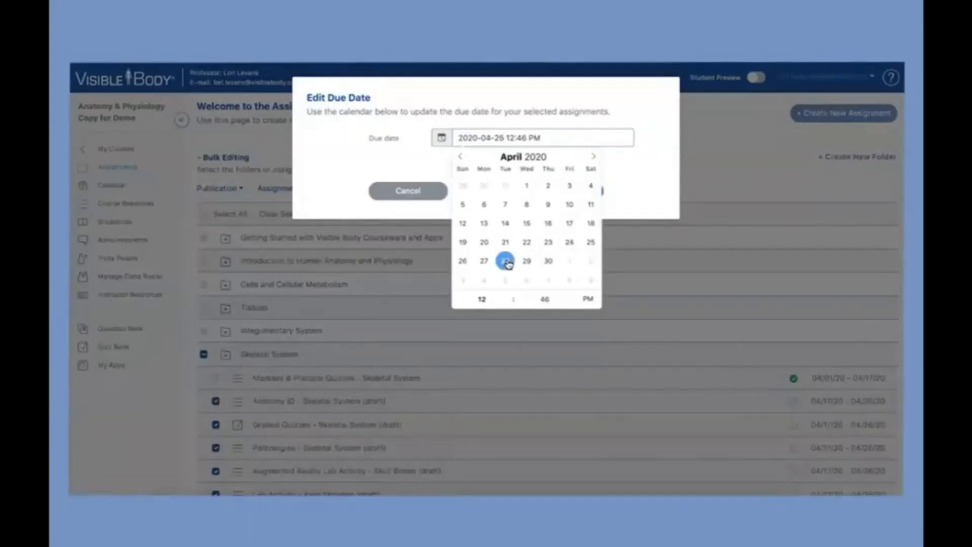
{"action": "left_click", "coordinate": [546, 300]}
{"action": "type", "text": "00"}
{"action": "left_click", "coordinate": [636, 167]}
{"action": "left_click", "coordinate": [563, 194]}
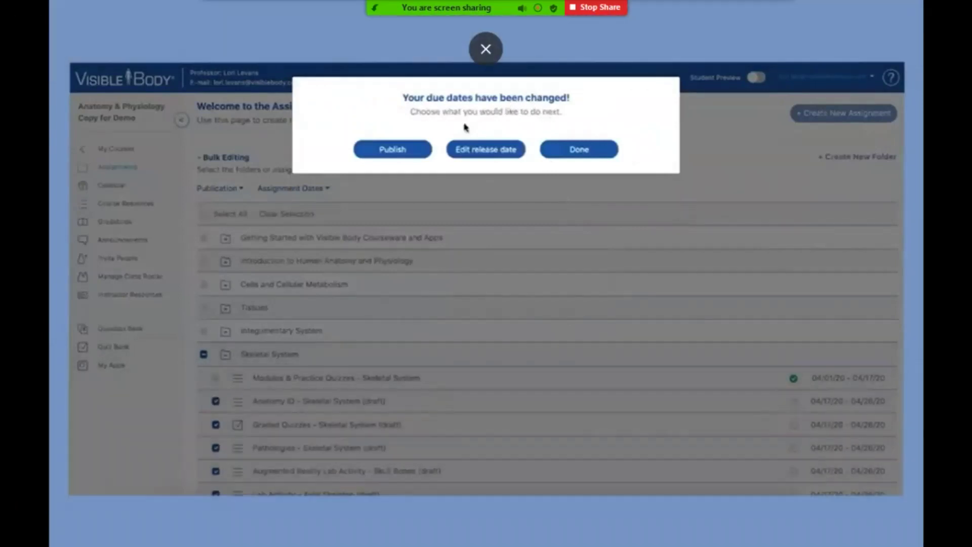
{"action": "left_click", "coordinate": [398, 151]}
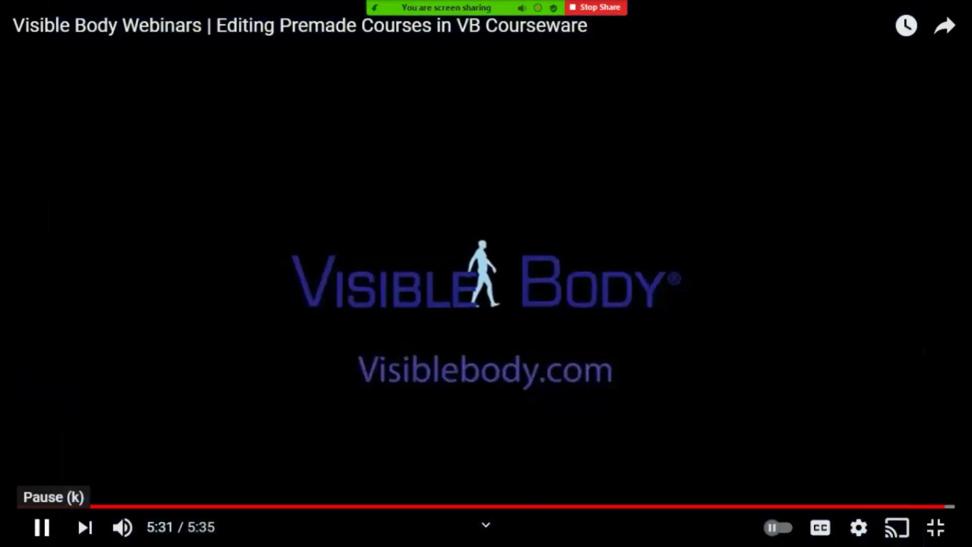
- Pause the webinar video and close the Salesforce tab in the Chrome window showing Courseware
{"action": "left_click", "coordinate": [41, 527]}
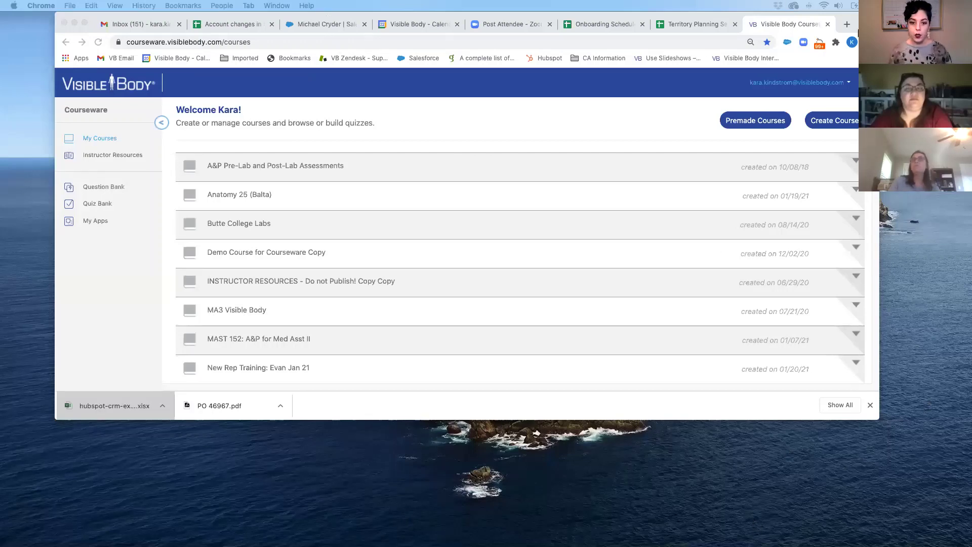
{"action": "left_click_drag", "start_coordinate": [867, 23], "coordinate": [864, 40]}
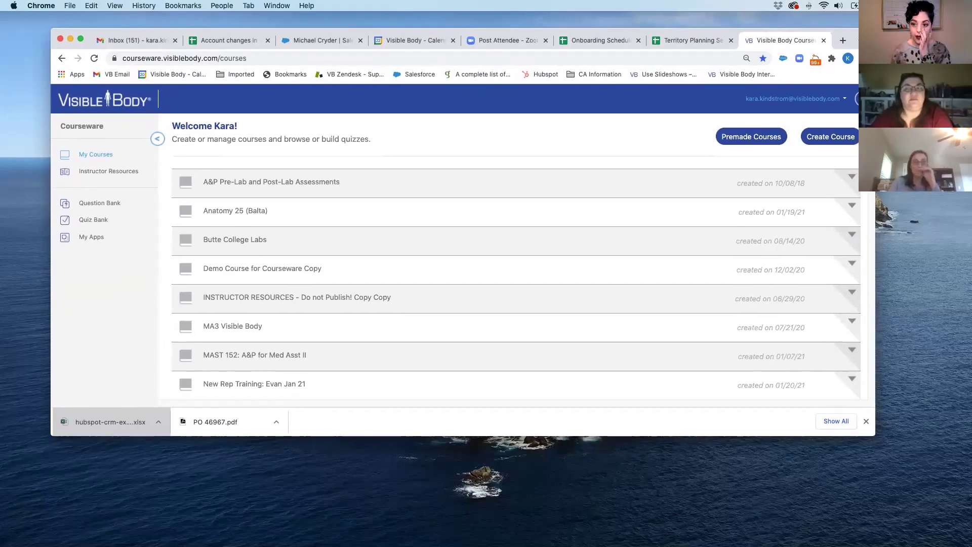
{"action": "left_click", "coordinate": [359, 40]}
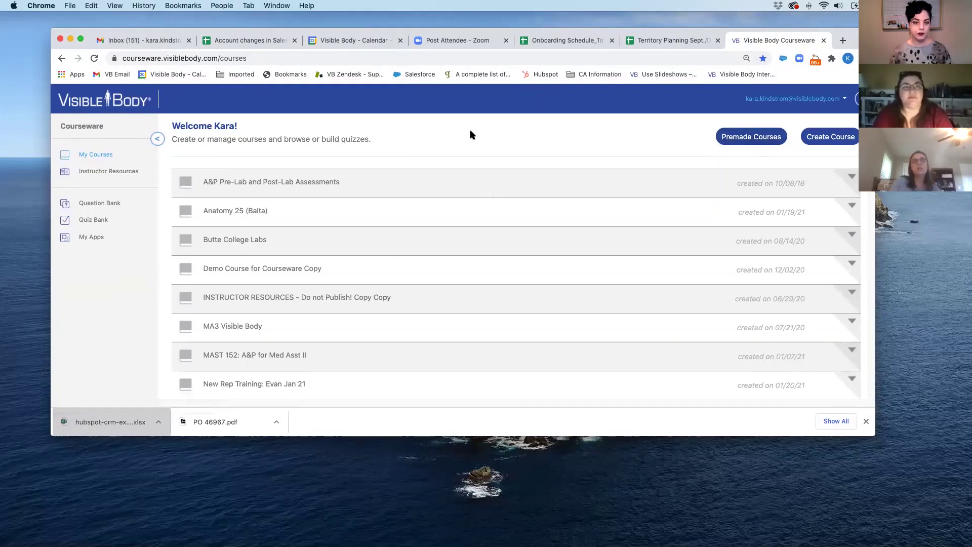
- Open the premade courses catalog and review its course categories, textbook correlations and Introduction to A&P course descriptions
{"action": "left_click", "coordinate": [746, 142]}
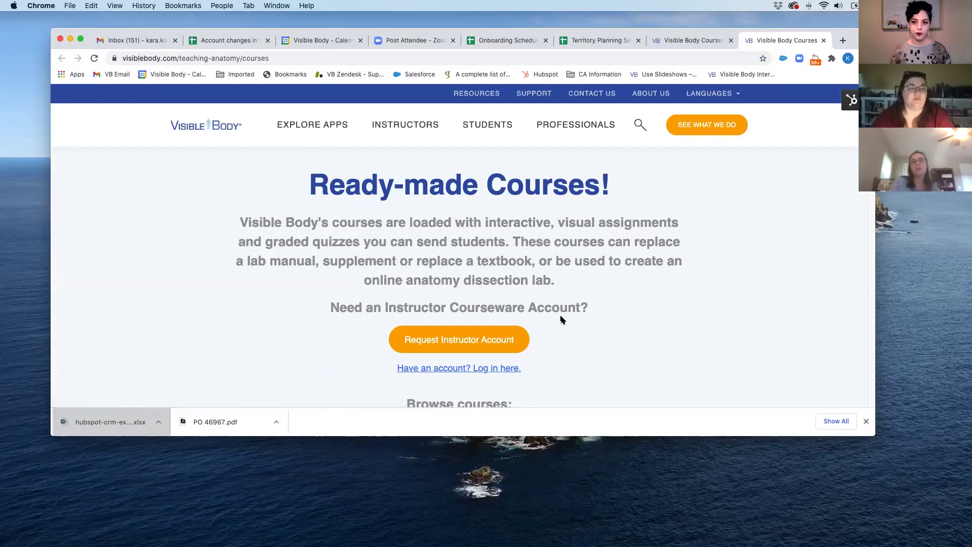
{"action": "scroll", "coordinate": [562, 319], "scroll_direction": "down", "scroll_amount": 2}
{"action": "scroll", "coordinate": [562, 321], "scroll_direction": "down", "scroll_amount": 8}
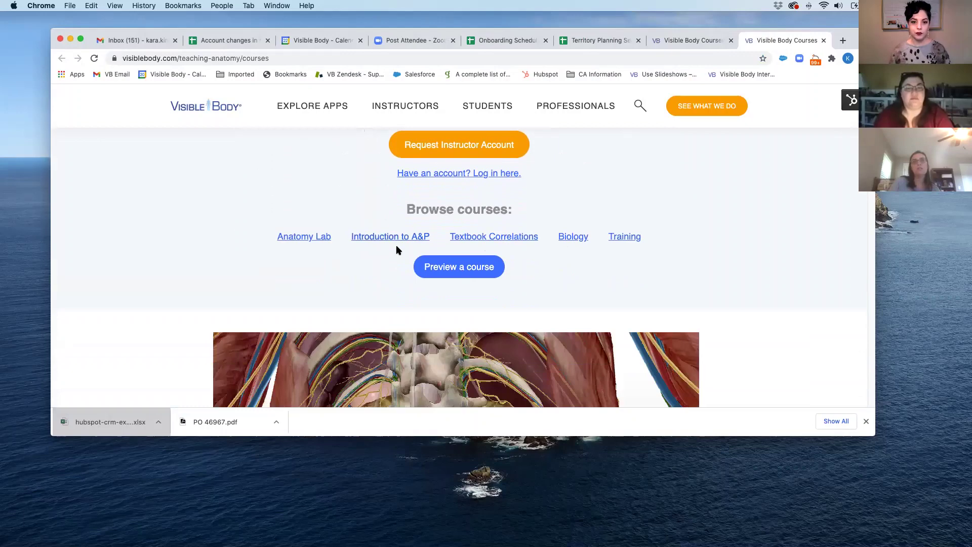
{"action": "scroll", "coordinate": [622, 293], "scroll_direction": "down", "scroll_amount": 18}
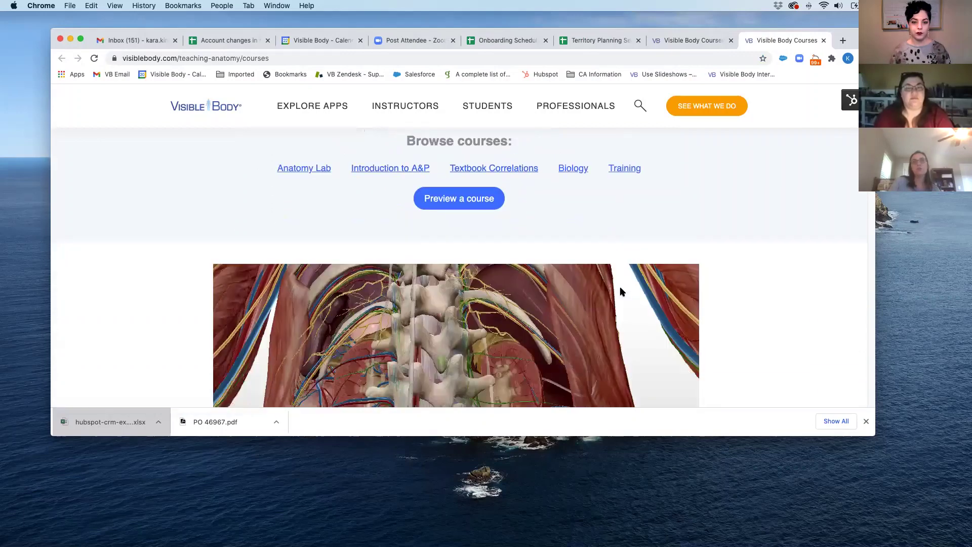
{"action": "scroll", "coordinate": [622, 301], "scroll_direction": "down", "scroll_amount": 6}
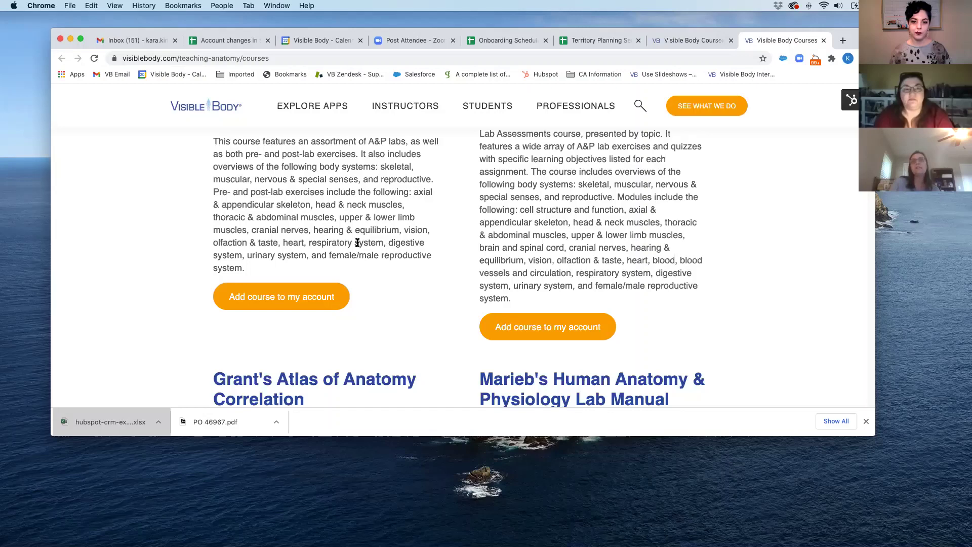
{"action": "scroll", "coordinate": [384, 253], "scroll_direction": "down", "scroll_amount": 5}
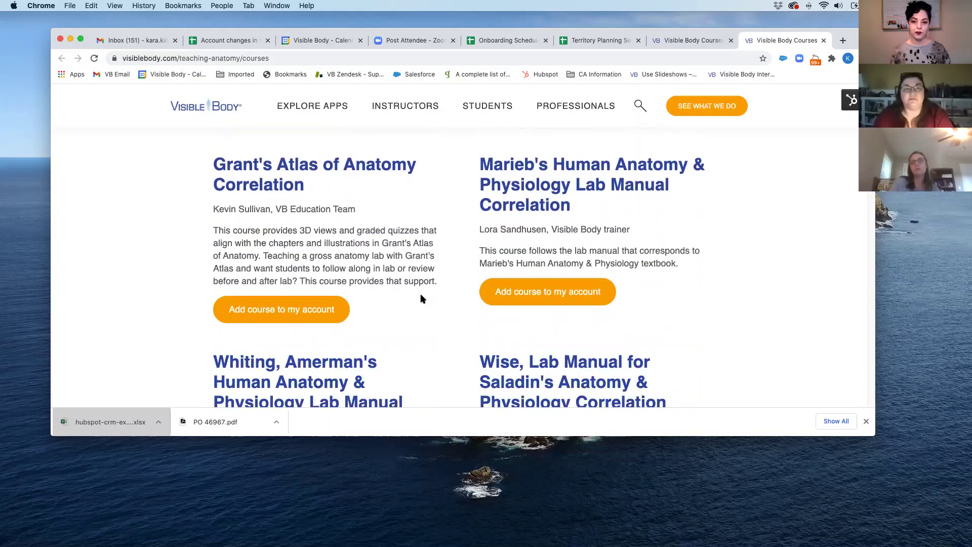
{"action": "scroll", "coordinate": [420, 299], "scroll_direction": "down", "scroll_amount": 10}
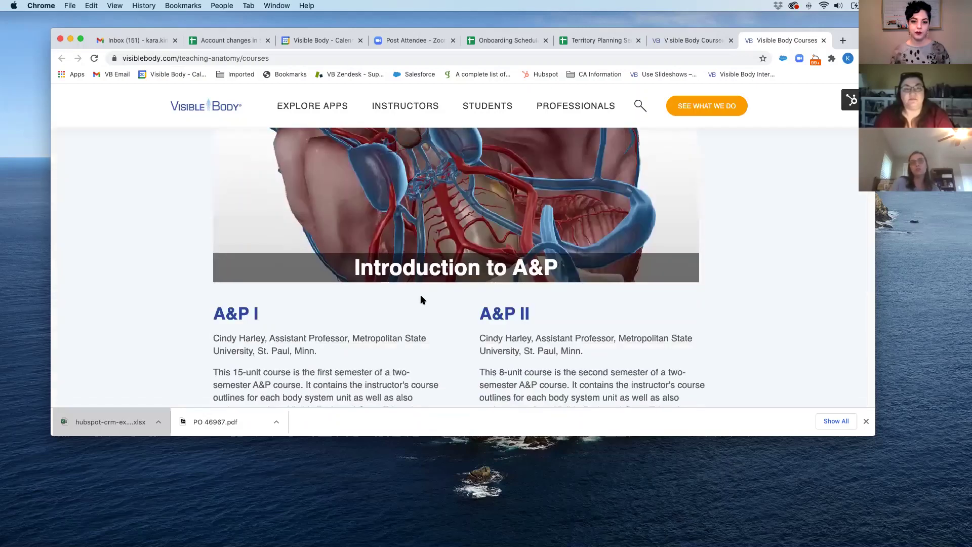
{"action": "scroll", "coordinate": [420, 300], "scroll_direction": "down", "scroll_amount": 6}
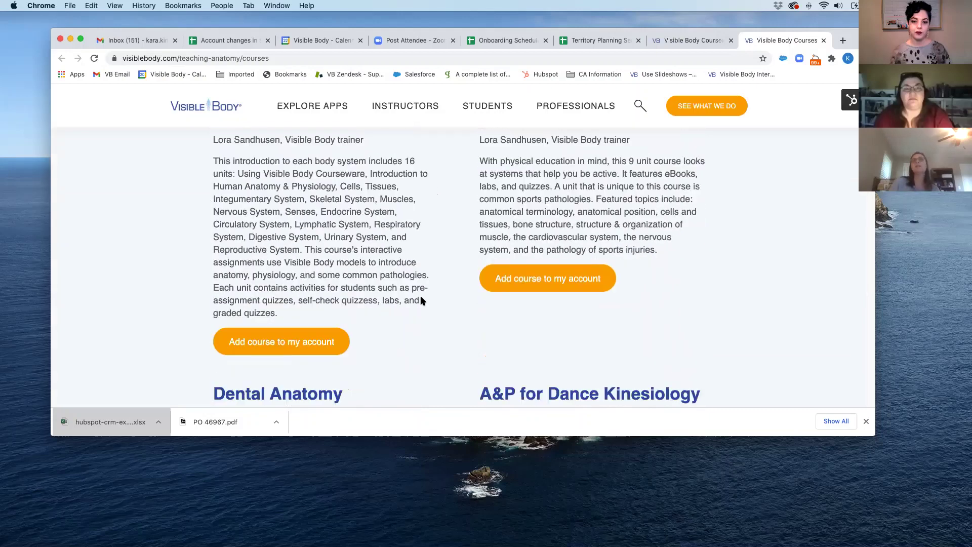
{"action": "scroll", "coordinate": [420, 298], "scroll_direction": "down", "scroll_amount": 1}
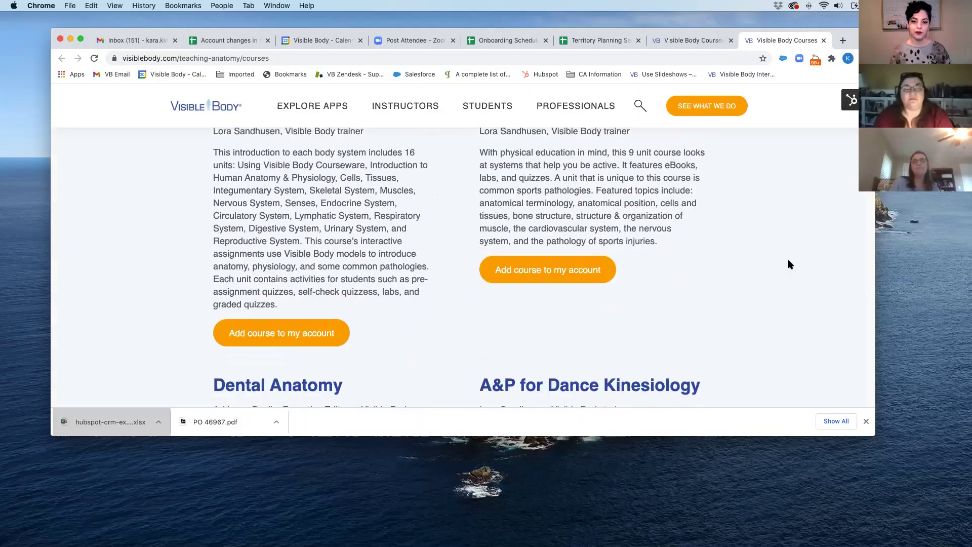
- Return to the My Courses list and start a copy of the Anatomy 25 course with the start date 2021-02-08
{"action": "left_click", "coordinate": [698, 42]}
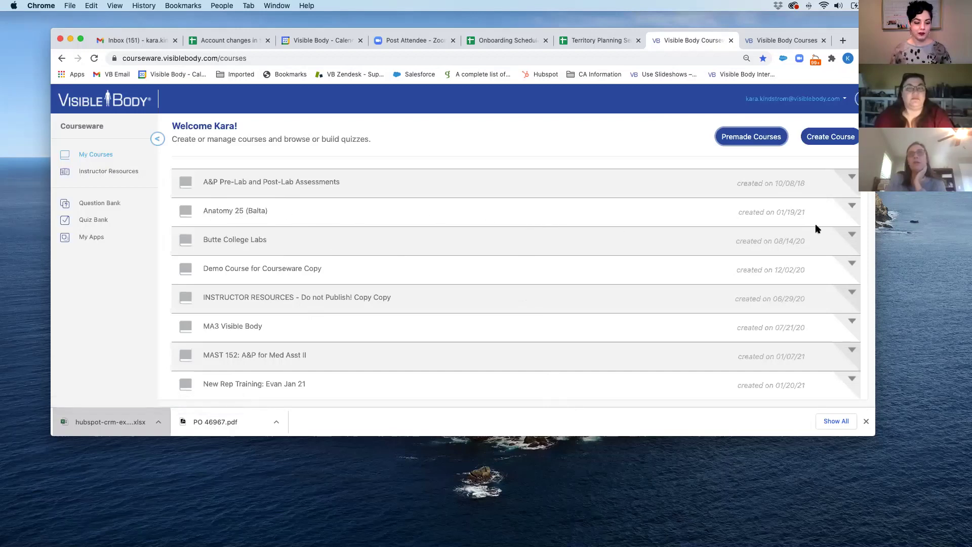
{"action": "left_click", "coordinate": [853, 207]}
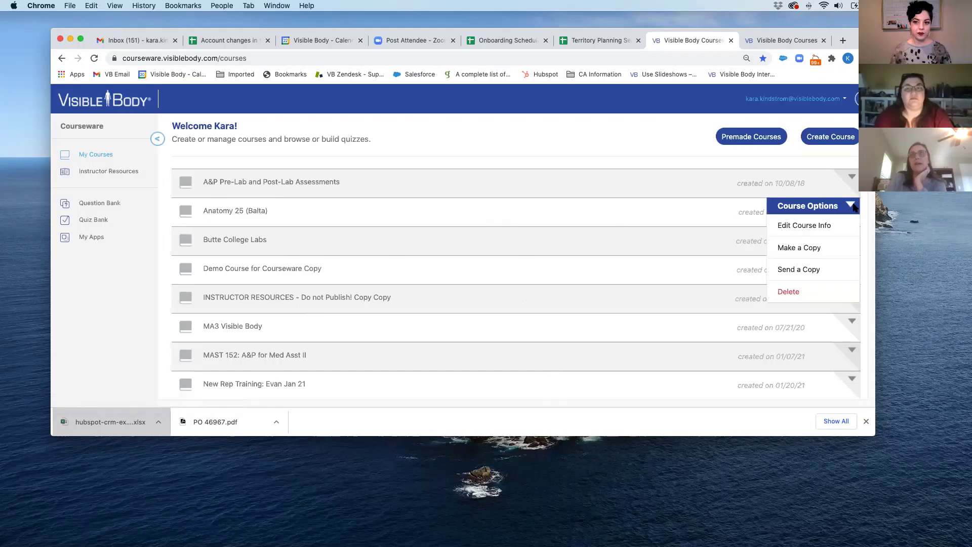
{"action": "left_click", "coordinate": [804, 250]}
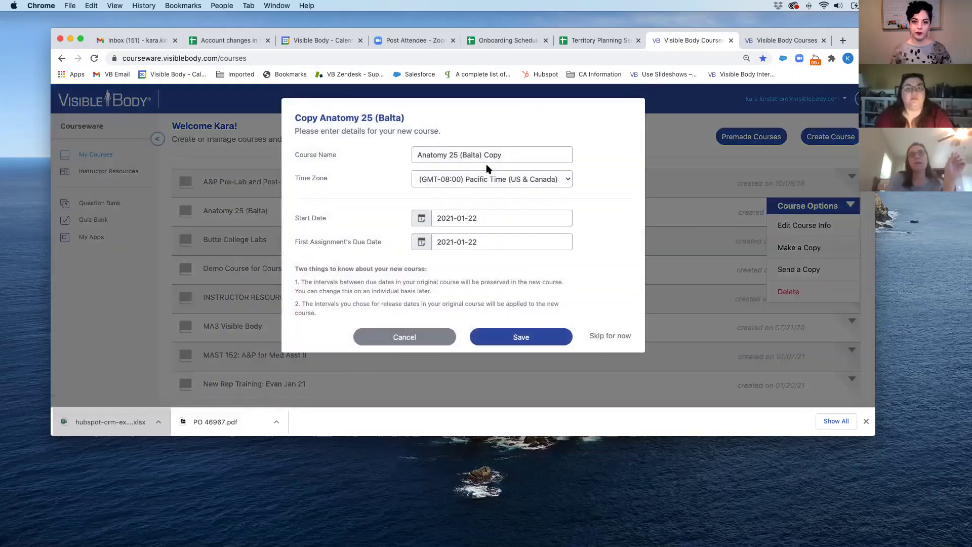
{"action": "left_click_drag", "start_coordinate": [519, 154], "coordinate": [424, 157]}
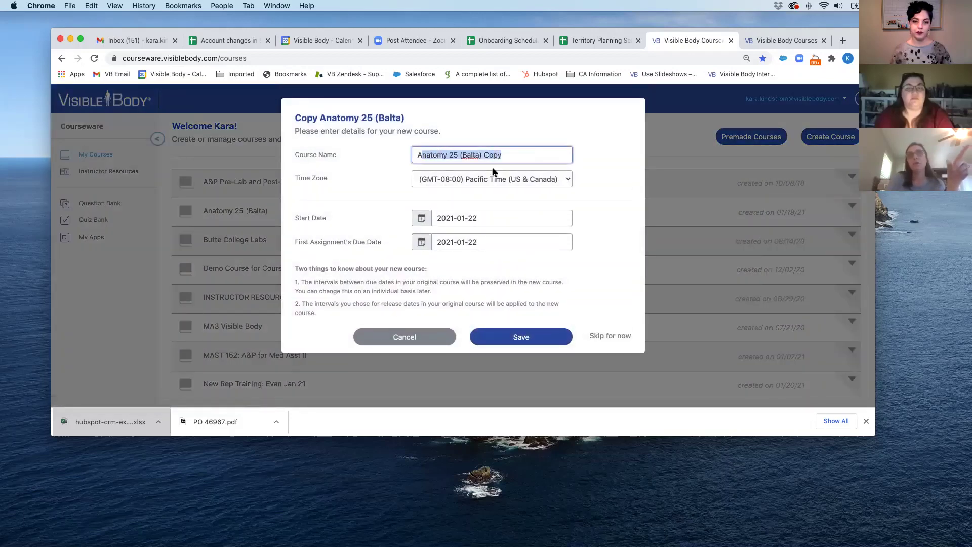
{"action": "left_click", "coordinate": [456, 219]}
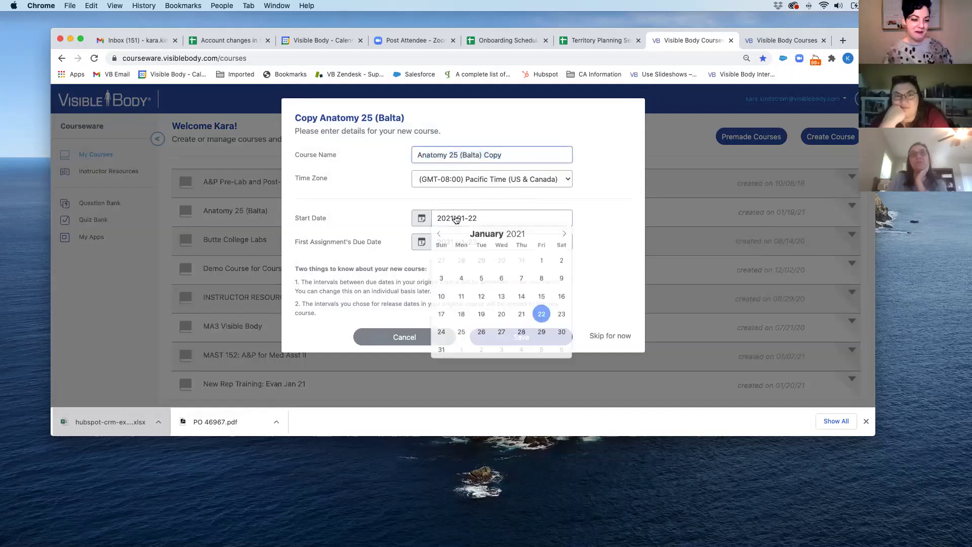
{"action": "left_click", "coordinate": [563, 237]}
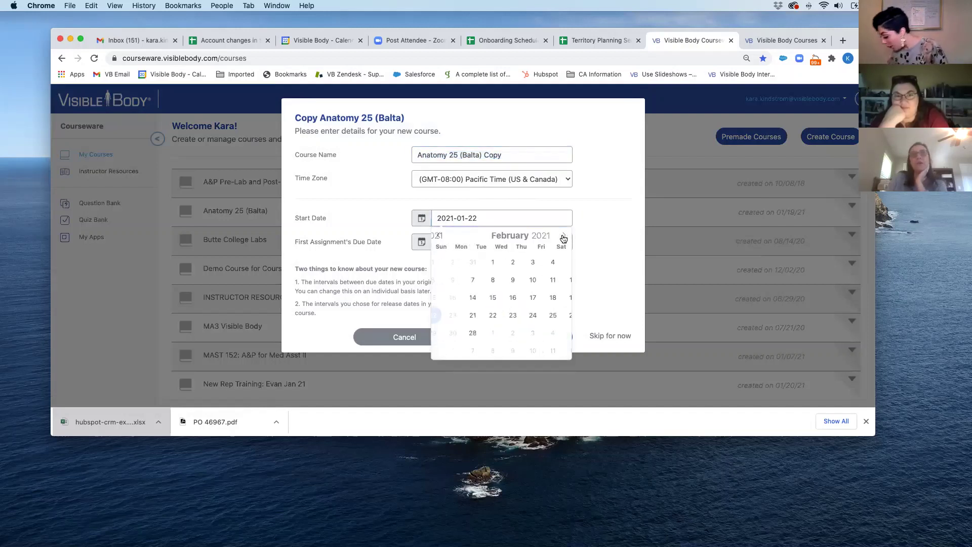
{"action": "left_click", "coordinate": [460, 281]}
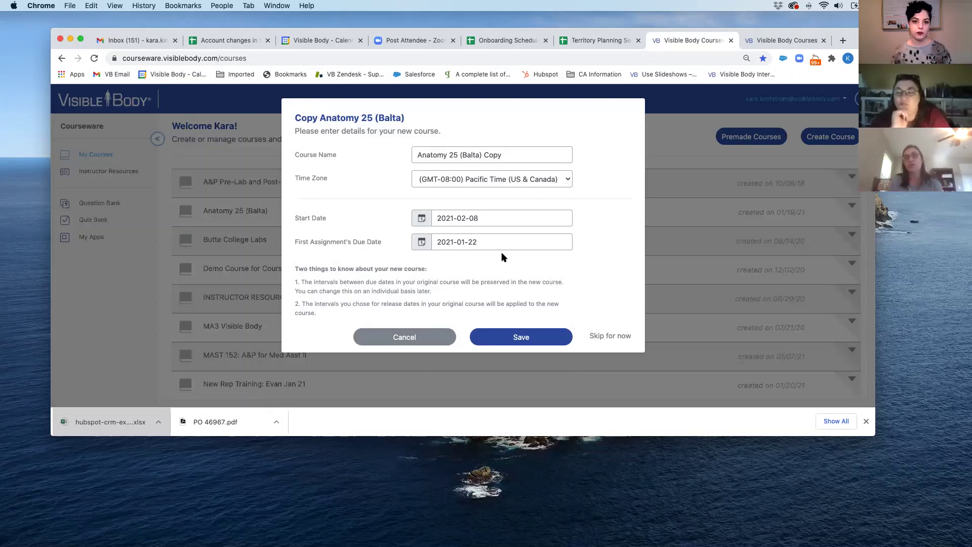
- Set the copied course's first assignment due date to 2021-02-12 and save the copy
{"action": "left_click", "coordinate": [468, 245]}
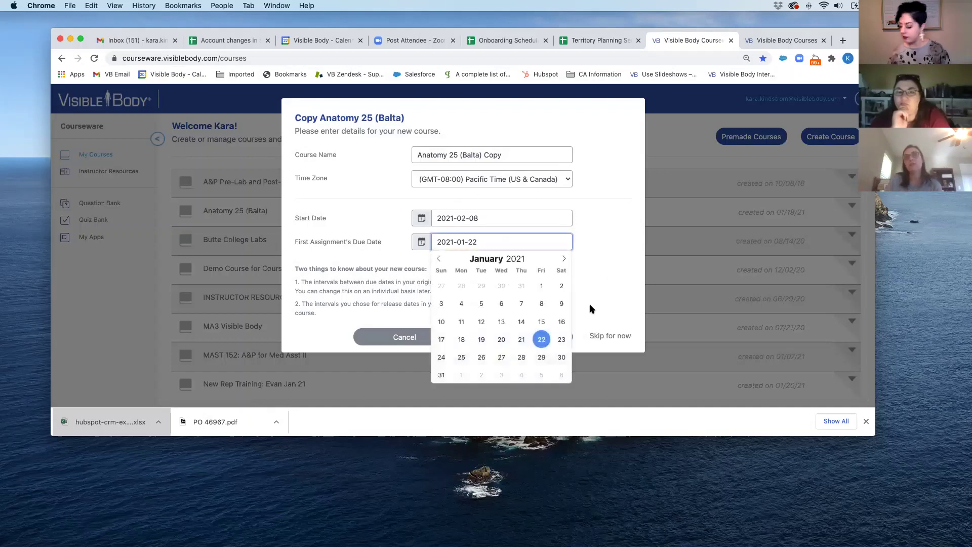
{"action": "left_click", "coordinate": [563, 260]}
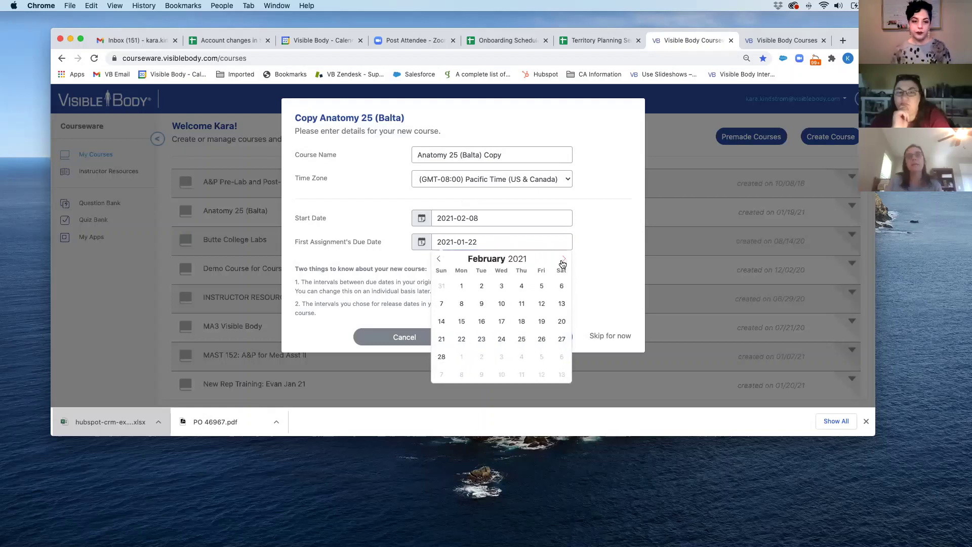
{"action": "left_click", "coordinate": [541, 304]}
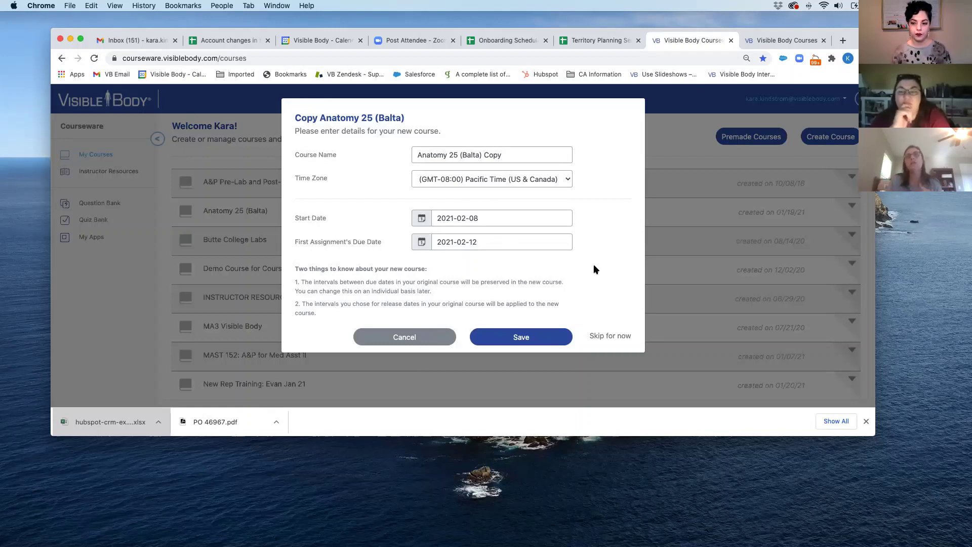
{"action": "left_click", "coordinate": [528, 338]}
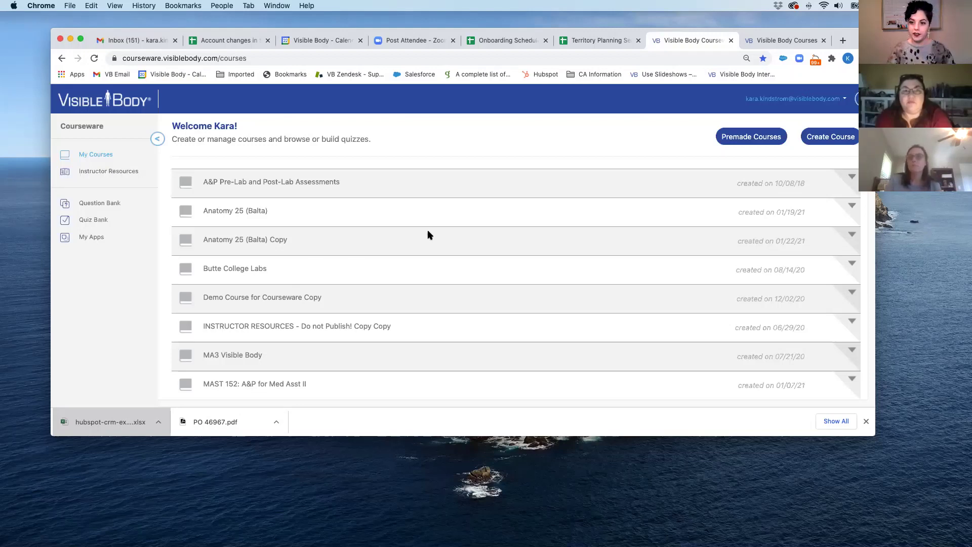
- Bulk edit the Getting Started and Introduction to the Cell folders in the Anatomy 25 course, setting their due date to 2021-01-29 9:16 AM
{"action": "left_click", "coordinate": [240, 212]}
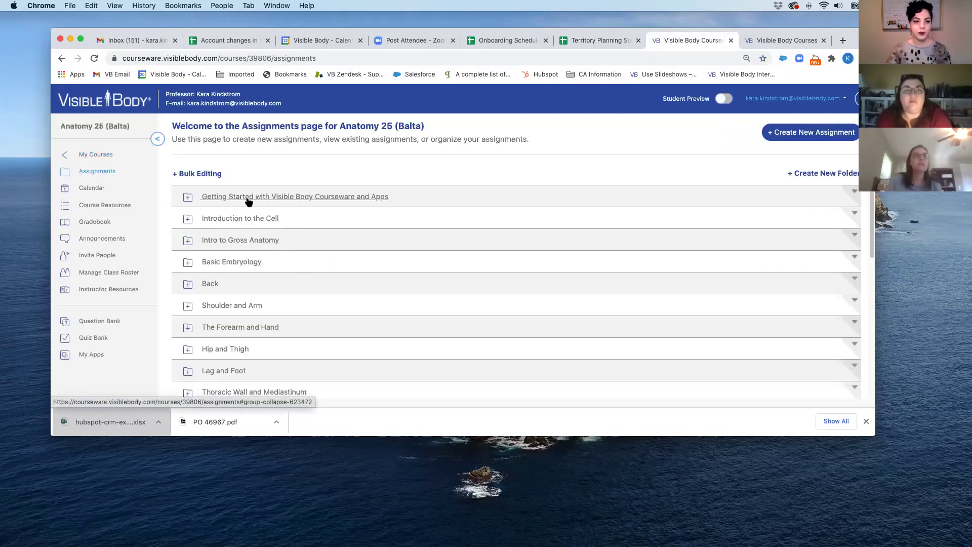
{"action": "left_click", "coordinate": [198, 175]}
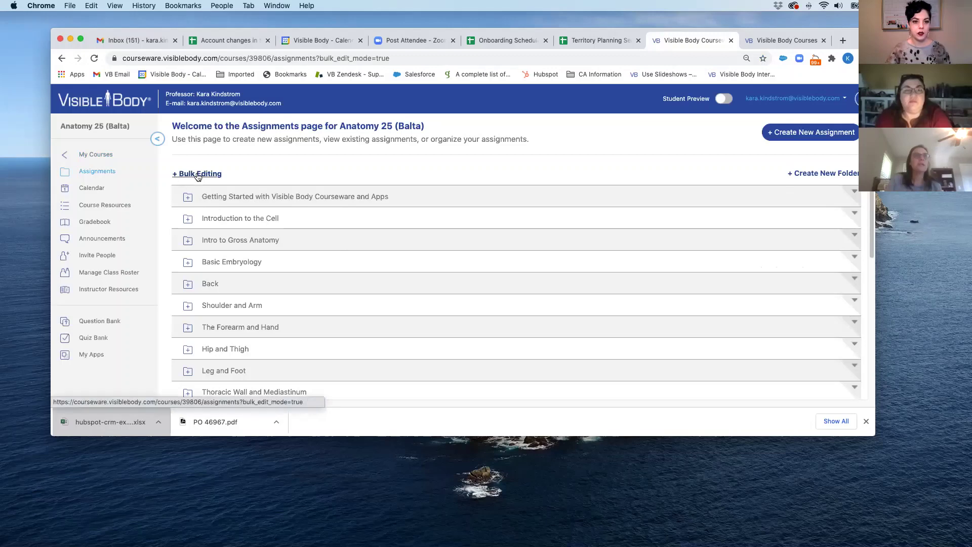
{"action": "left_click", "coordinate": [178, 249]}
{"action": "left_click", "coordinate": [178, 271]}
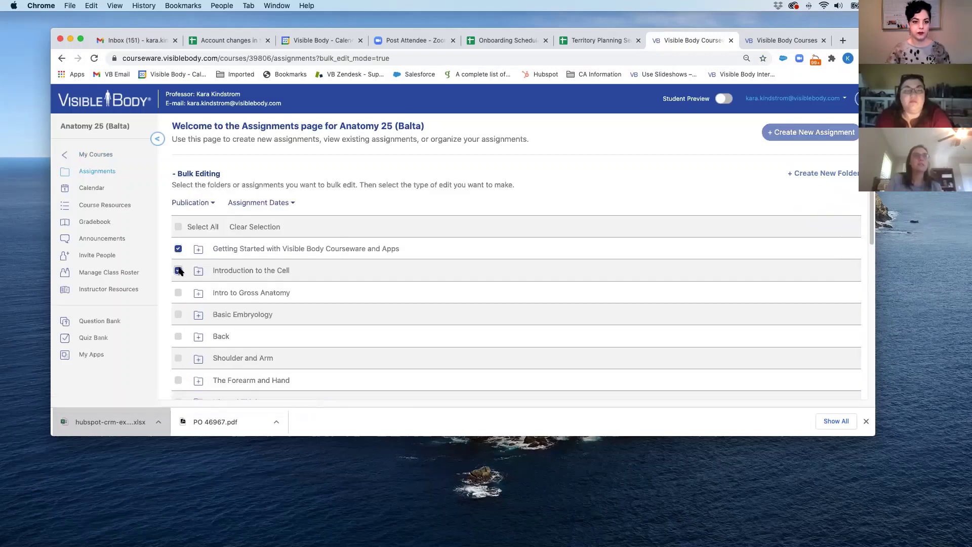
{"action": "left_click", "coordinate": [274, 203]}
{"action": "left_click", "coordinate": [262, 220]}
{"action": "left_click", "coordinate": [445, 158]}
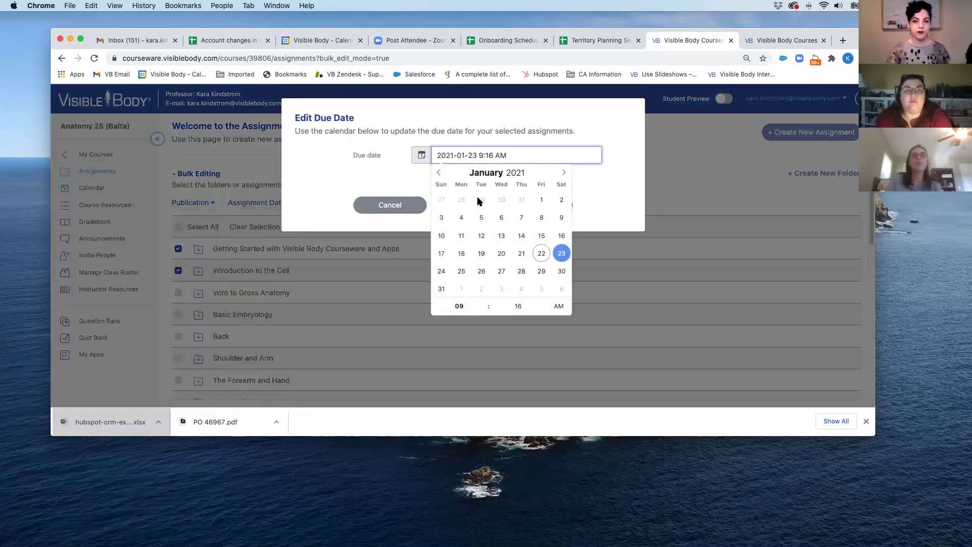
{"action": "left_click", "coordinate": [541, 270]}
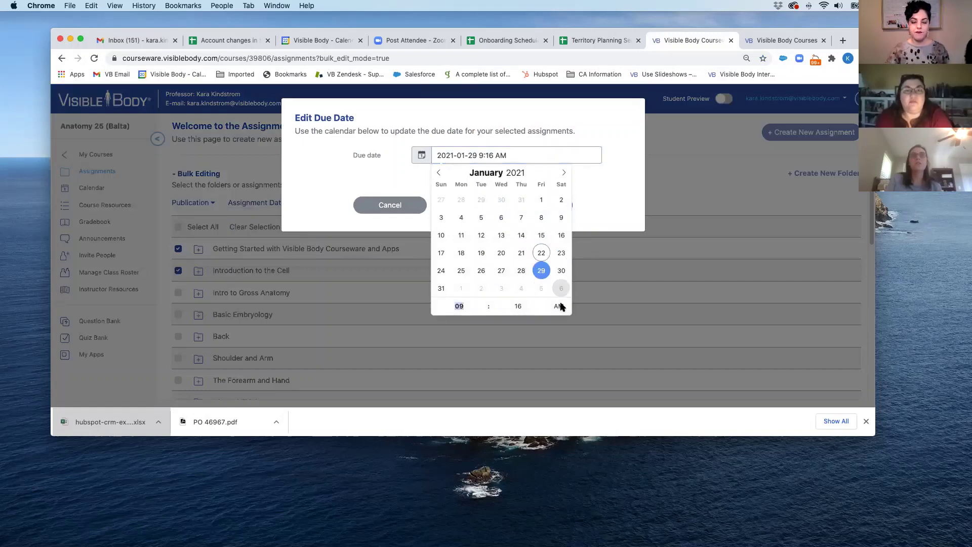
{"action": "left_click", "coordinate": [600, 191]}
{"action": "left_click", "coordinate": [519, 207]}
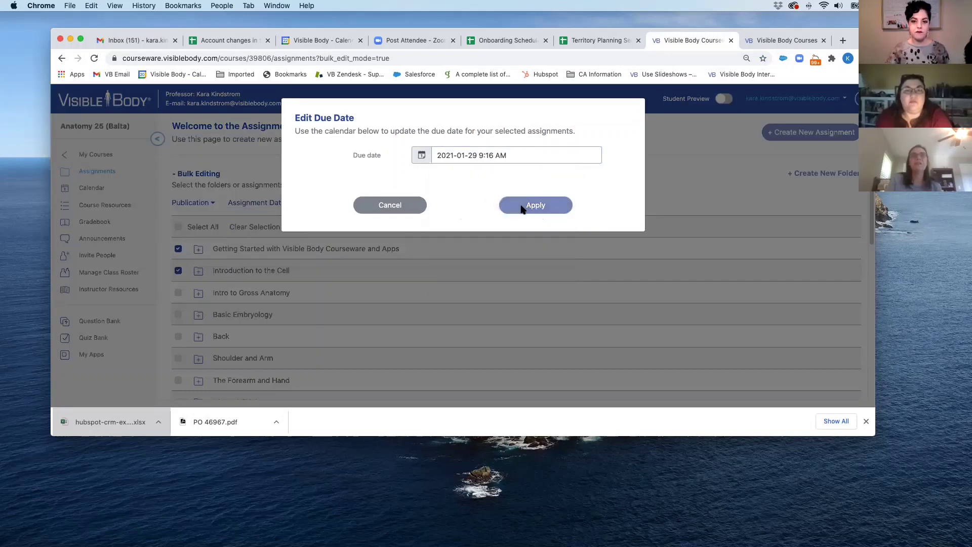
- Publish the assignments in the two selected folders without sending an email notification
{"action": "left_click", "coordinate": [384, 167]}
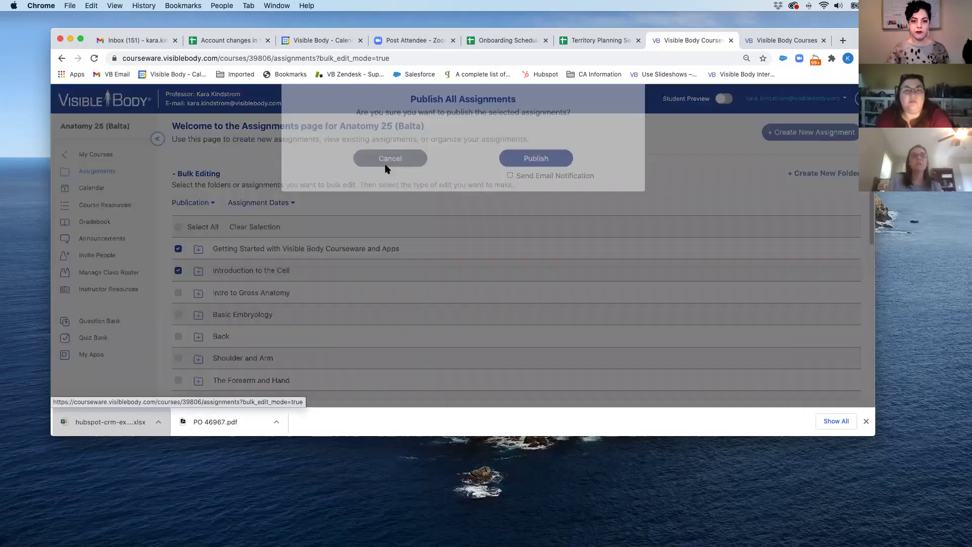
{"action": "left_click", "coordinate": [546, 178]}
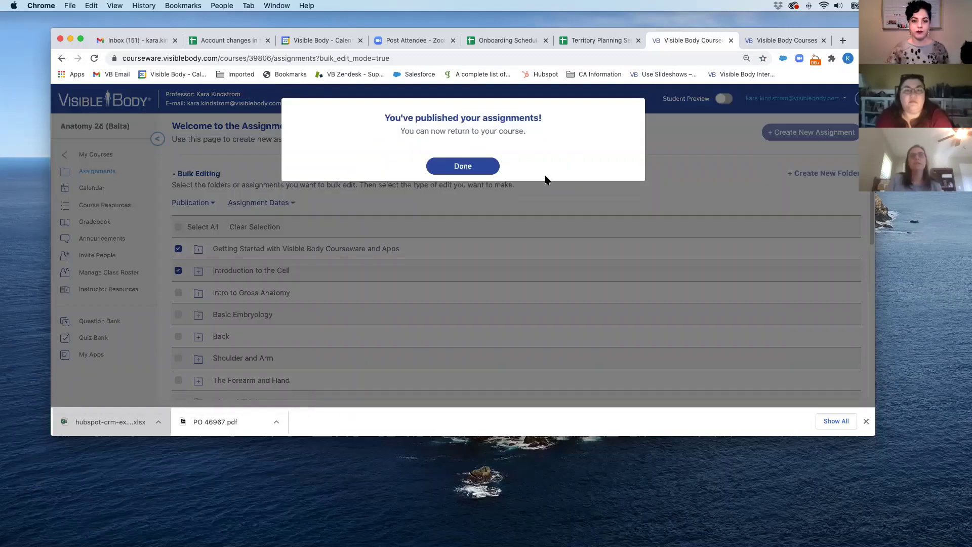
{"action": "left_click", "coordinate": [462, 166]}
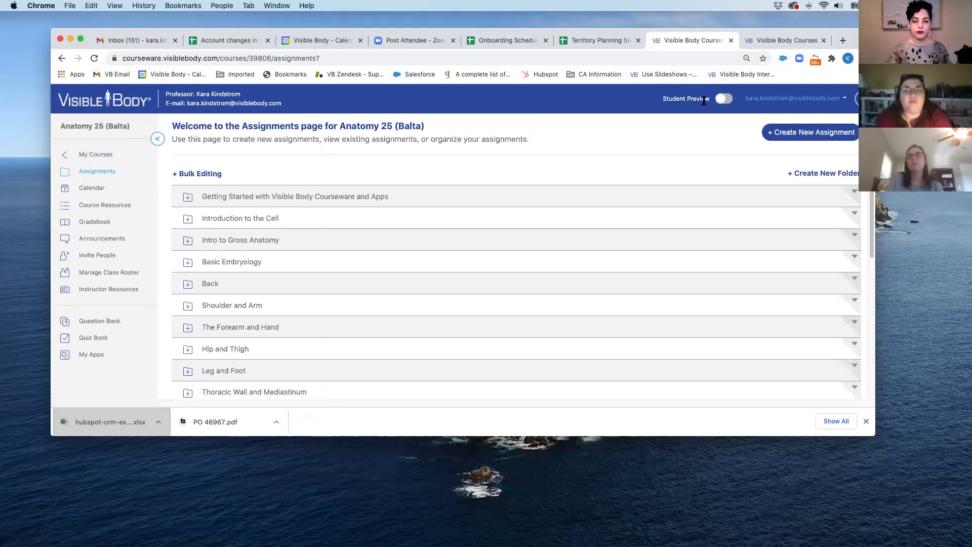
- Preview the course as a student and examine the assignments and dates in both published folders
{"action": "left_click", "coordinate": [728, 101]}
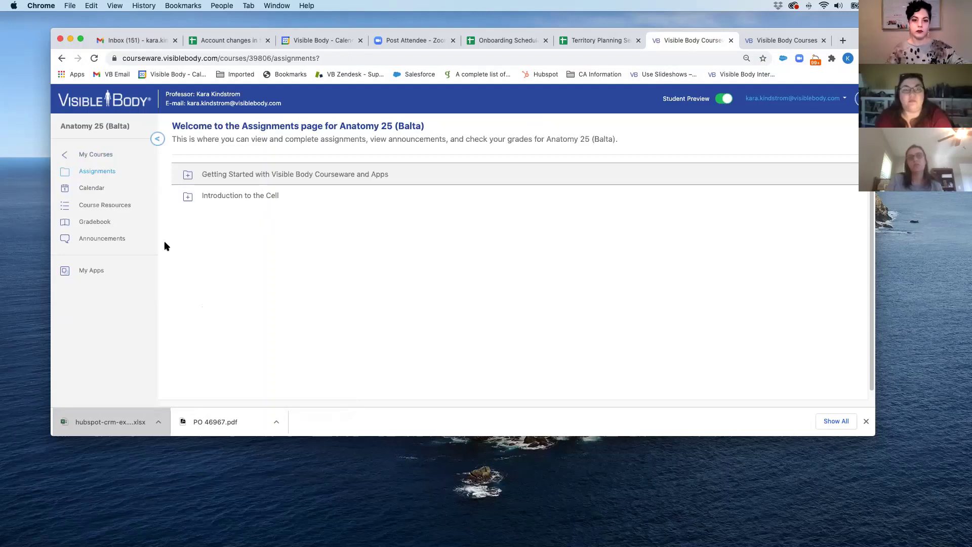
{"action": "left_click", "coordinate": [207, 181]}
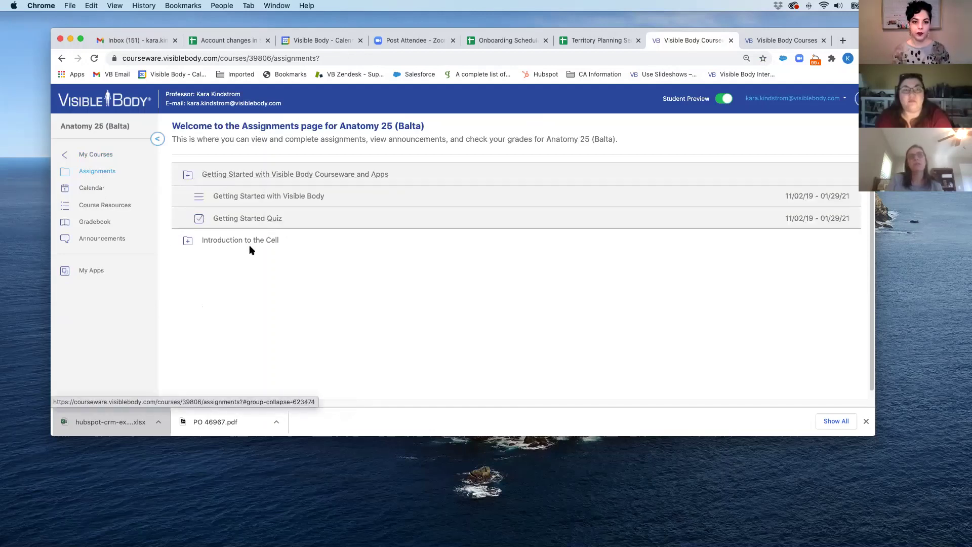
{"action": "left_click", "coordinate": [244, 240]}
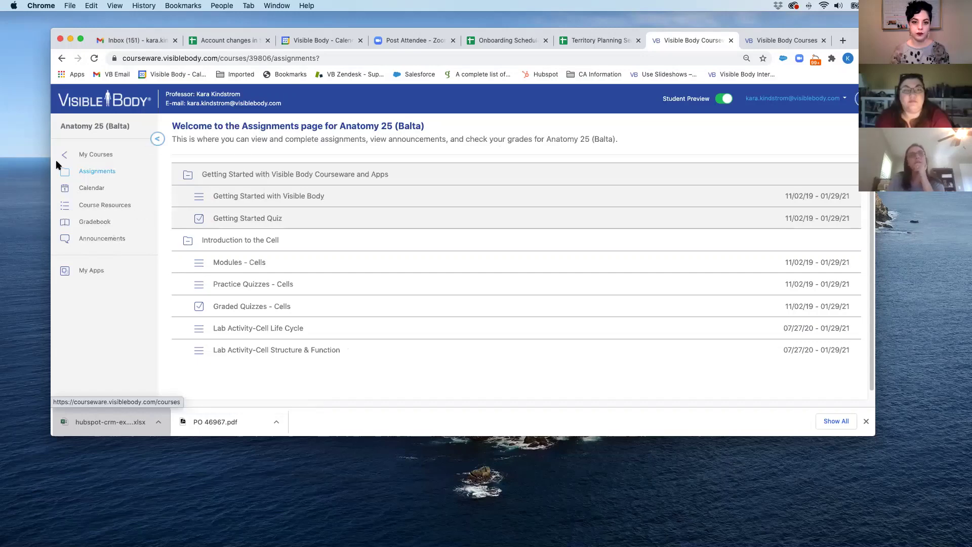
- Leave the student preview, reopen the Anatomy 25 course and copy its invitation link for students and colleagues
{"action": "left_click", "coordinate": [96, 155]}
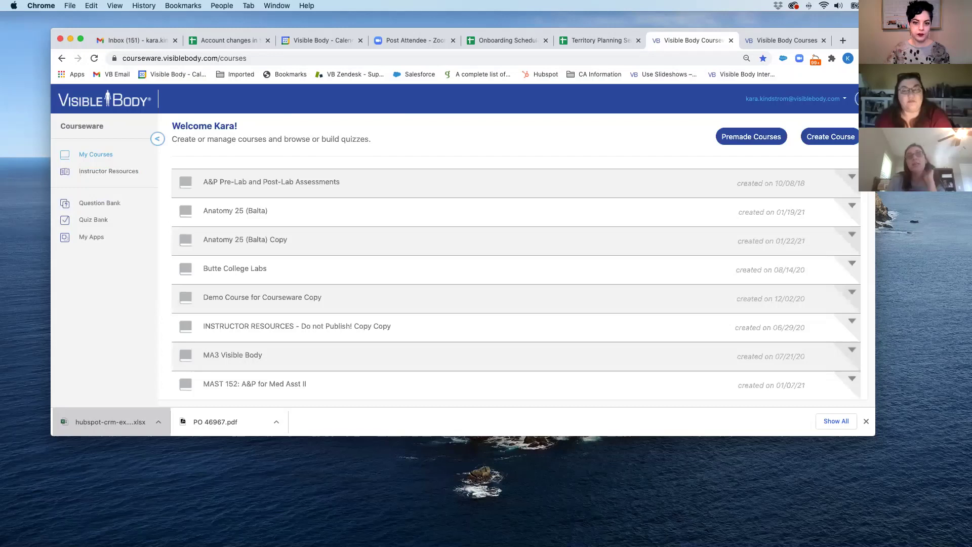
{"action": "left_click", "coordinate": [243, 213]}
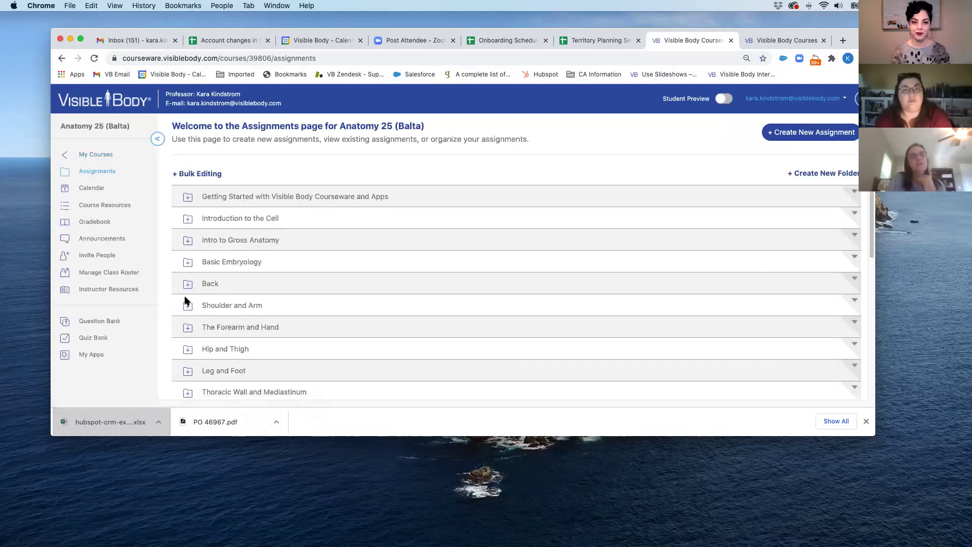
{"action": "left_click", "coordinate": [101, 257]}
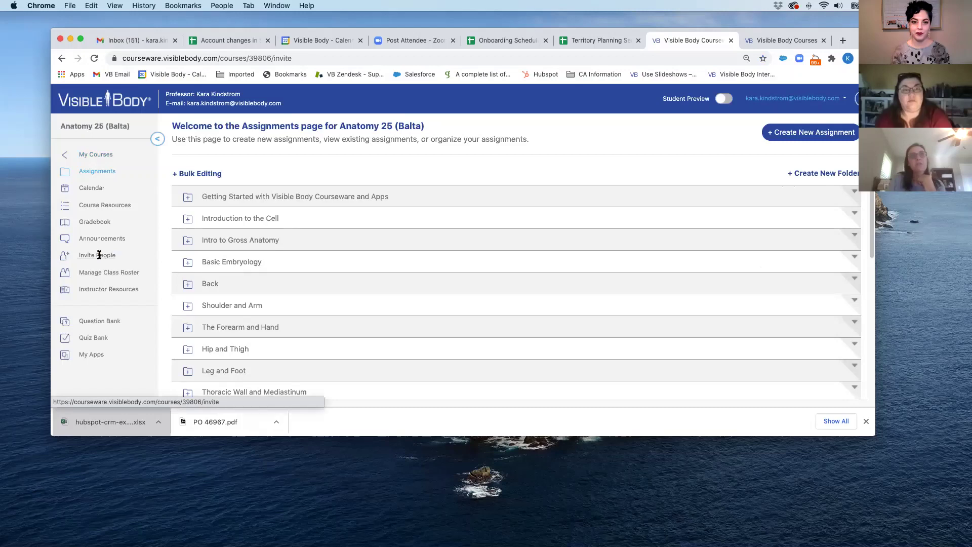
{"action": "left_click", "coordinate": [191, 289]}
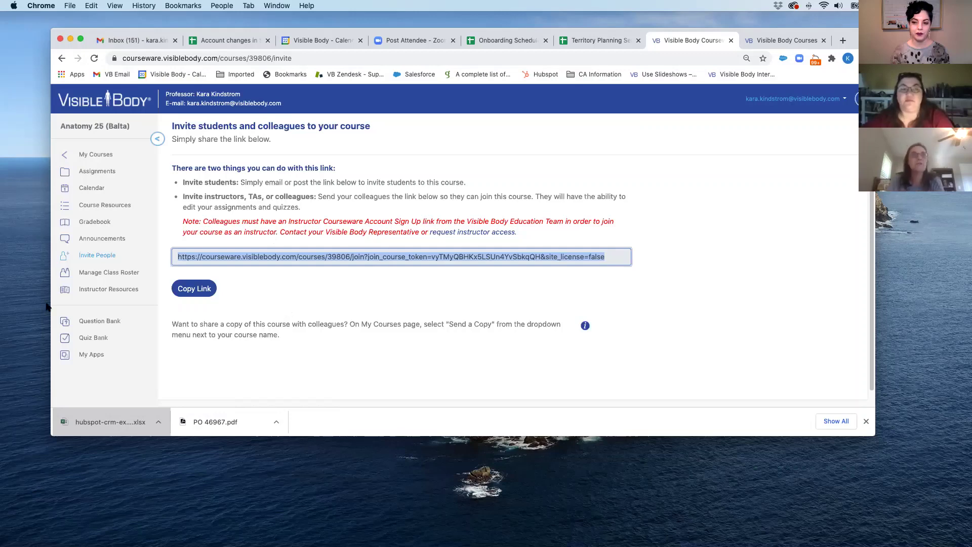
- Review the Anatomy 25 class roster, the gradebook and the gradebook's CSV export formats
{"action": "left_click", "coordinate": [108, 274]}
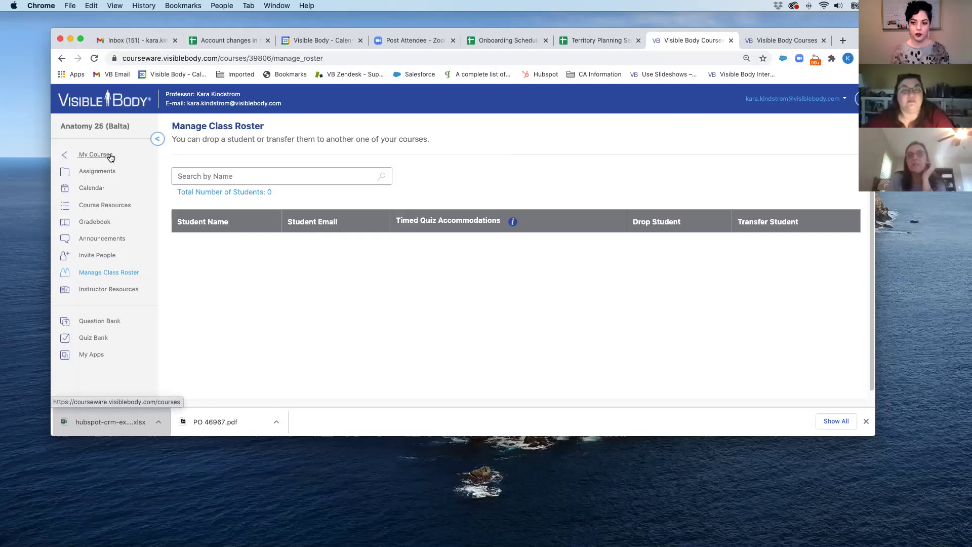
{"action": "left_click", "coordinate": [95, 223]}
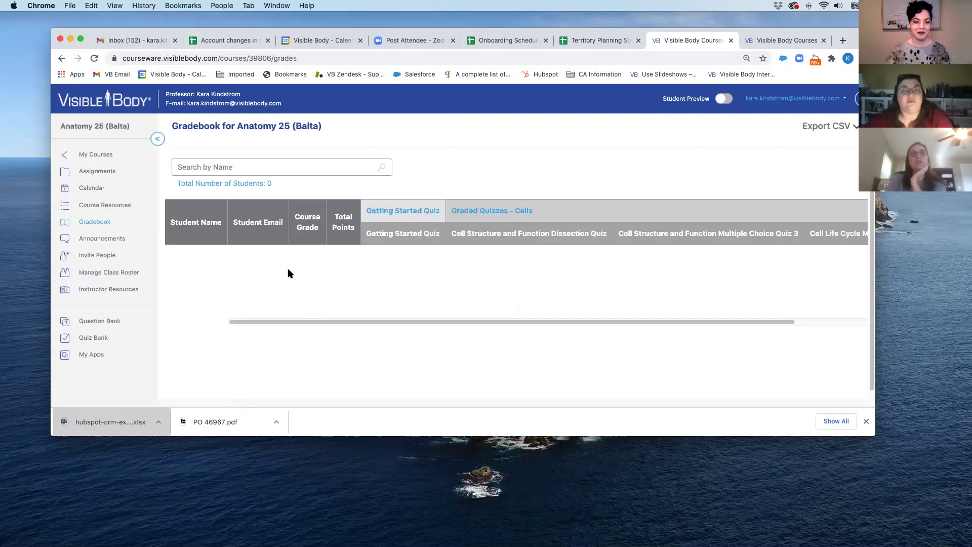
{"action": "left_click", "coordinate": [849, 127]}
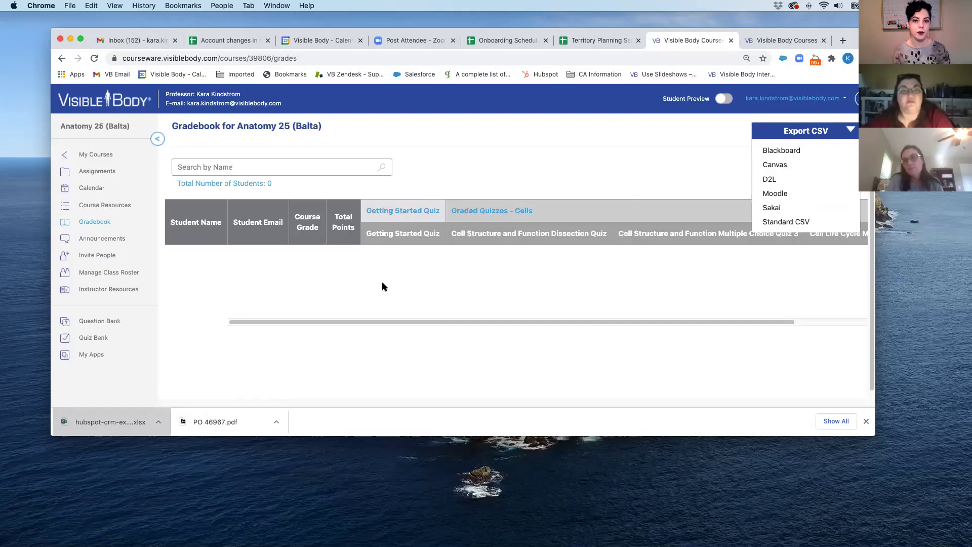
- Examine the Course Resources page and the content sources offered for a new assignment, including file upload and URL link
{"action": "left_click", "coordinate": [103, 203]}
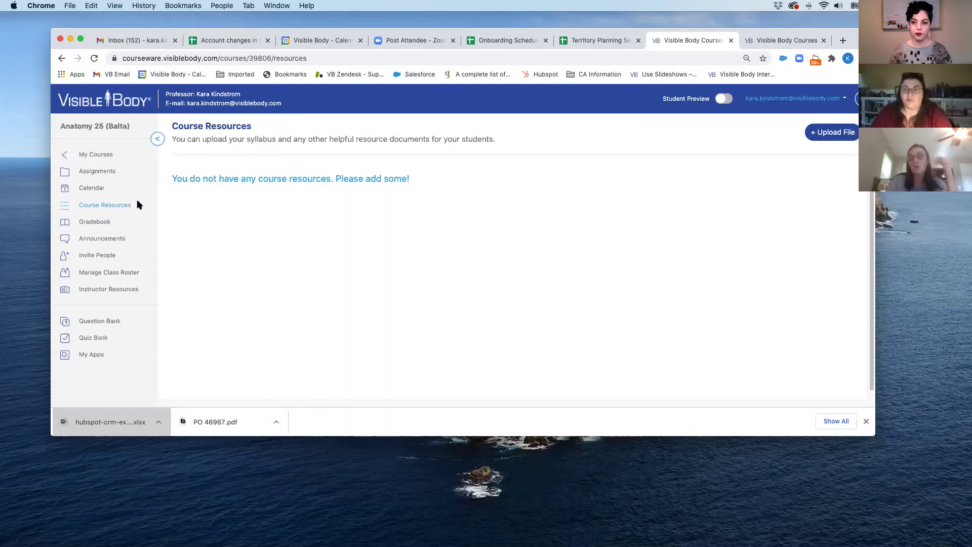
{"action": "left_click", "coordinate": [107, 175]}
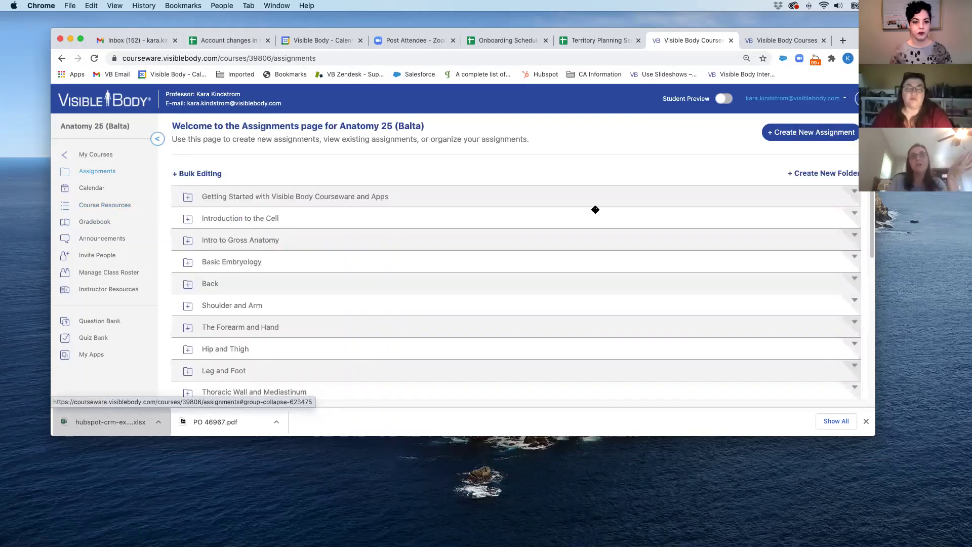
{"action": "left_click", "coordinate": [802, 134]}
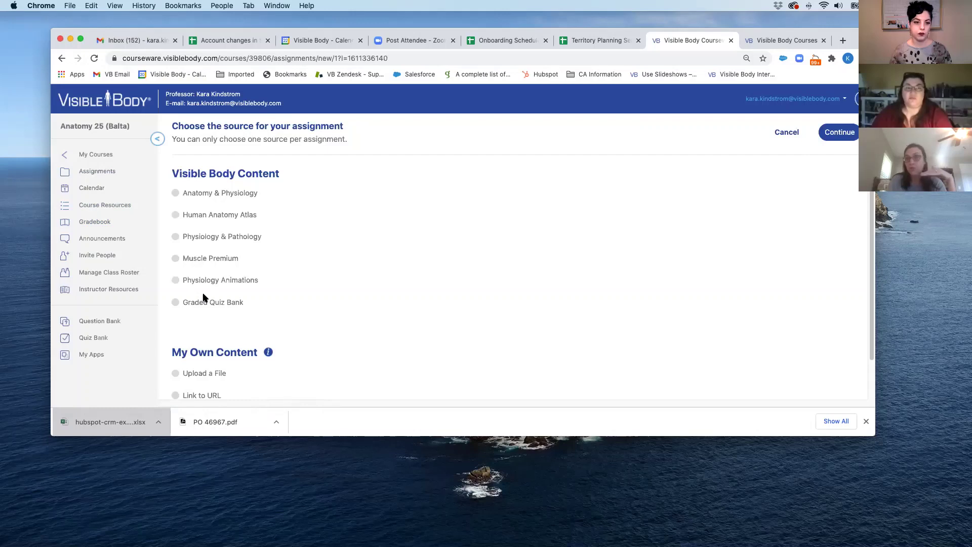
{"action": "scroll", "coordinate": [281, 317], "scroll_direction": "down", "scroll_amount": 2}
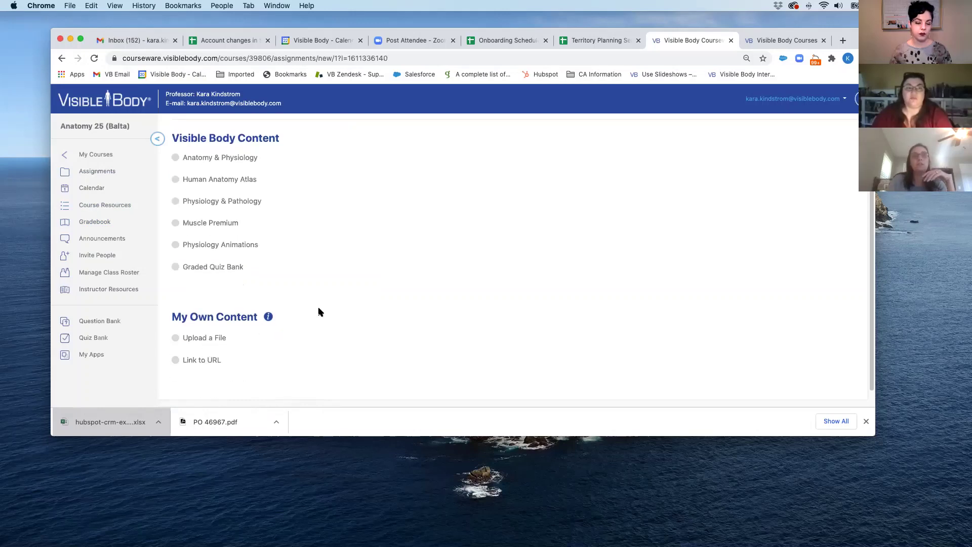
{"action": "left_click", "coordinate": [112, 205]}
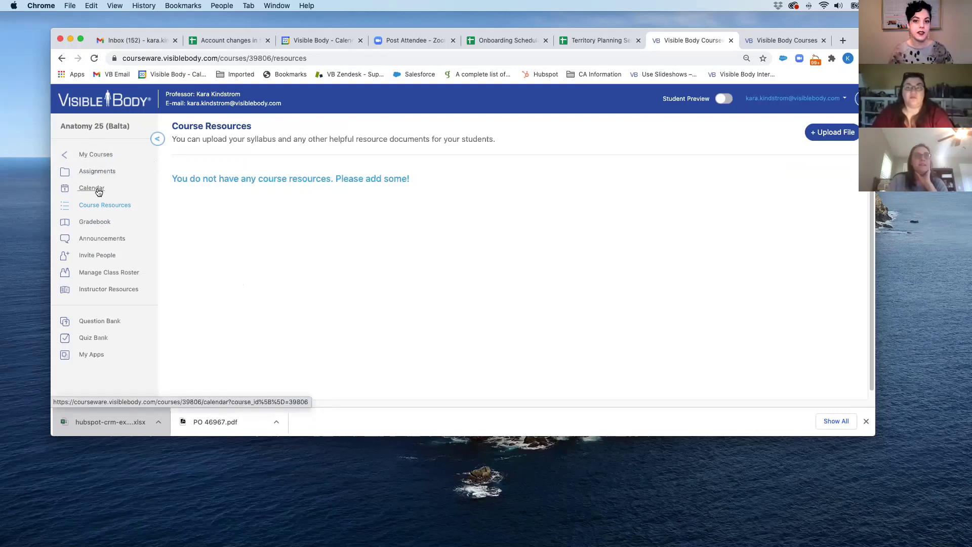
- View the details of the Getting Started with Visible Body assignment, then return to the assignments list
{"action": "left_click", "coordinate": [98, 171]}
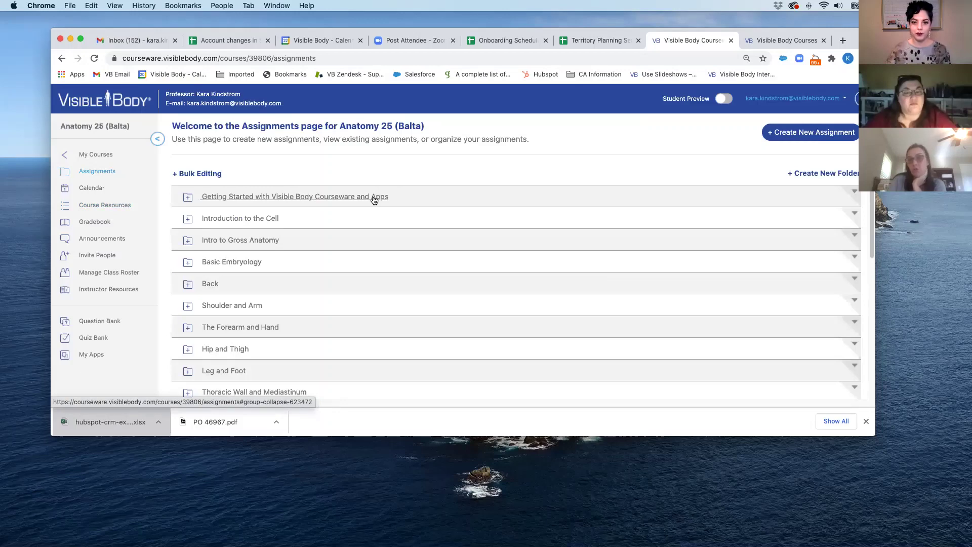
{"action": "left_click", "coordinate": [258, 198]}
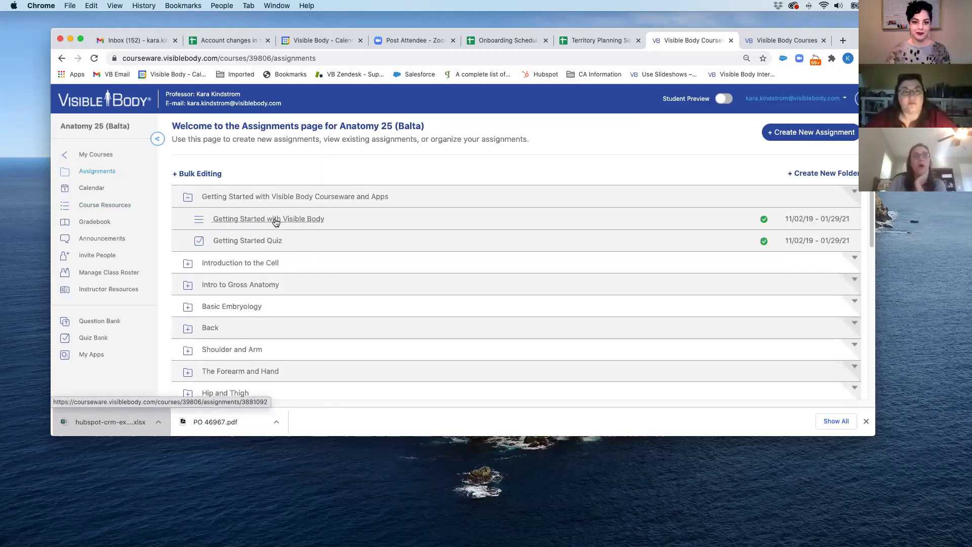
{"action": "left_click", "coordinate": [276, 221]}
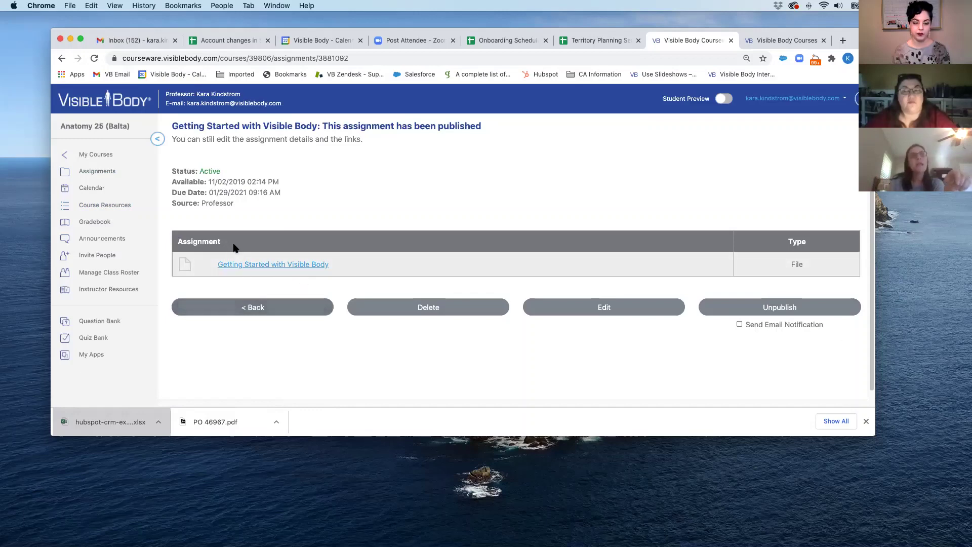
{"action": "left_click", "coordinate": [264, 309]}
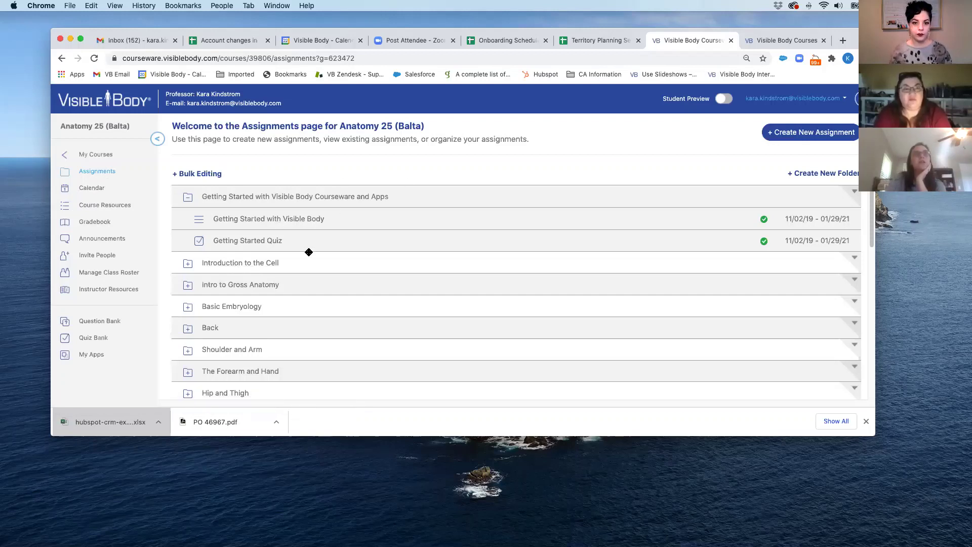
- Expand The Forearm and Hand and Basic Embryology folders to examine their draft assignments
{"action": "scroll", "coordinate": [315, 266], "scroll_direction": "down", "scroll_amount": 5}
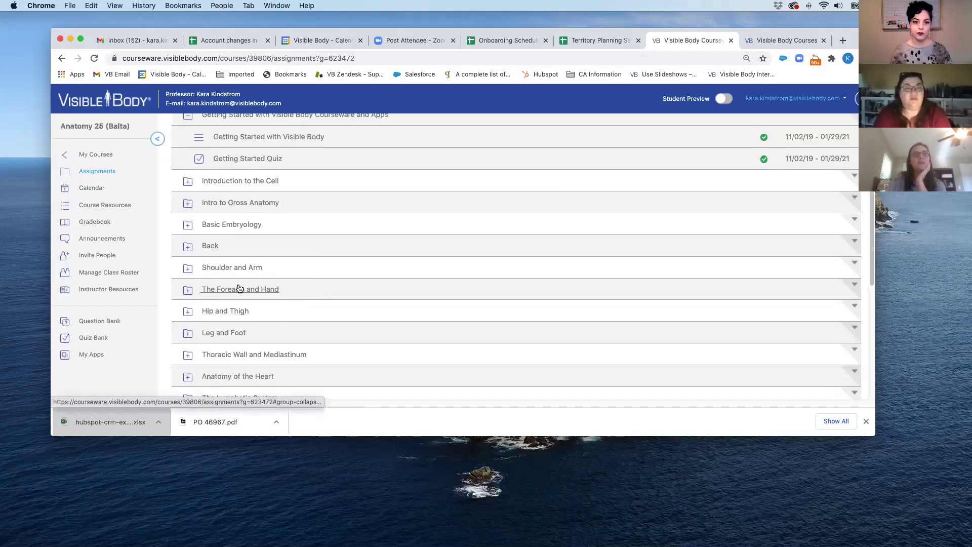
{"action": "left_click", "coordinate": [240, 293]}
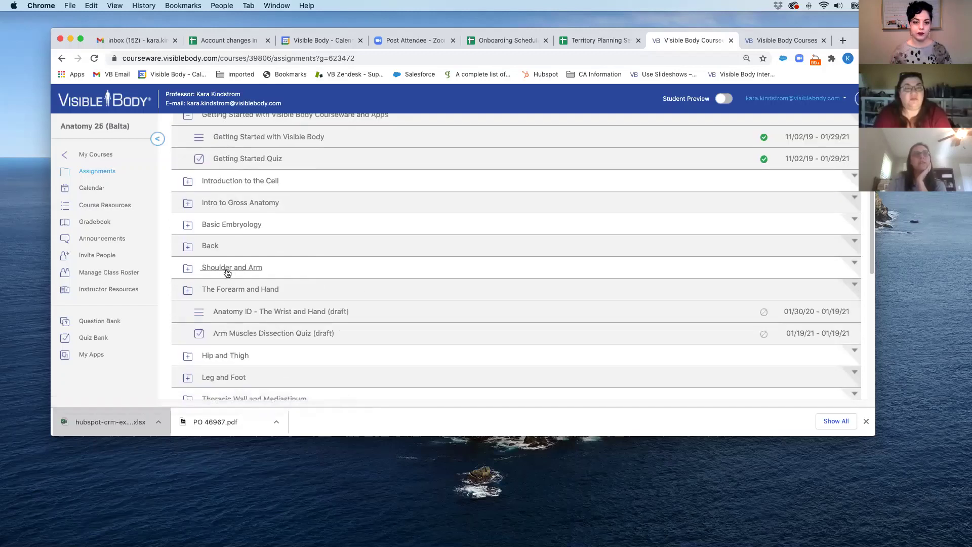
{"action": "left_click", "coordinate": [227, 226]}
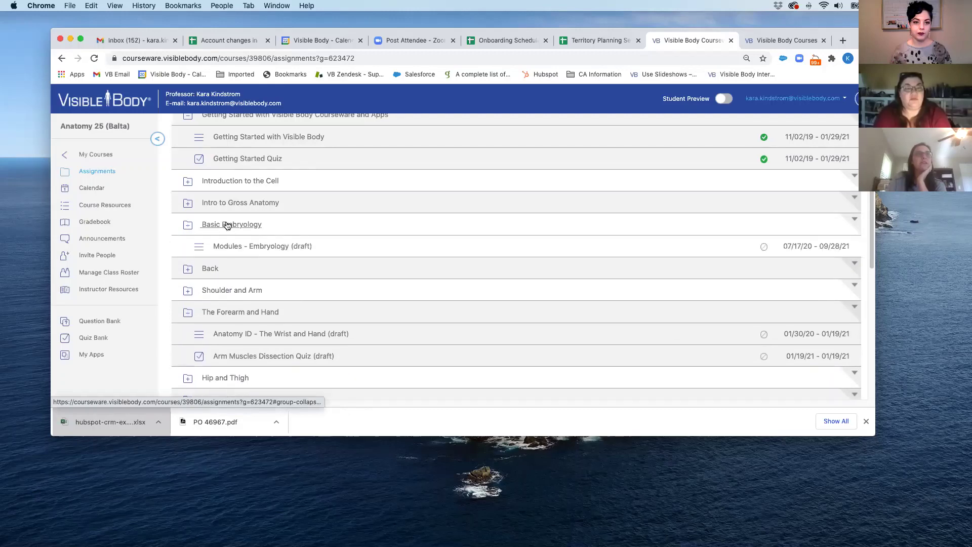
{"action": "scroll", "coordinate": [242, 207], "scroll_direction": "up", "scroll_amount": 3}
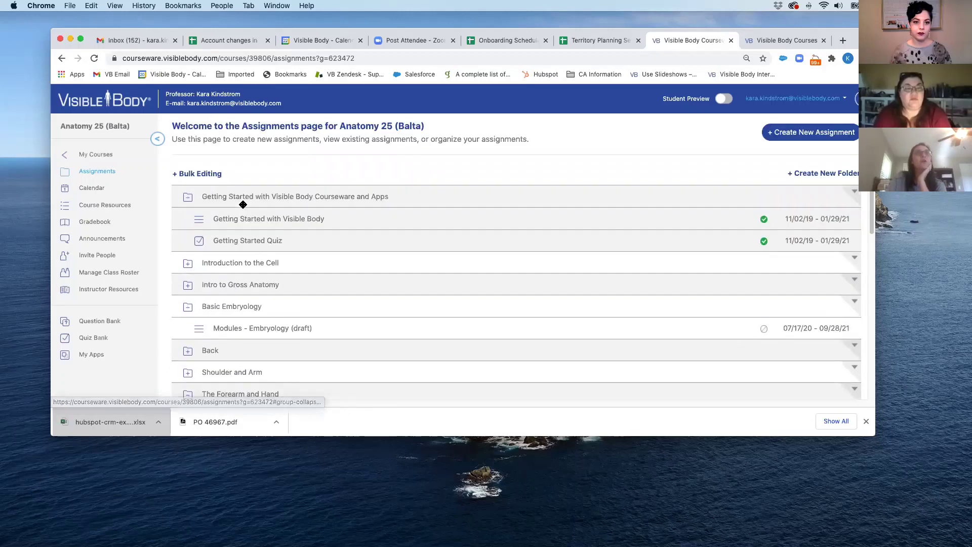
- Open the Sample - Anatomy and Physiology Semester 1 Copy course and look over its assignment folders
{"action": "left_click", "coordinate": [98, 156]}
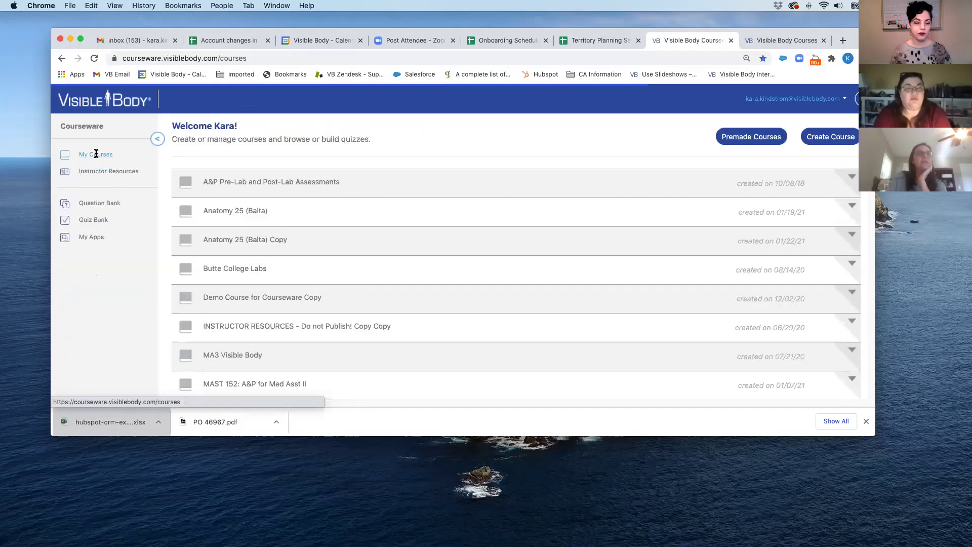
{"action": "scroll", "coordinate": [332, 247], "scroll_direction": "down", "scroll_amount": 3}
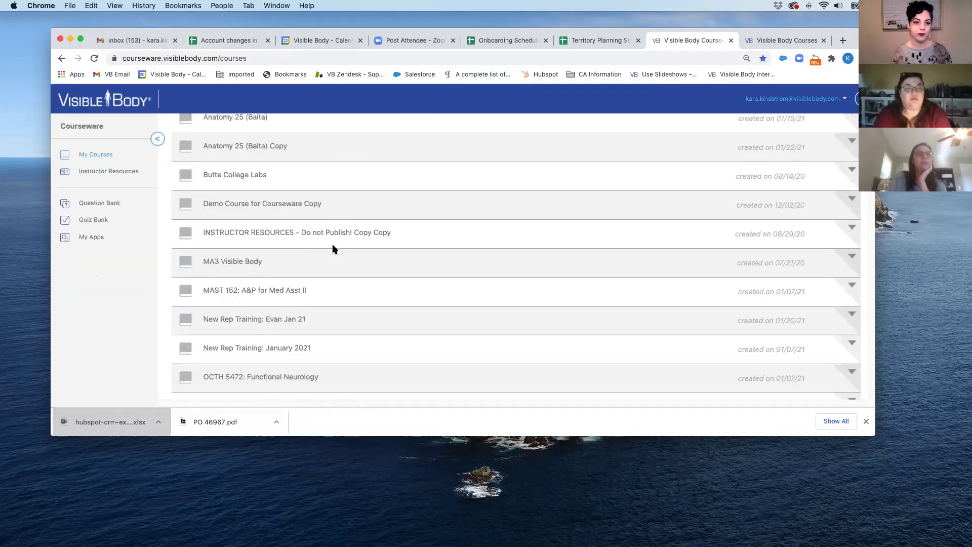
{"action": "scroll", "coordinate": [333, 246], "scroll_direction": "down", "scroll_amount": 3}
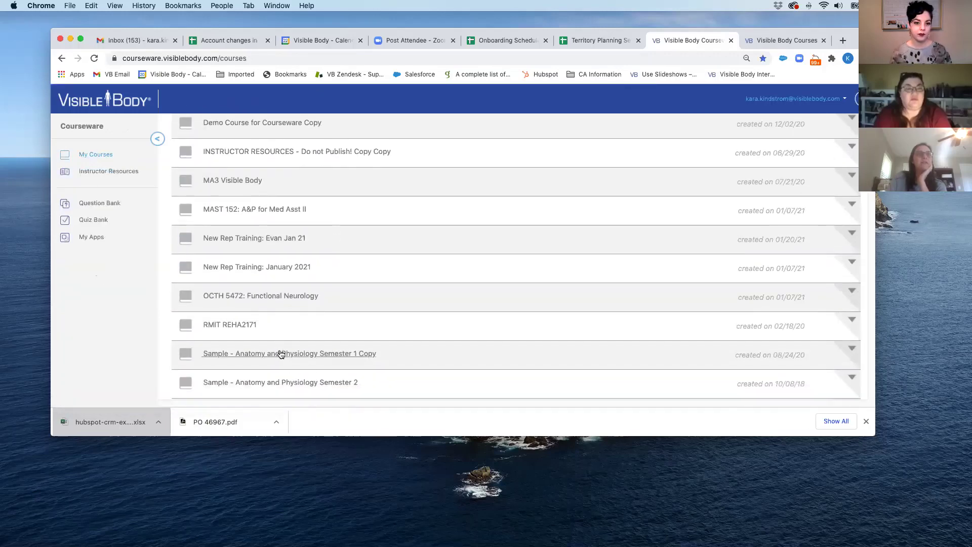
{"action": "left_click", "coordinate": [282, 354]}
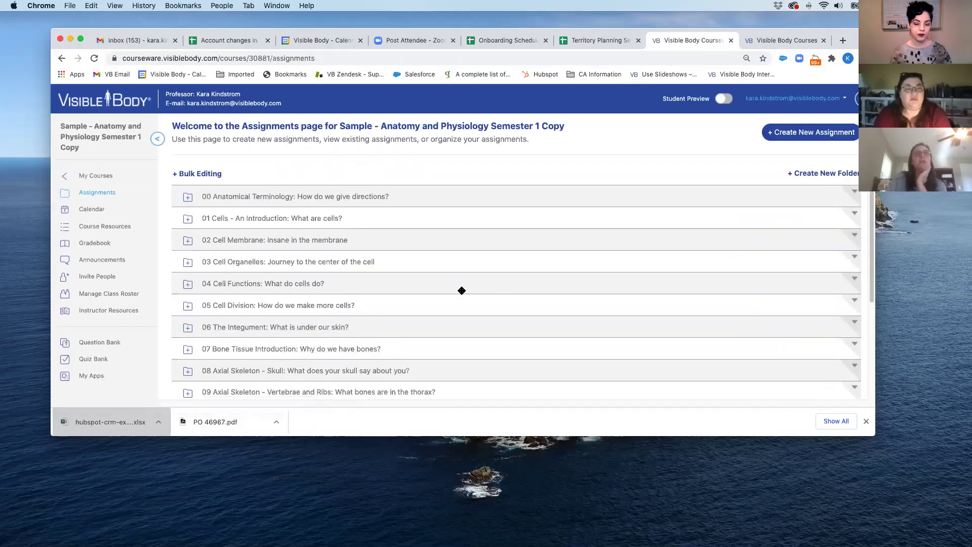
{"action": "scroll", "coordinate": [460, 288], "scroll_direction": "down", "scroll_amount": 1}
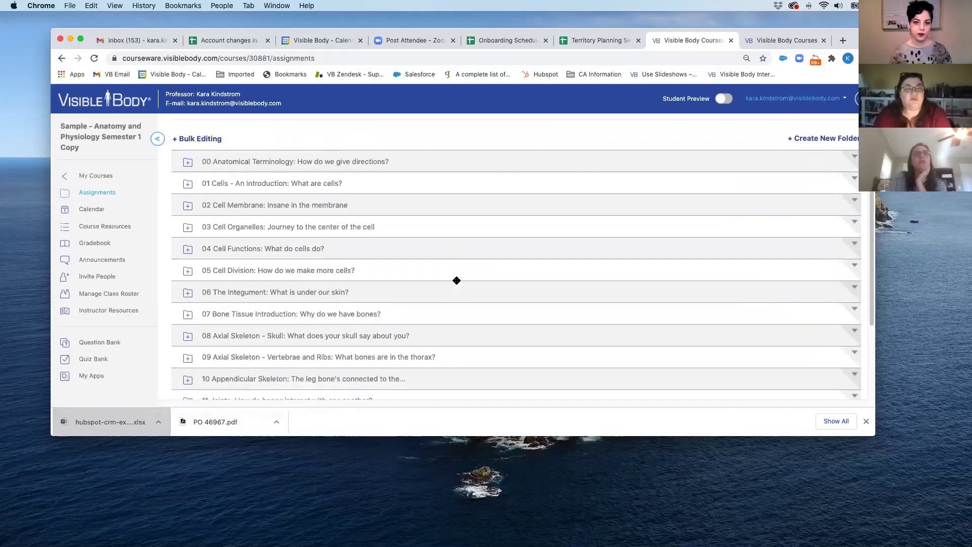
- Expand the 06 The Integument folder and examine its draft assignments and quiz
{"action": "left_click", "coordinate": [310, 291]}
{"action": "scroll", "coordinate": [417, 349], "scroll_direction": "down", "scroll_amount": 2}
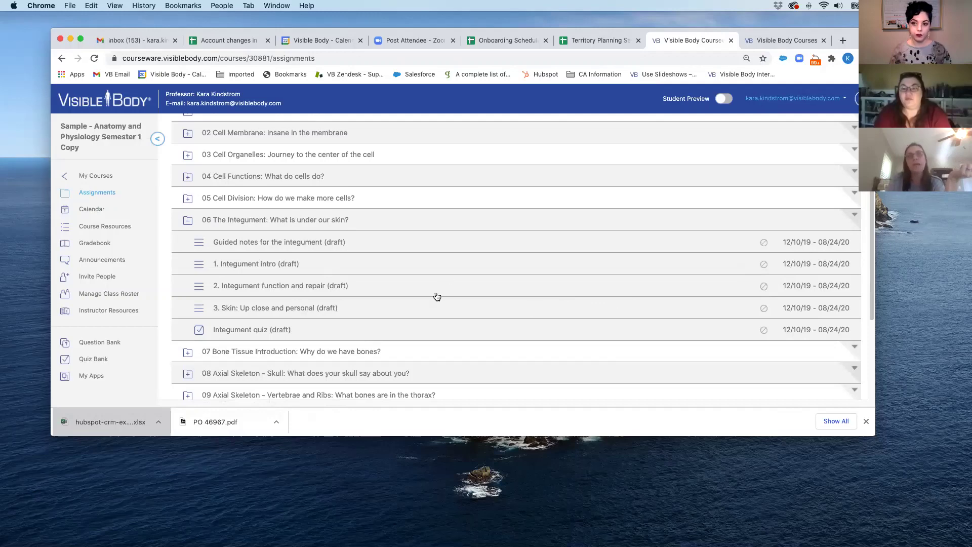
{"action": "mouse_move", "coordinate": [450, 285]}
{"action": "left_mouse_down"}
{"action": "mouse_move", "coordinate": [447, 226]}
{"action": "mouse_move", "coordinate": [460, 292]}
{"action": "left_mouse_up"}
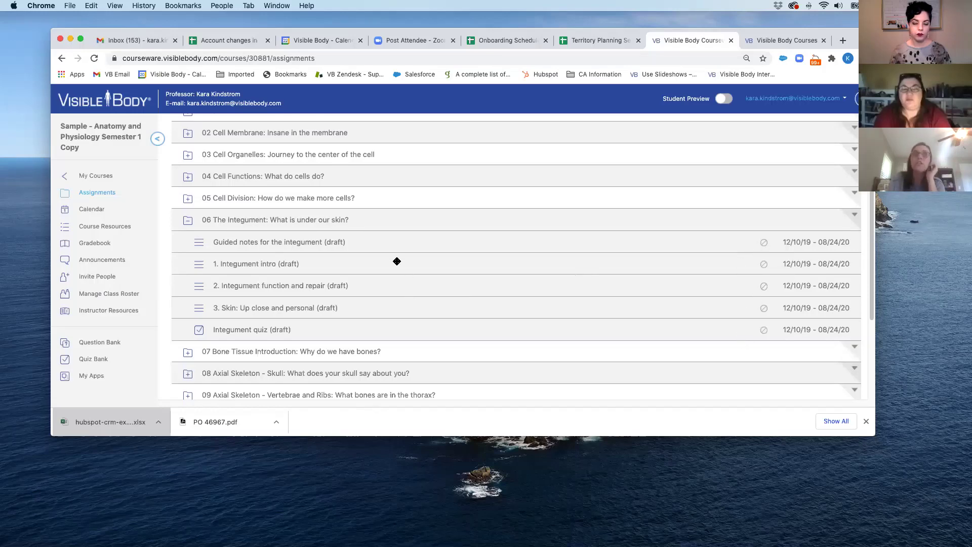
{"action": "scroll", "coordinate": [392, 283], "scroll_direction": "down", "scroll_amount": 1}
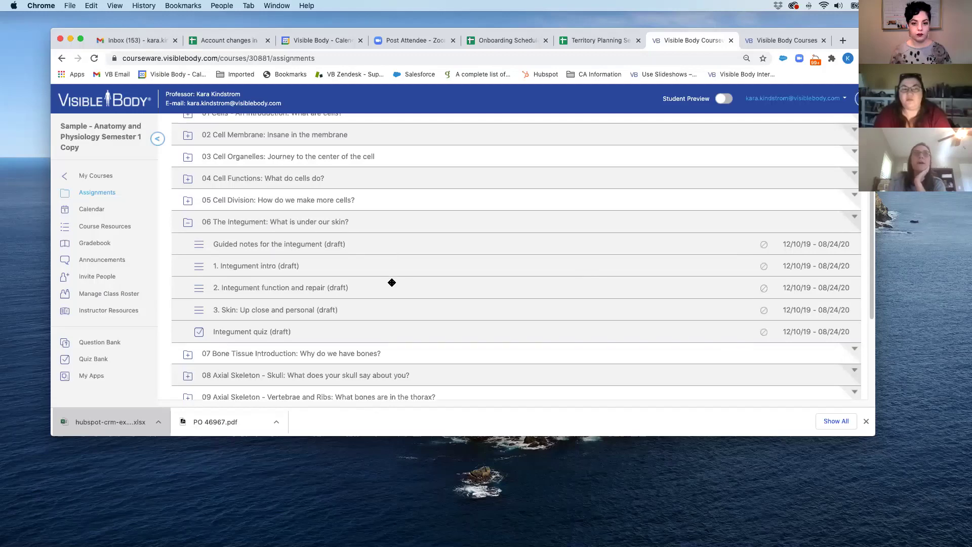
{"action": "scroll", "coordinate": [392, 282], "scroll_direction": "down", "scroll_amount": 2}
{"action": "scroll", "coordinate": [391, 283], "scroll_direction": "up", "scroll_amount": 4}
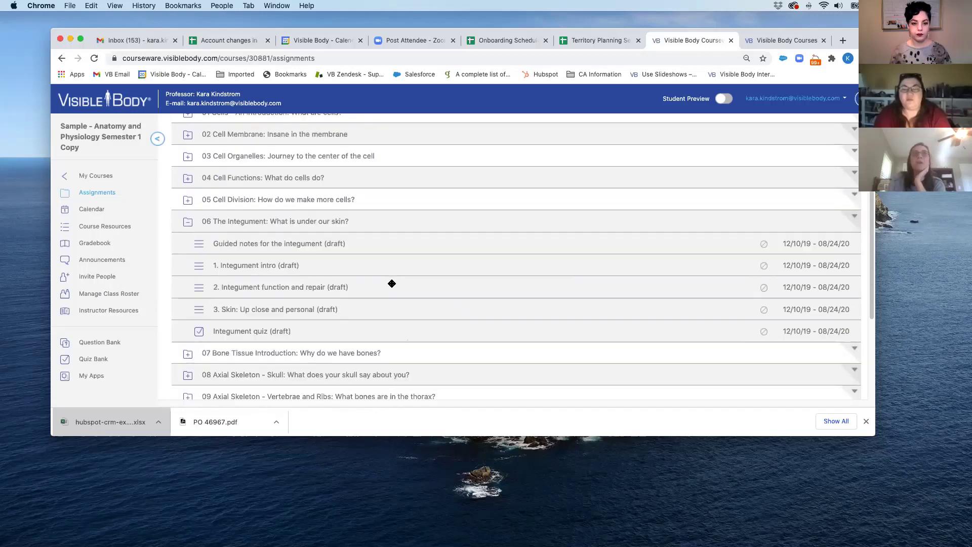
- Expand the 02 Cell Membrane and 08 Axial Skeleton - Skull folders to examine their draft assignments
{"action": "left_click", "coordinate": [277, 223]}
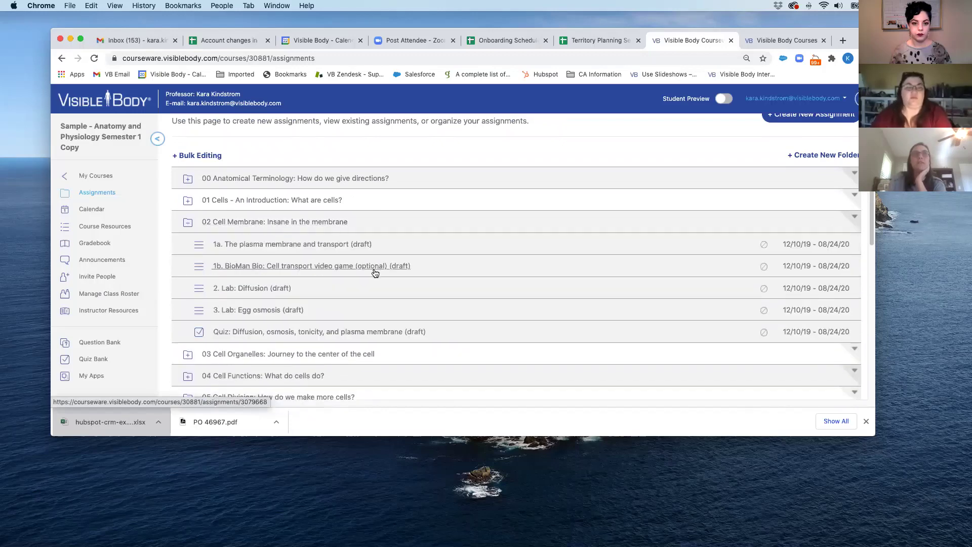
{"action": "scroll", "coordinate": [363, 281], "scroll_direction": "down", "scroll_amount": 2}
{"action": "scroll", "coordinate": [363, 281], "scroll_direction": "down", "scroll_amount": 10}
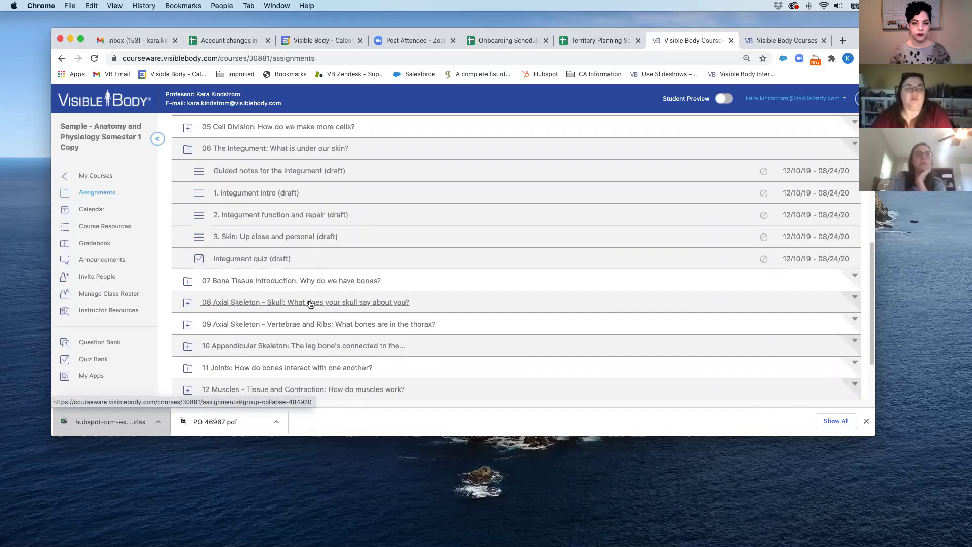
{"action": "left_click", "coordinate": [310, 303]}
{"action": "scroll", "coordinate": [339, 320], "scroll_direction": "down", "scroll_amount": 2}
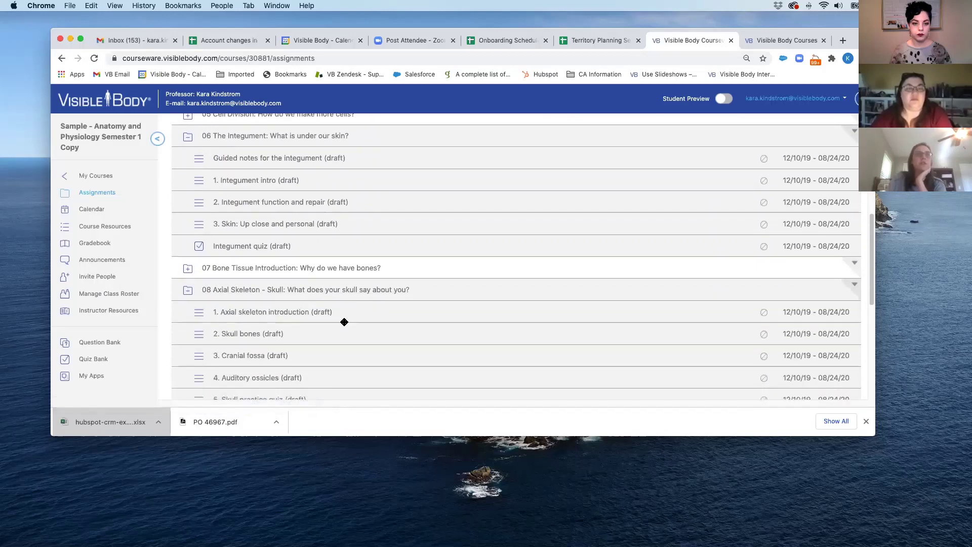
- Open the 1. Axial skeleton introduction assignment for editing and review its details form
{"action": "left_click", "coordinate": [285, 295]}
{"action": "scroll", "coordinate": [451, 327], "scroll_direction": "down", "scroll_amount": 2}
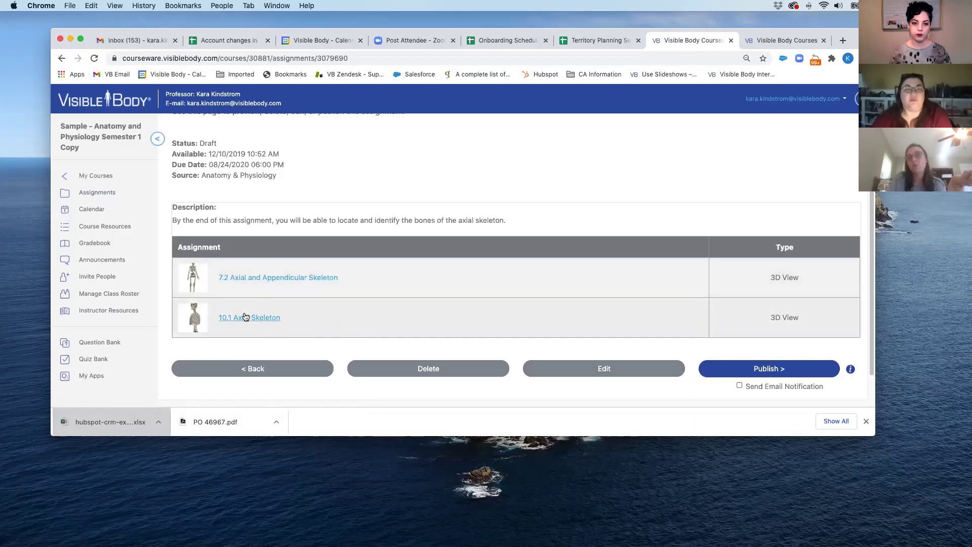
{"action": "left_click", "coordinate": [597, 374]}
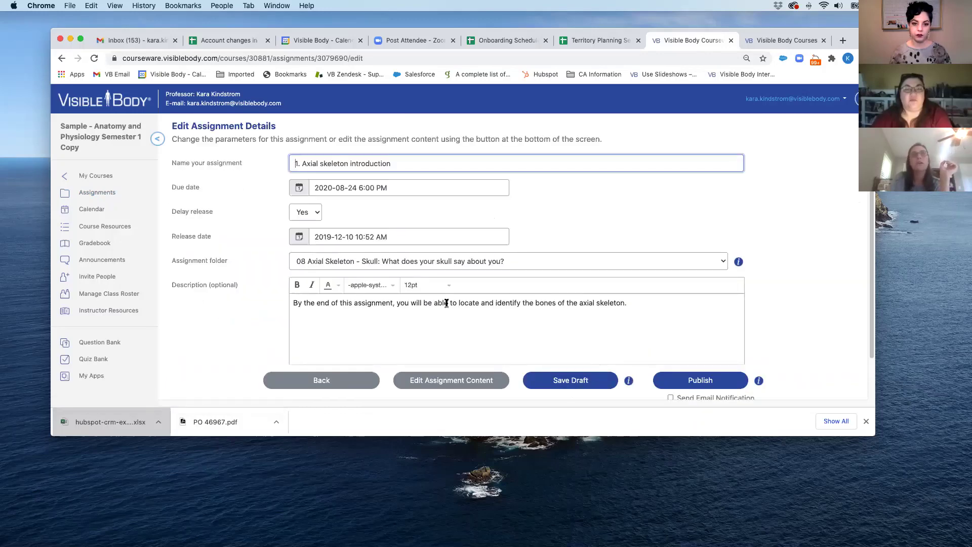
{"action": "scroll", "coordinate": [402, 332], "scroll_direction": "down", "scroll_amount": 1}
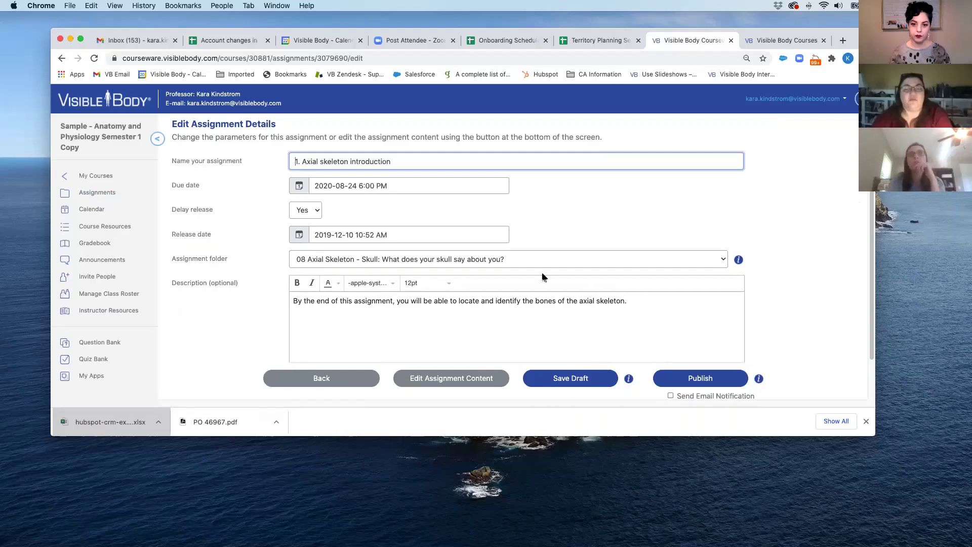
{"action": "scroll", "coordinate": [546, 297], "scroll_direction": "down", "scroll_amount": 2}
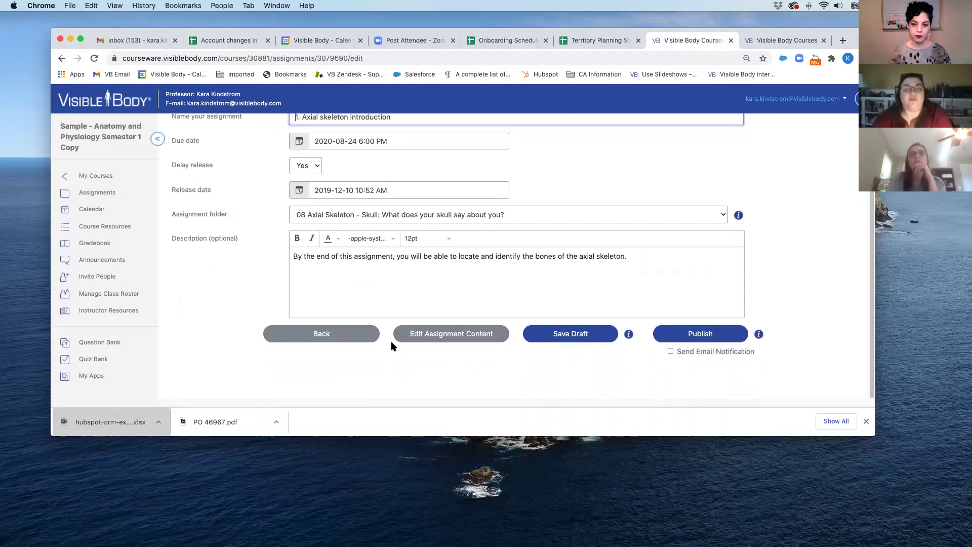
- Remove 7.2 Axial and Appendicular Skeleton from the assignment's content and save the change
{"action": "left_click", "coordinate": [456, 334]}
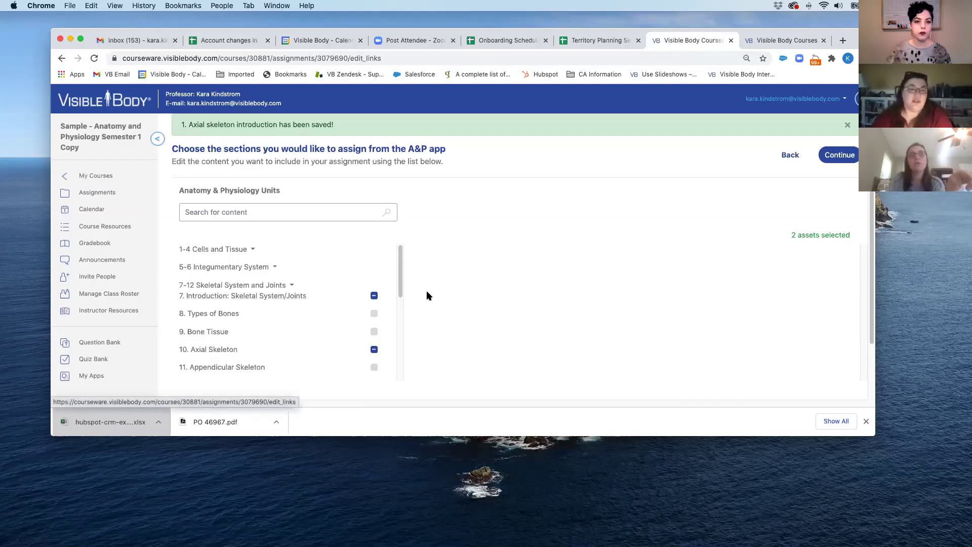
{"action": "left_click", "coordinate": [254, 298]}
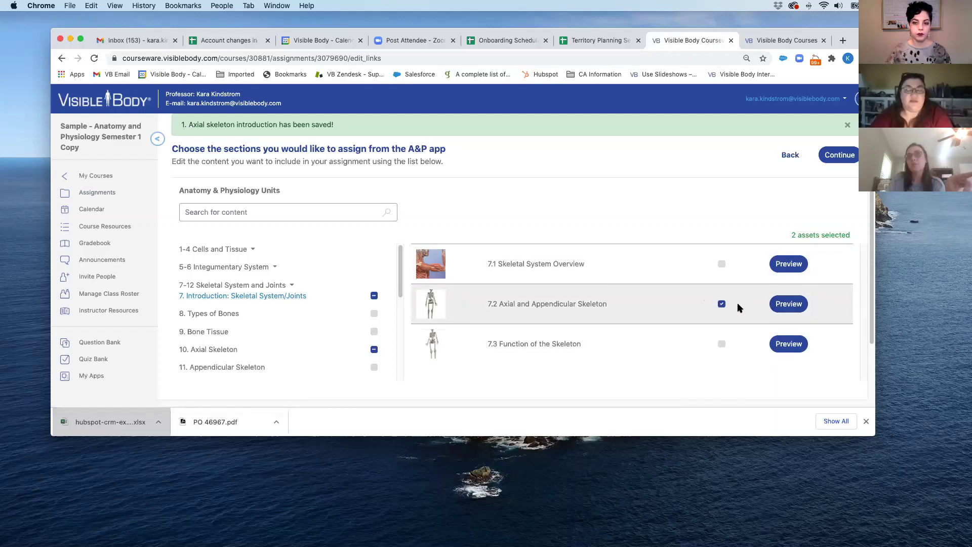
{"action": "left_click", "coordinate": [721, 305]}
{"action": "left_click", "coordinate": [828, 157]}
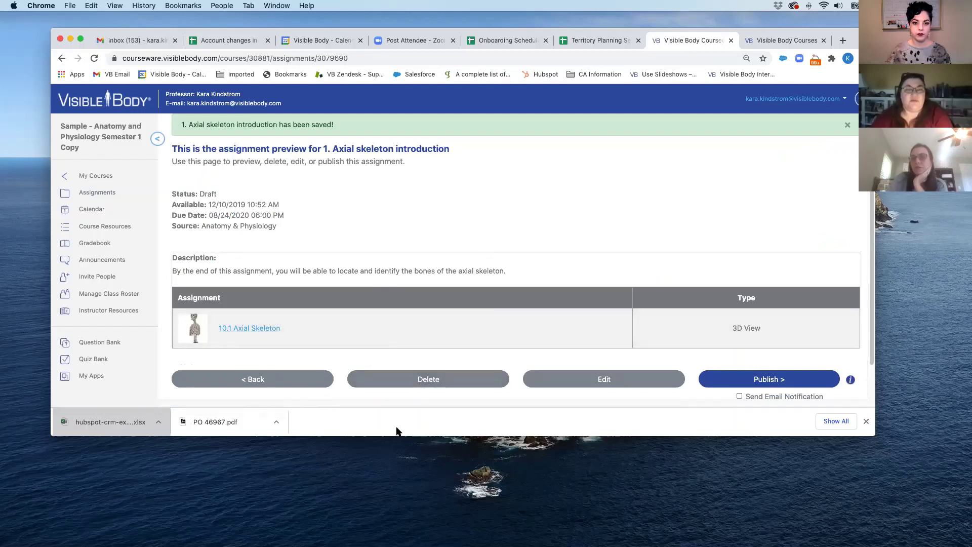
- Return to the sample course's assignments list and expand the 05 Cell Division folder to view its assignments
{"action": "left_click", "coordinate": [267, 384]}
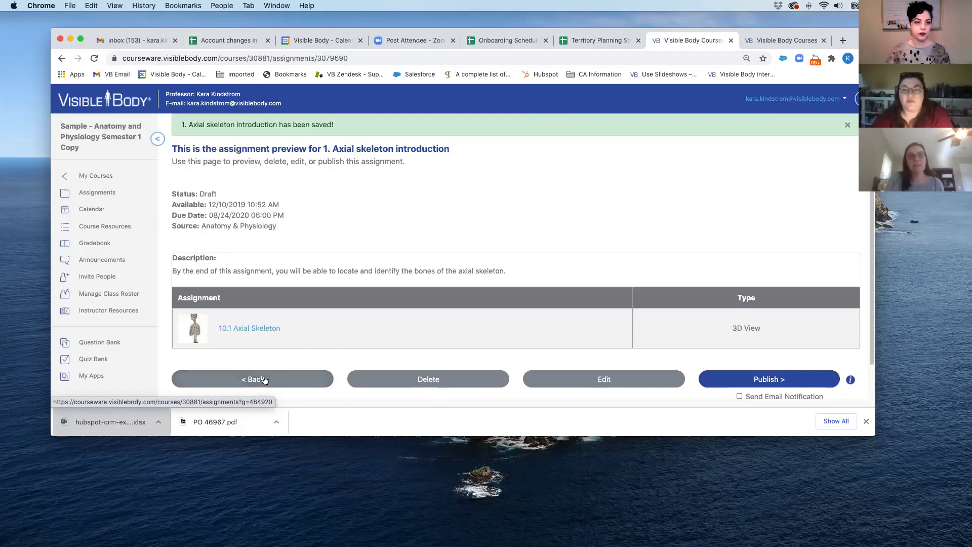
{"action": "left_click", "coordinate": [267, 381]}
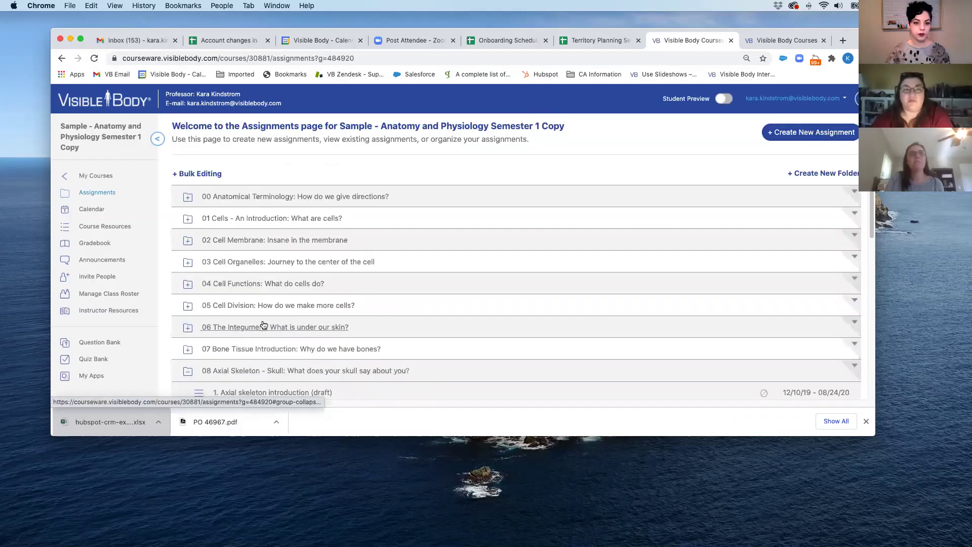
{"action": "left_click", "coordinate": [269, 306]}
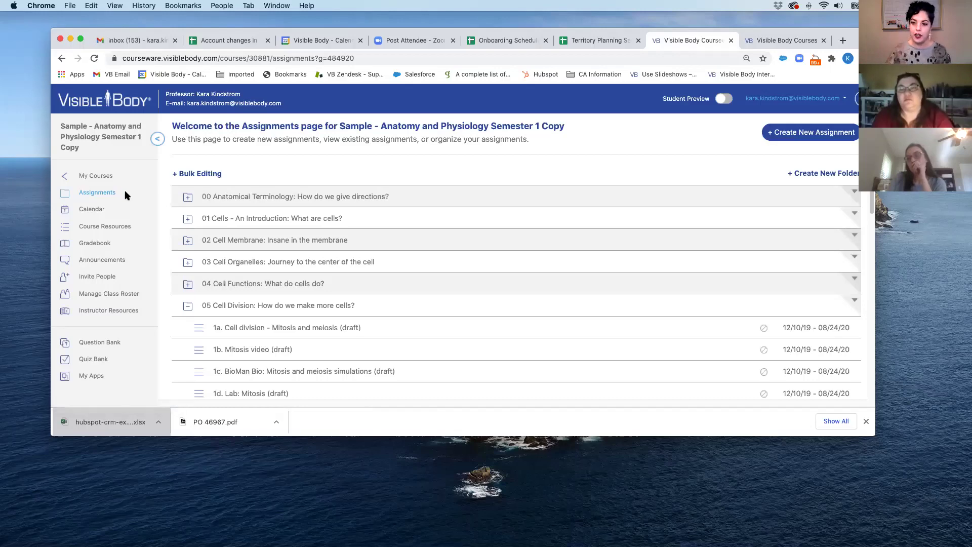
- Copy the Getting Started with Visible Body Courseware and Apps folder from the original Anatomy 25 course into its course copy
{"action": "left_click", "coordinate": [101, 176]}
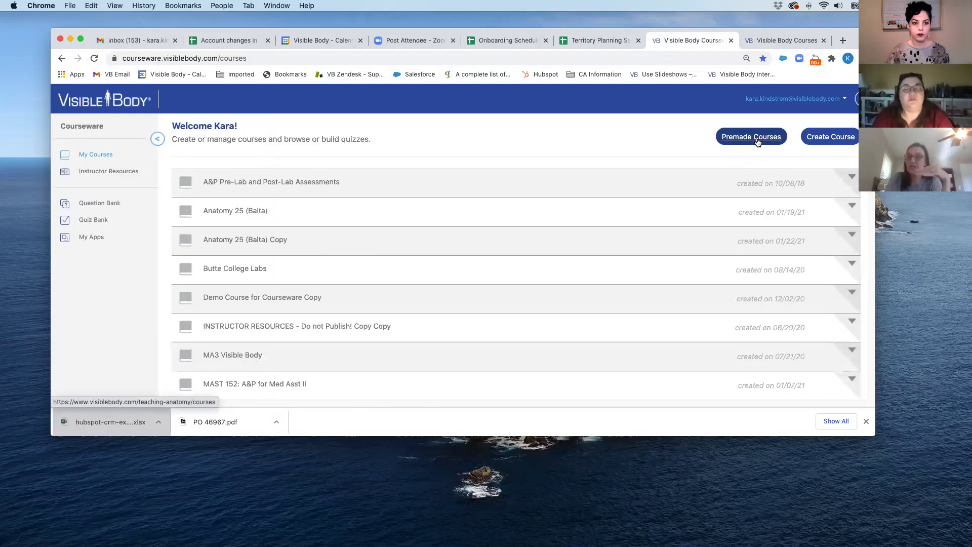
{"action": "left_click", "coordinate": [231, 215]}
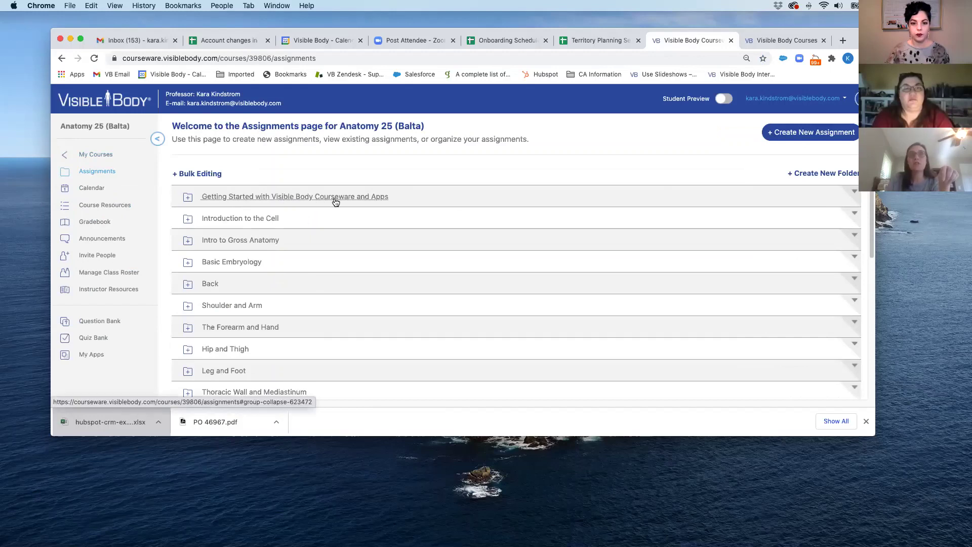
{"action": "left_click", "coordinate": [854, 192]}
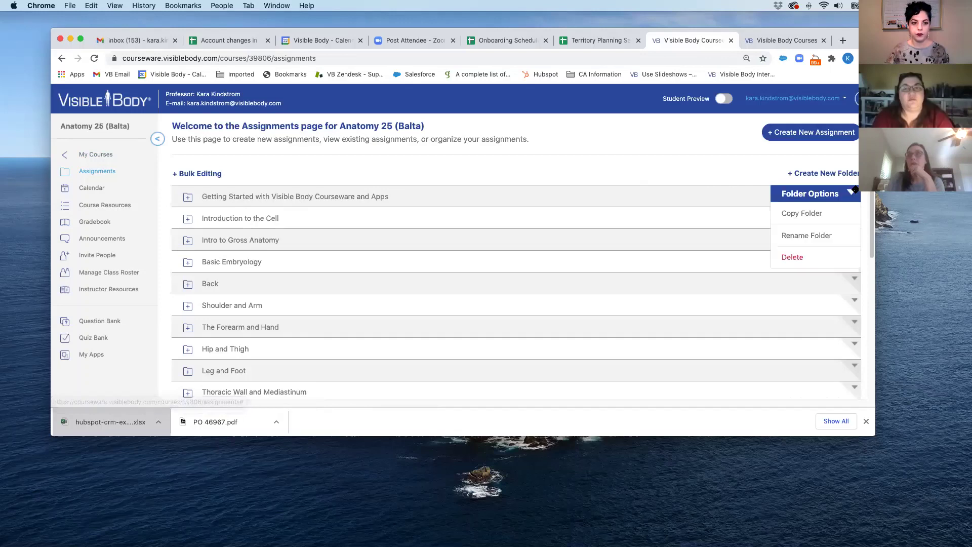
{"action": "left_click", "coordinate": [804, 214]}
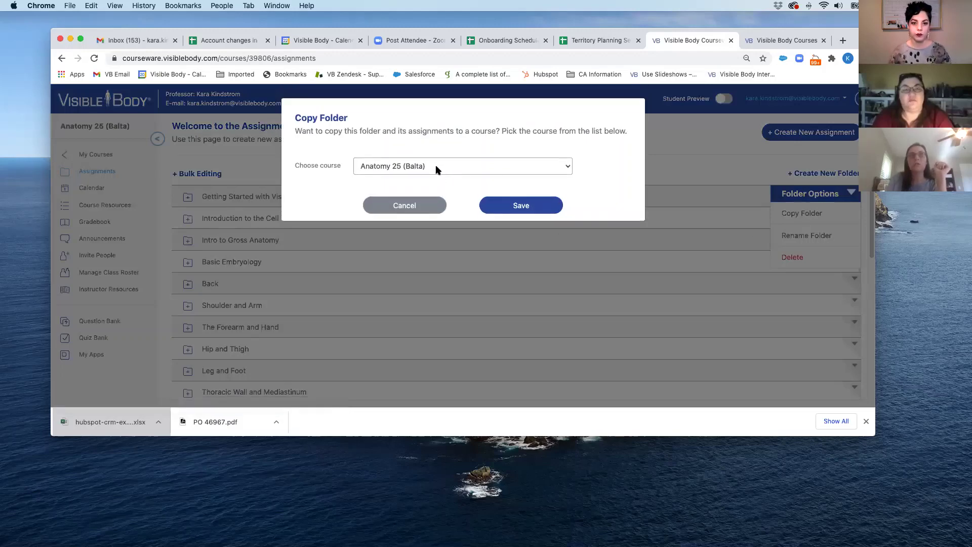
{"action": "left_click", "coordinate": [436, 170]}
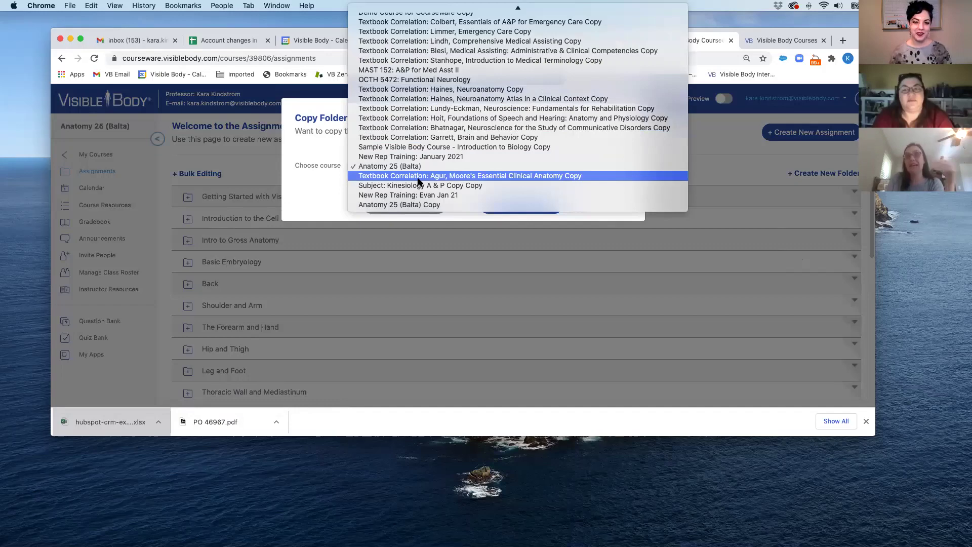
{"action": "left_click", "coordinate": [420, 205]}
{"action": "left_click", "coordinate": [518, 207]}
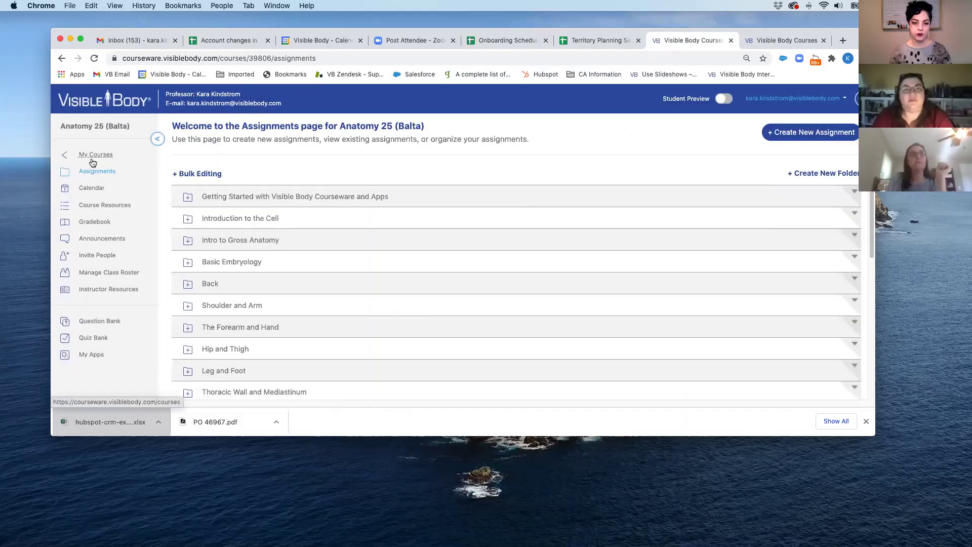
- In the Anatomy 25 course copy, delete the second Getting Started with Visible Body Courseware and Apps folder and all of its assignments
{"action": "left_click", "coordinate": [98, 155]}
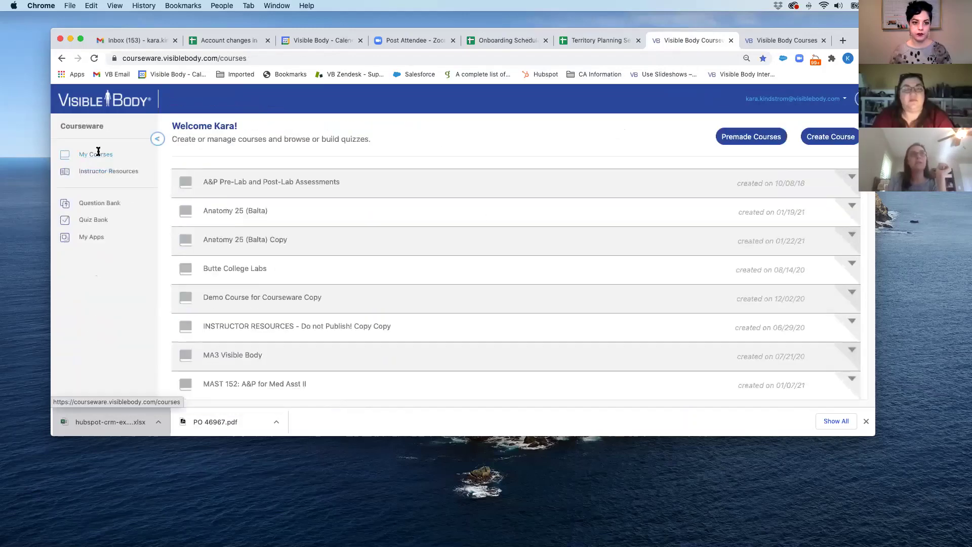
{"action": "left_click", "coordinate": [261, 241]}
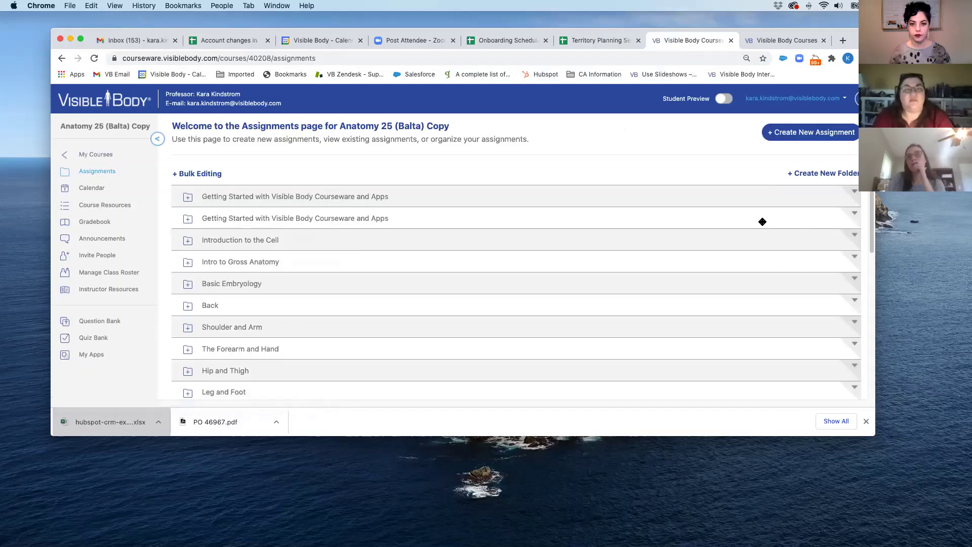
{"action": "left_click", "coordinate": [854, 213]}
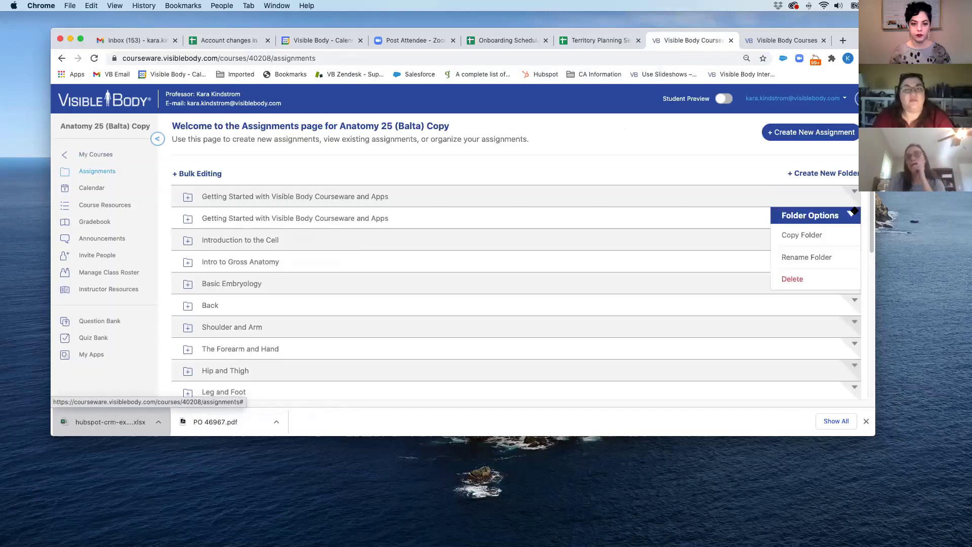
{"action": "left_click", "coordinate": [796, 279]}
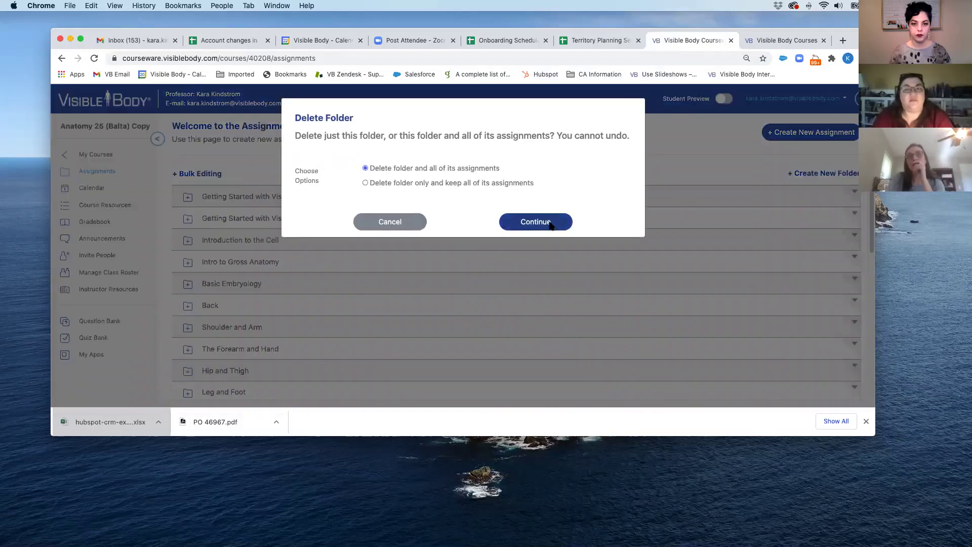
{"action": "left_click", "coordinate": [529, 220]}
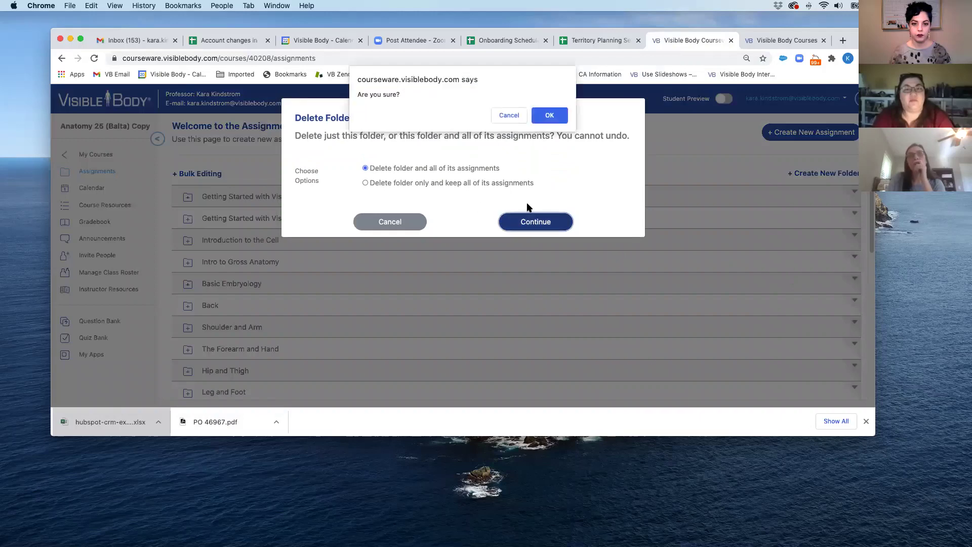
{"action": "left_click", "coordinate": [550, 116]}
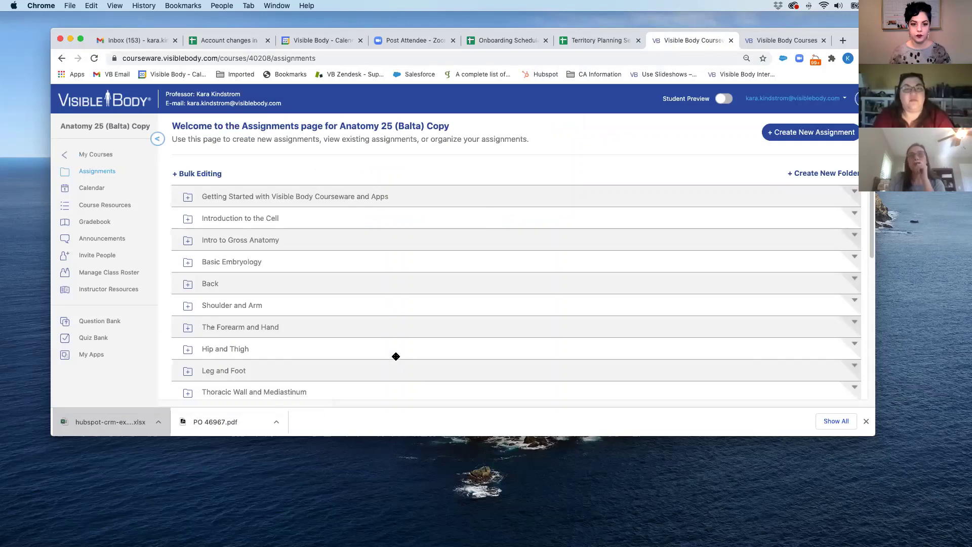
{"action": "scroll", "coordinate": [566, 364], "scroll_direction": "down", "scroll_amount": 5}
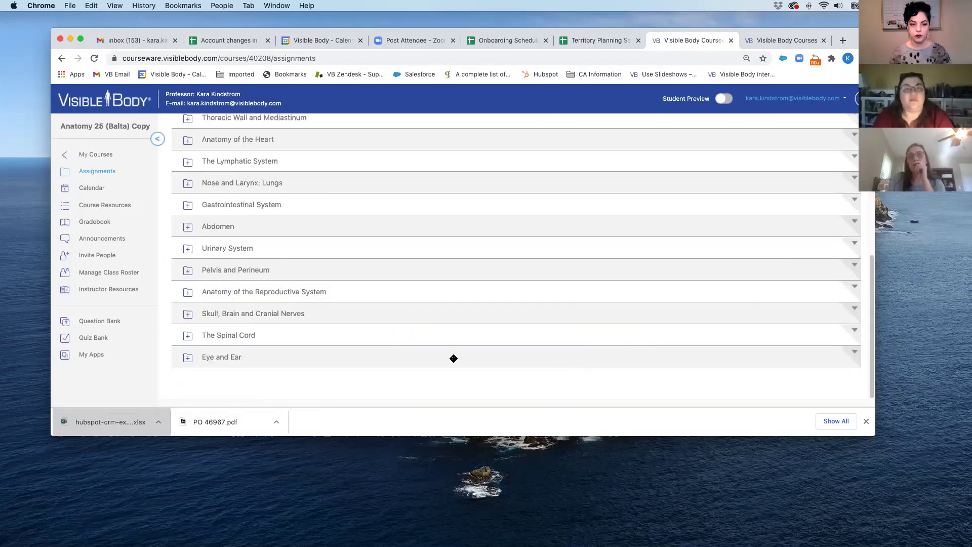
- Return to the course list, open the premade courses page and browse it down to the Anatomy Lab courses
{"action": "left_click_drag", "start_coordinate": [457, 356], "coordinate": [460, 382]}
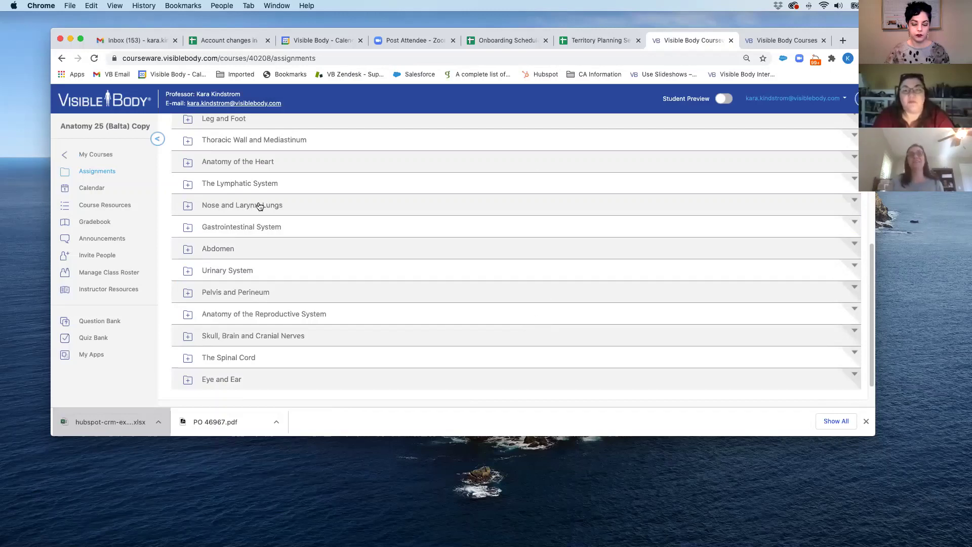
{"action": "scroll", "coordinate": [575, 211], "scroll_direction": "up", "scroll_amount": 5}
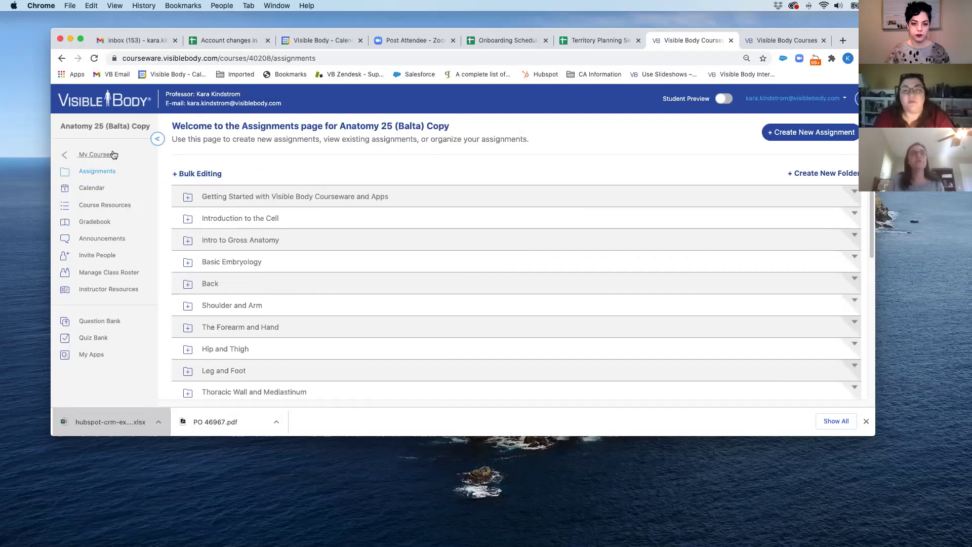
{"action": "left_click", "coordinate": [106, 157]}
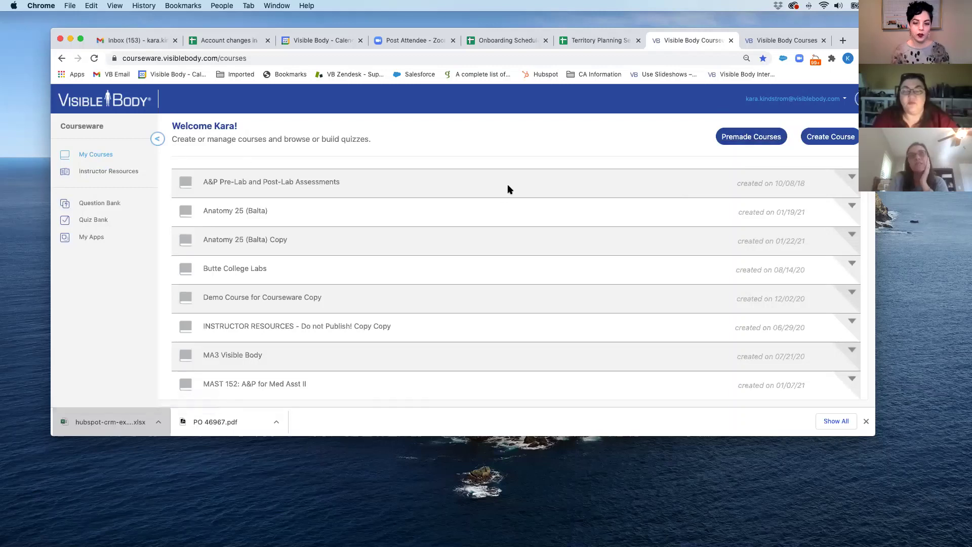
{"action": "left_click", "coordinate": [752, 138]}
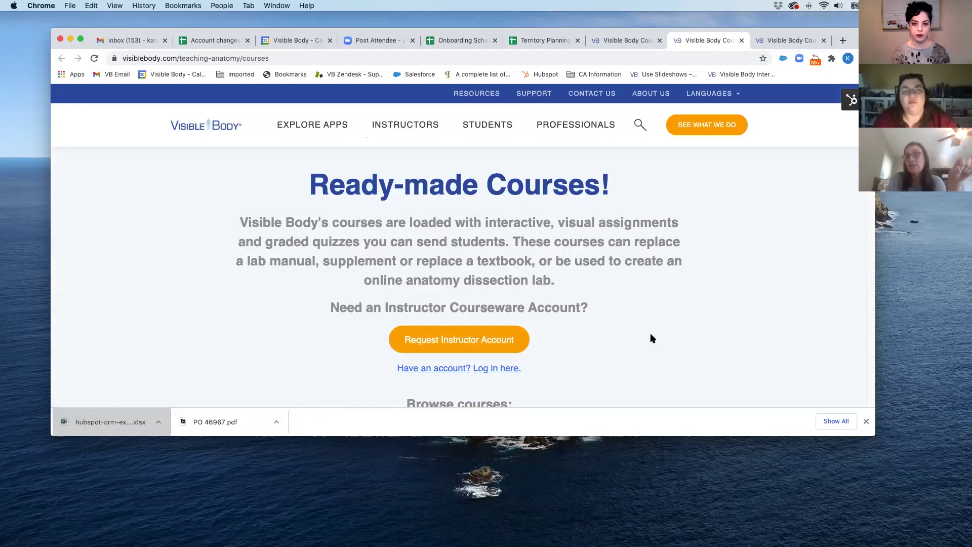
{"action": "scroll", "coordinate": [652, 338], "scroll_direction": "down", "scroll_amount": 5}
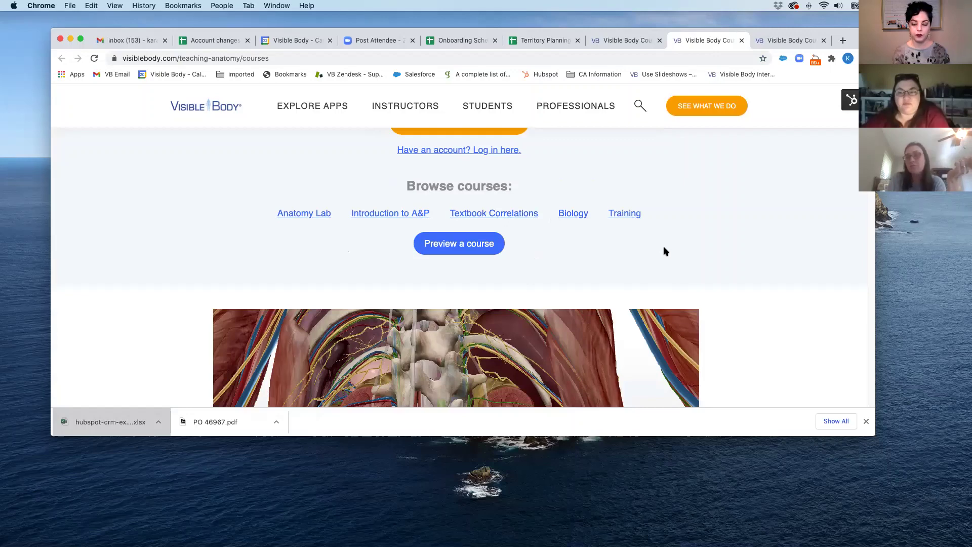
{"action": "scroll", "coordinate": [665, 249], "scroll_direction": "down", "scroll_amount": 5}
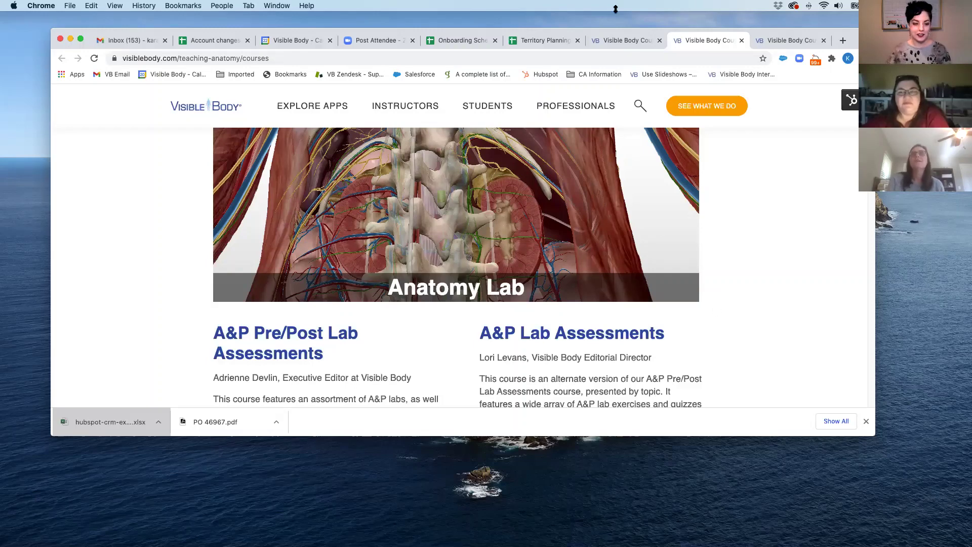
- Go back to the Courseware course list and open the Write-in Labs Copy course
{"action": "left_click", "coordinate": [614, 43]}
{"action": "scroll", "coordinate": [274, 339], "scroll_direction": "down", "scroll_amount": 1}
{"action": "scroll", "coordinate": [274, 339], "scroll_direction": "down", "scroll_amount": 20}
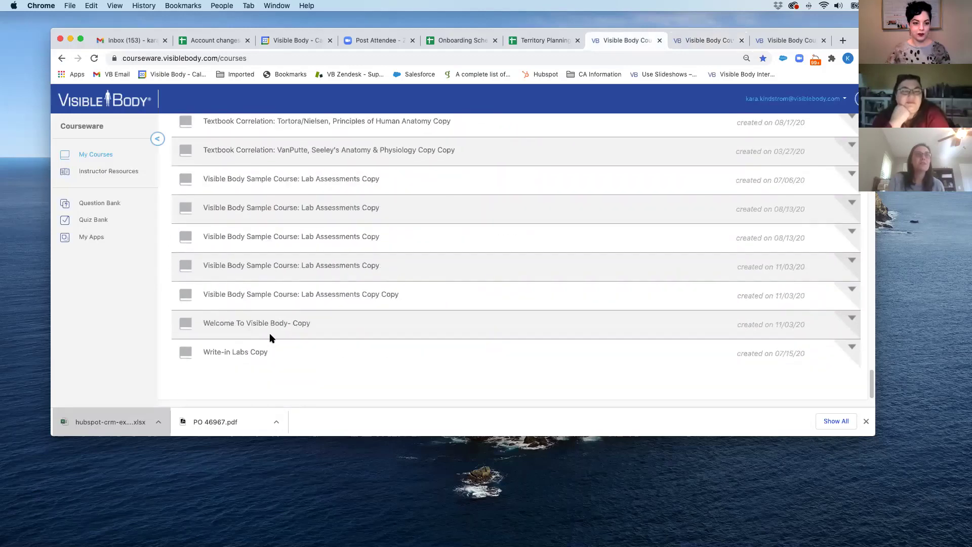
{"action": "left_click", "coordinate": [247, 353]}
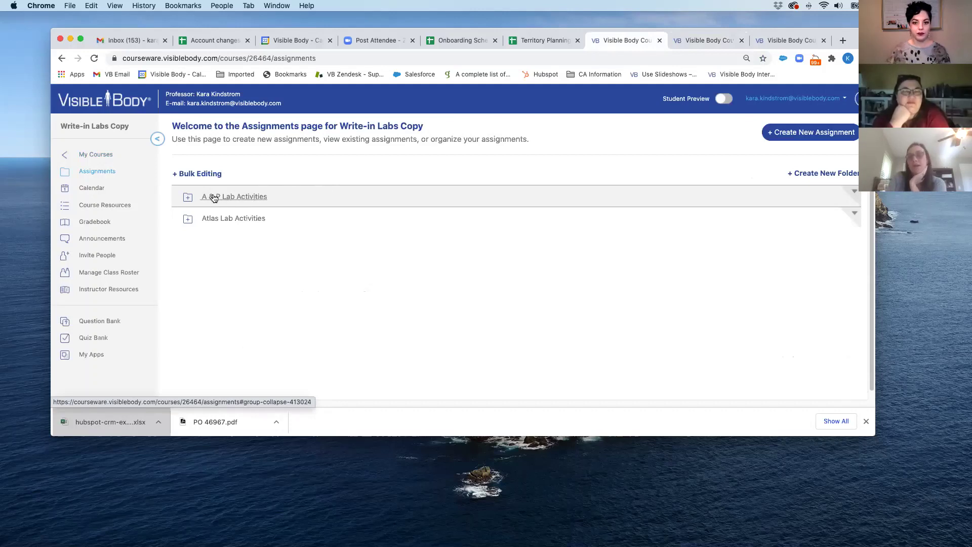
- Expand the Atlas Lab Activities folder and look through its lab activity assignments
{"action": "left_click", "coordinate": [234, 219]}
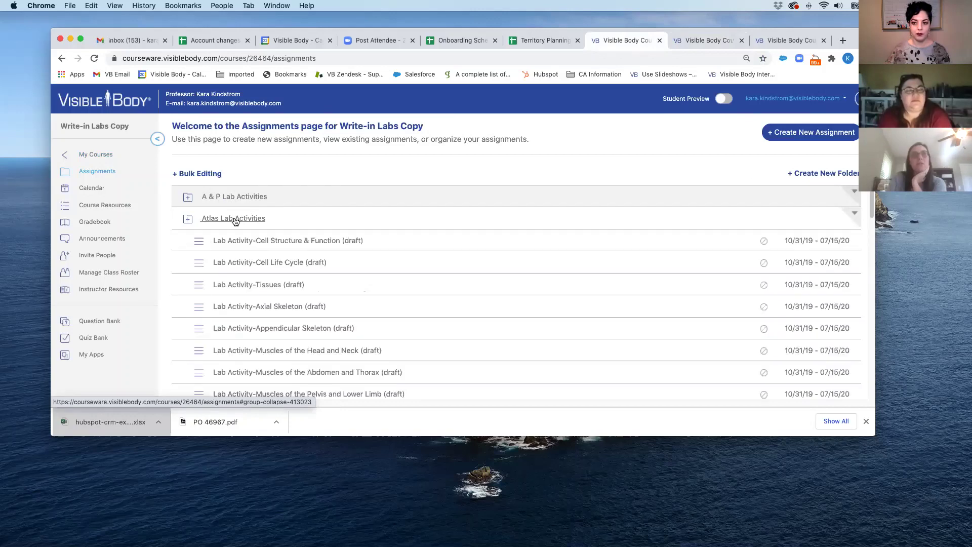
{"action": "scroll", "coordinate": [268, 311], "scroll_direction": "down", "scroll_amount": 2}
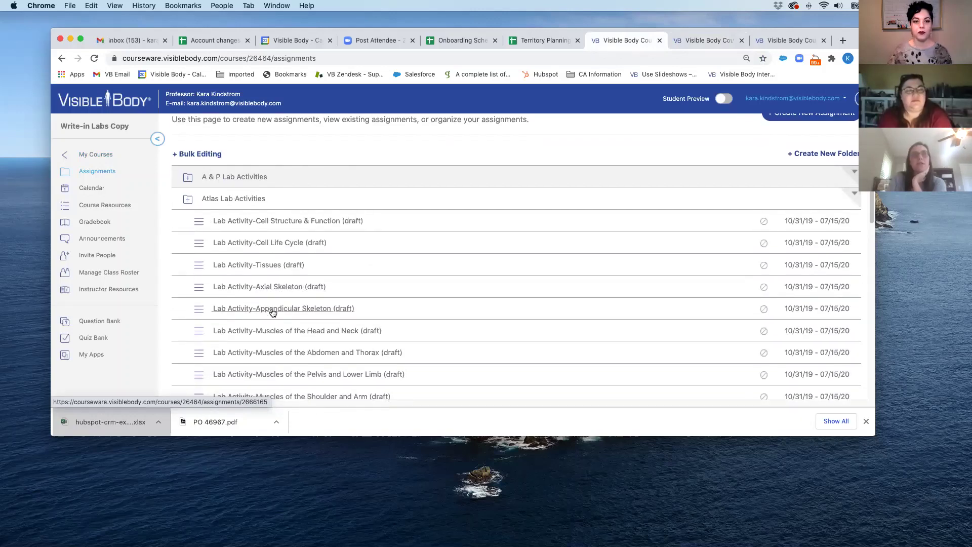
{"action": "scroll", "coordinate": [273, 313], "scroll_direction": "down", "scroll_amount": 10}
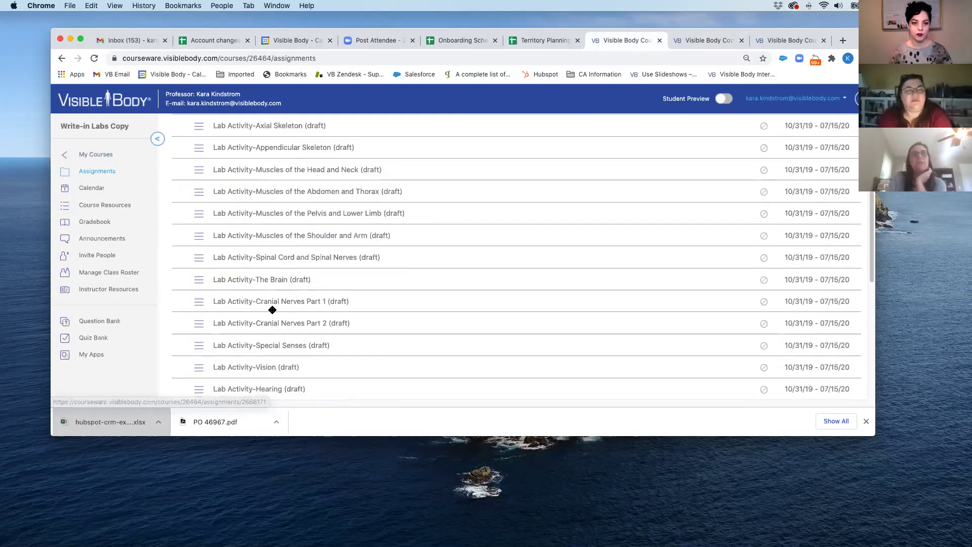
{"action": "scroll", "coordinate": [272, 310], "scroll_direction": "down", "scroll_amount": 9}
{"action": "scroll", "coordinate": [272, 314], "scroll_direction": "up", "scroll_amount": 14}
{"action": "scroll", "coordinate": [272, 314], "scroll_direction": "up", "scroll_amount": 6}
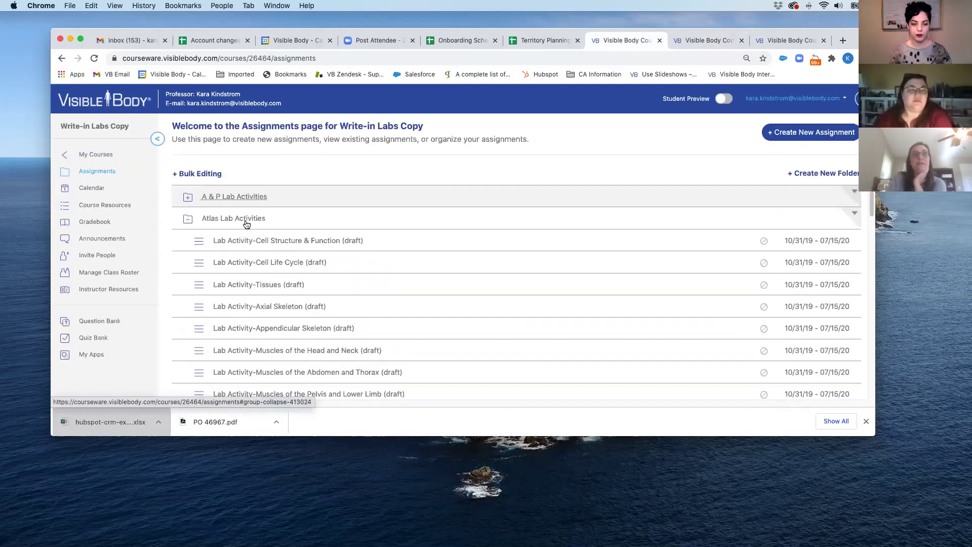
- Expand the A & P Lab Activities folder and look through its lab activity assignments
{"action": "left_click", "coordinate": [235, 196]}
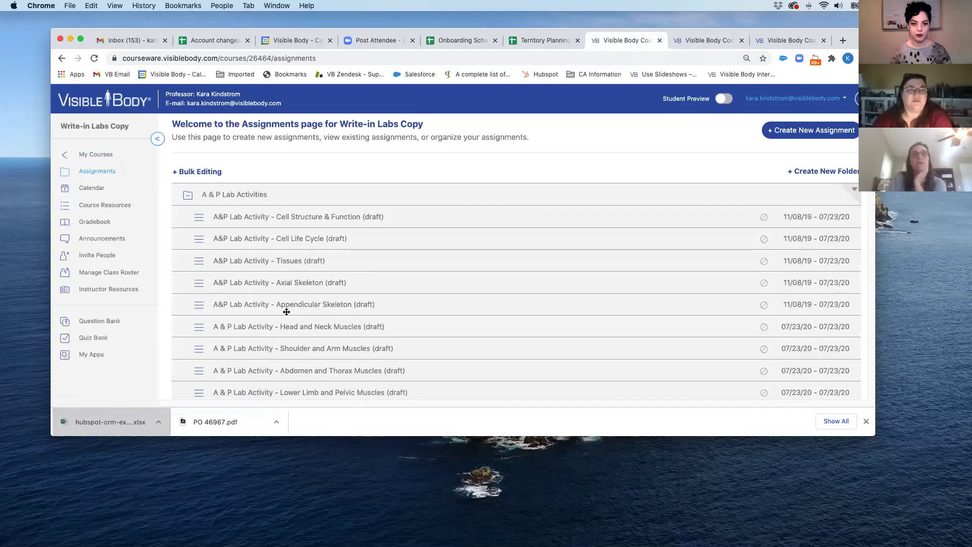
{"action": "scroll", "coordinate": [286, 312], "scroll_direction": "down", "scroll_amount": 3}
{"action": "scroll", "coordinate": [288, 319], "scroll_direction": "down", "scroll_amount": 5}
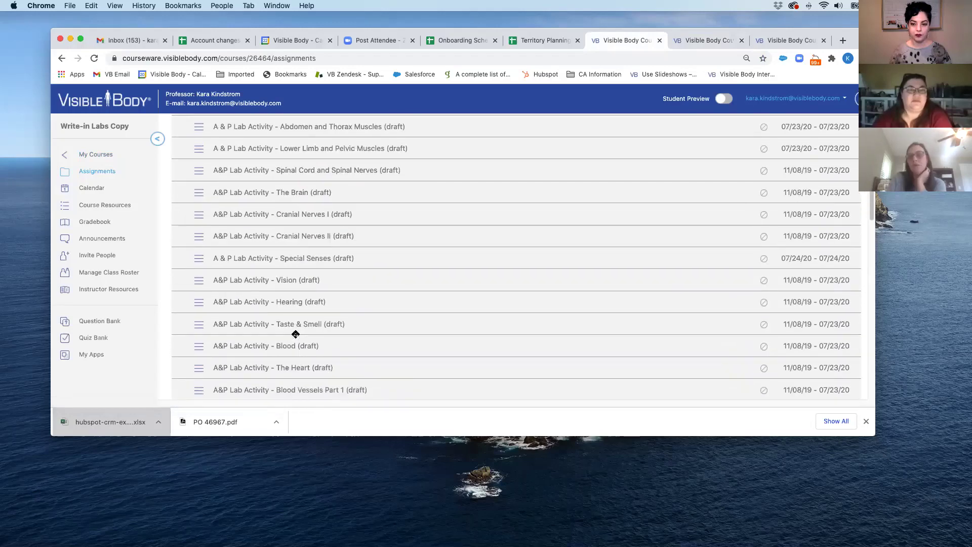
{"action": "scroll", "coordinate": [296, 334], "scroll_direction": "down", "scroll_amount": 1}
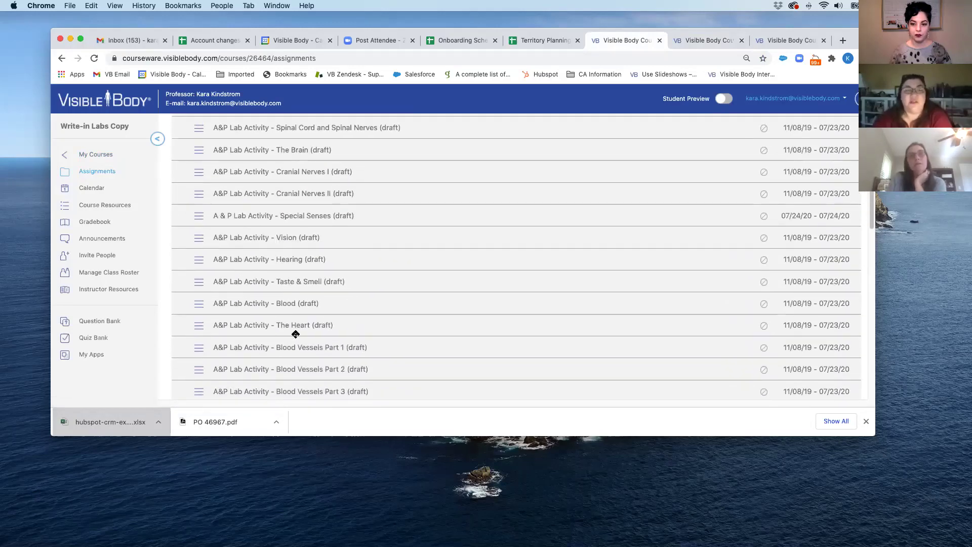
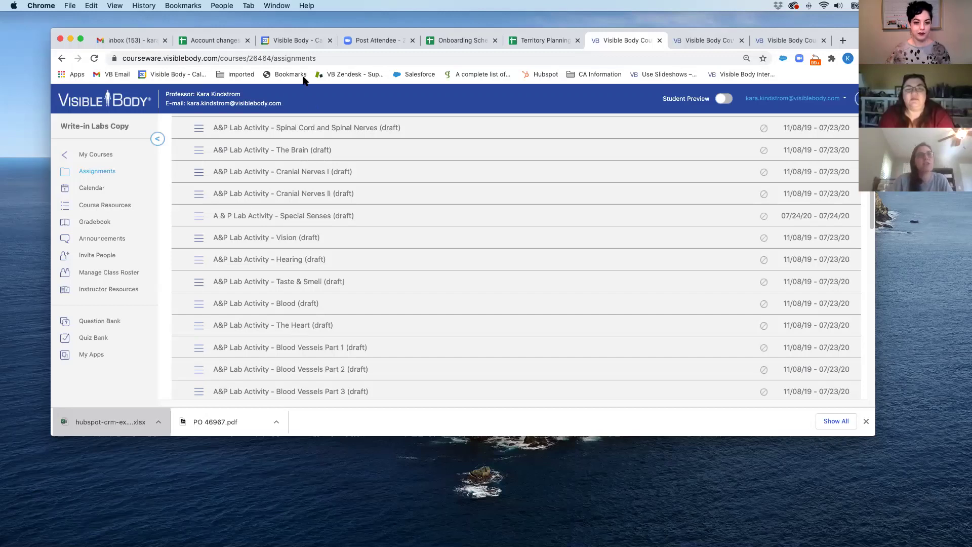
- Turn on the student preview for the course and launch the Anatomy & Physiology web app from the student's apps
{"action": "left_click", "coordinate": [726, 100]}
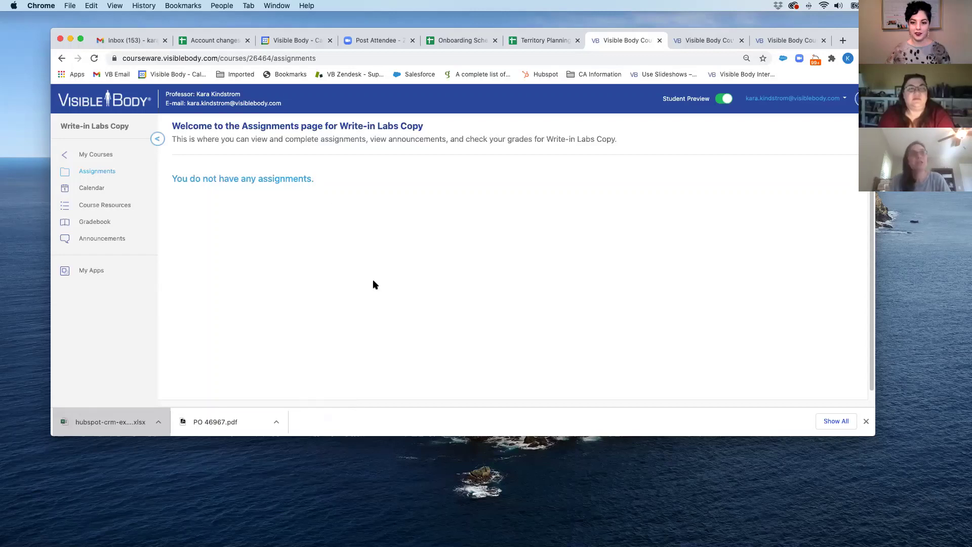
{"action": "left_click", "coordinate": [92, 271]}
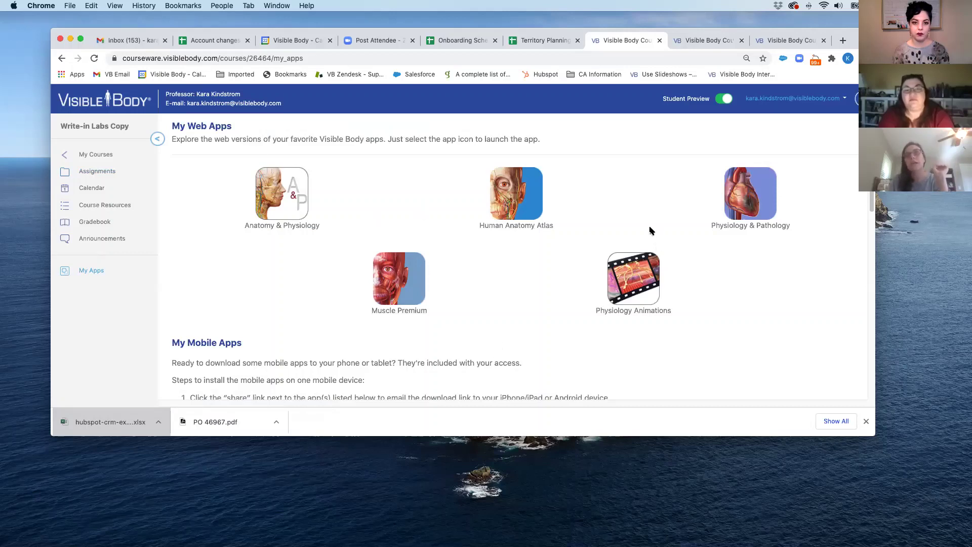
{"action": "left_click", "coordinate": [292, 202]}
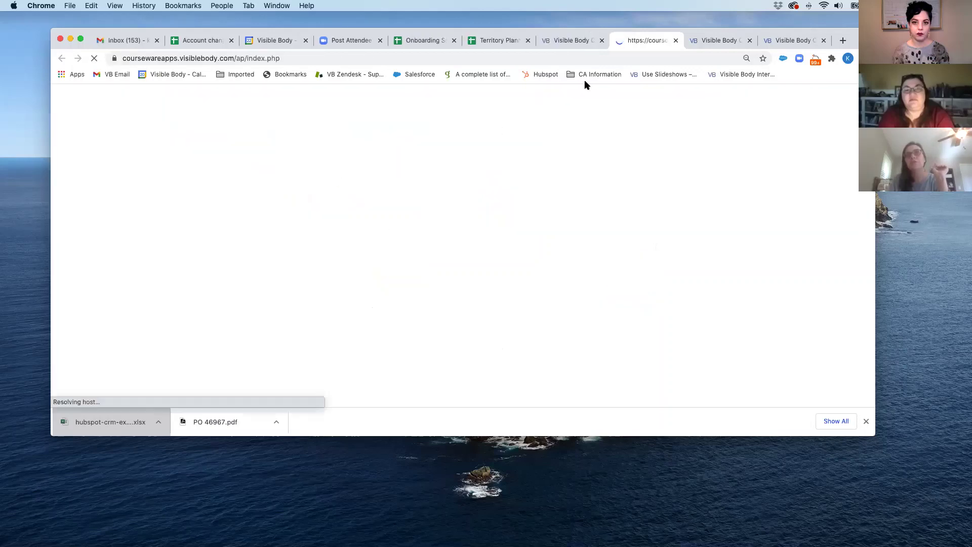
- Return to the student's apps page and review the mobile app installation steps, activation details and device download links
{"action": "left_click", "coordinate": [579, 41]}
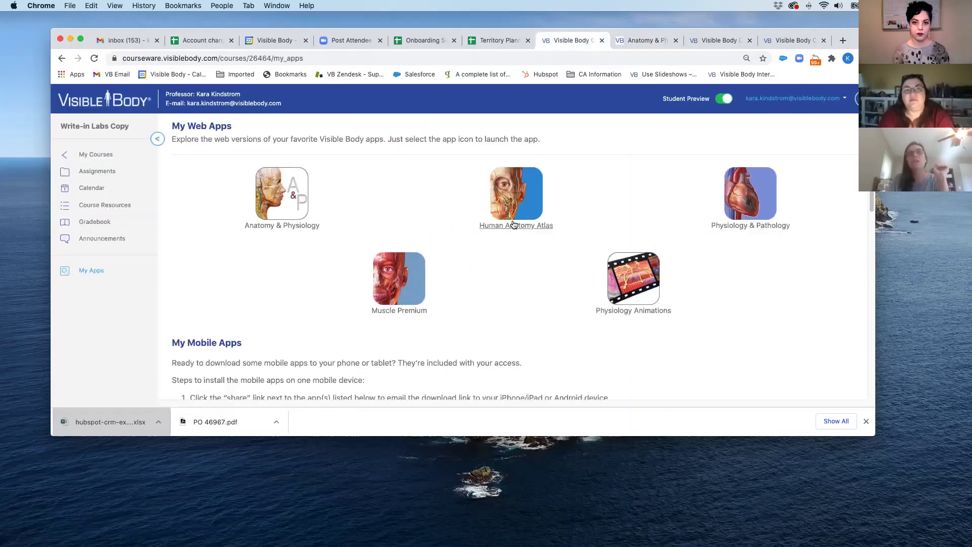
{"action": "scroll", "coordinate": [377, 377], "scroll_direction": "down", "scroll_amount": 1}
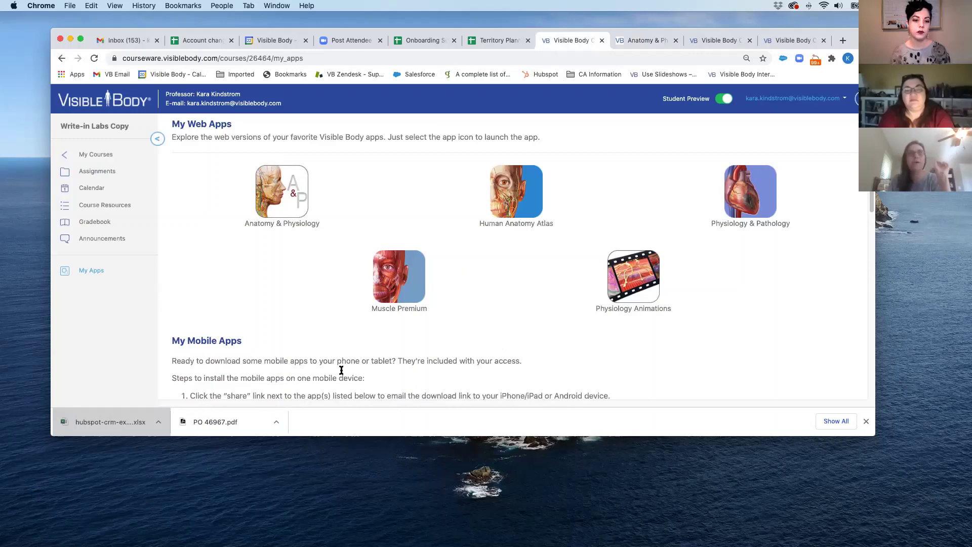
{"action": "scroll", "coordinate": [343, 365], "scroll_direction": "down", "scroll_amount": 2}
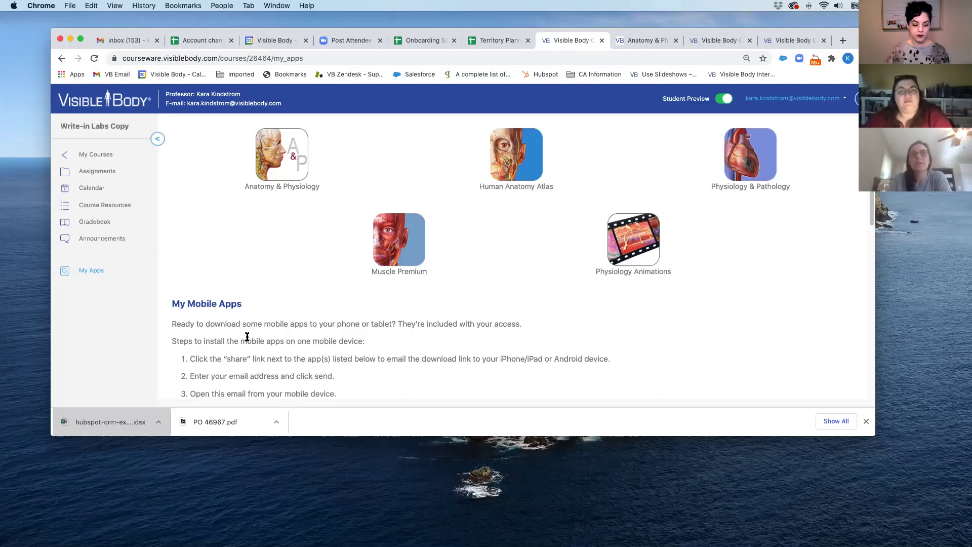
{"action": "scroll", "coordinate": [247, 337], "scroll_direction": "down", "scroll_amount": 7}
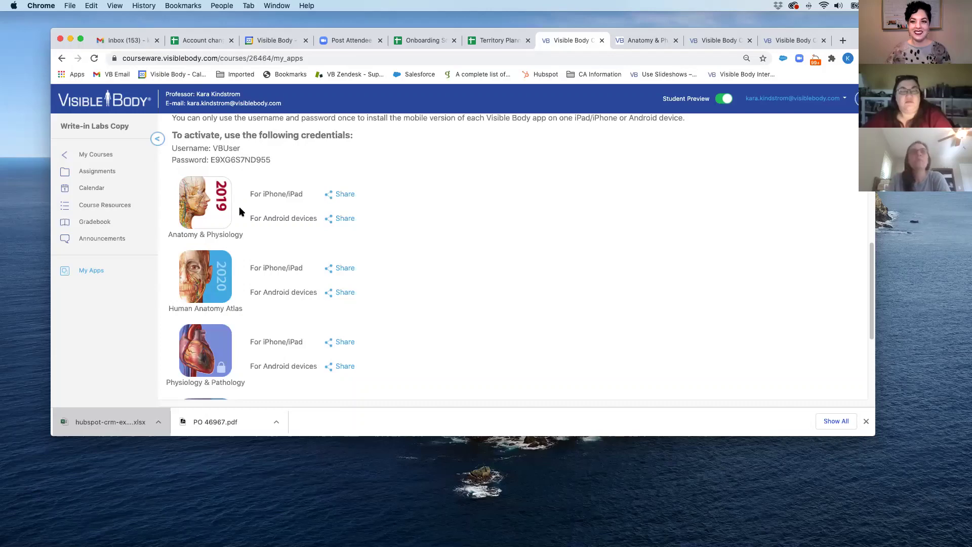
{"action": "scroll", "coordinate": [284, 228], "scroll_direction": "up", "scroll_amount": 2}
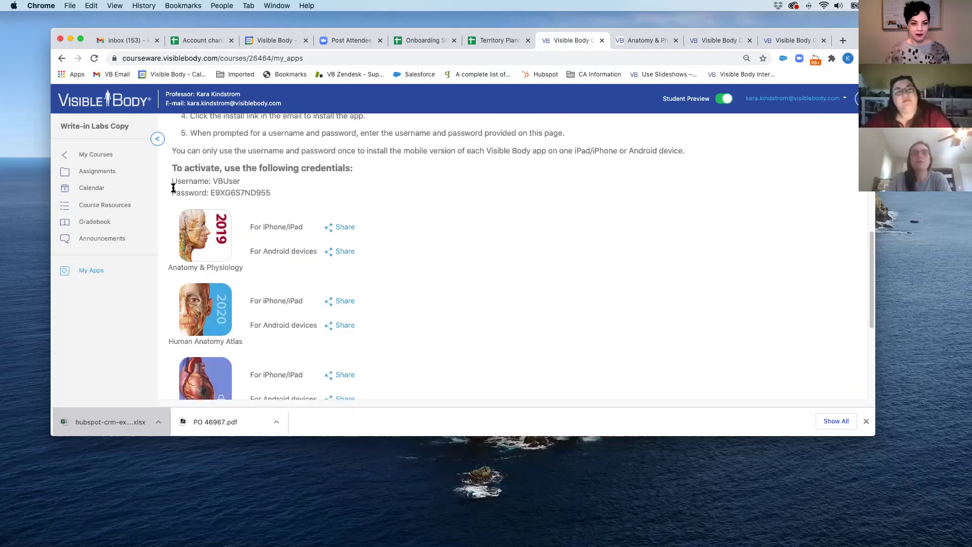
{"action": "scroll", "coordinate": [349, 313], "scroll_direction": "up", "scroll_amount": 4}
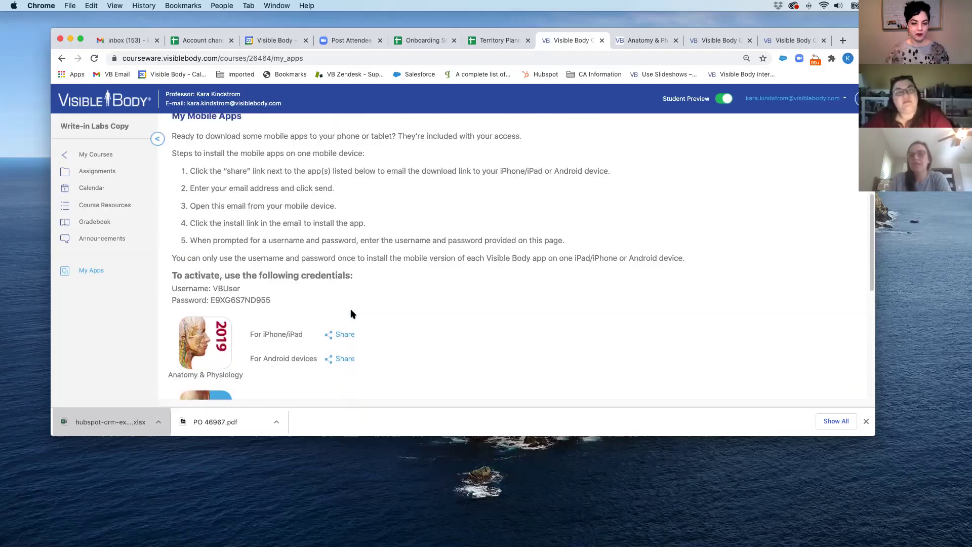
{"action": "scroll", "coordinate": [329, 329], "scroll_direction": "down", "scroll_amount": 10}
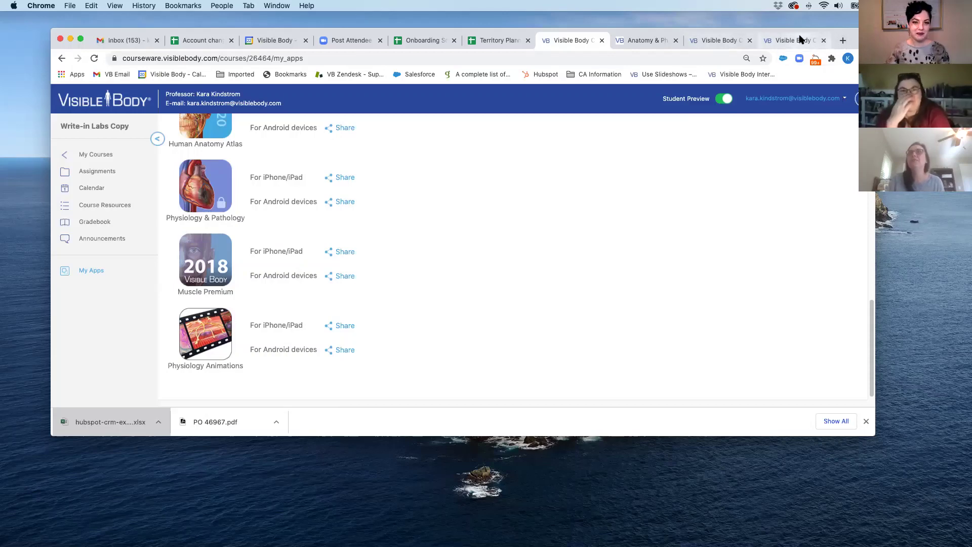
- Open the Visible Body Help Center at support.visiblebody.com in a new browser tab
{"action": "left_click", "coordinate": [843, 43]}
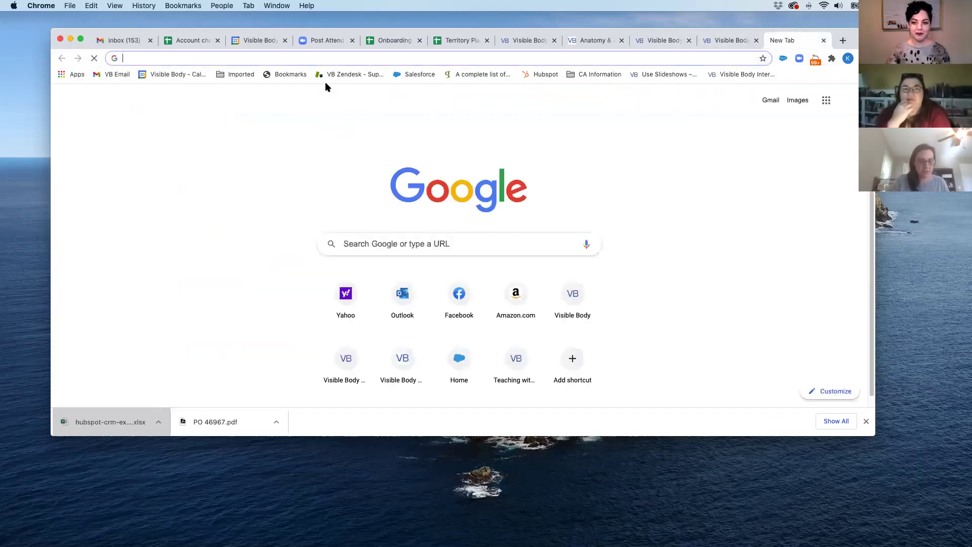
{"action": "type", "text": "suppp"}
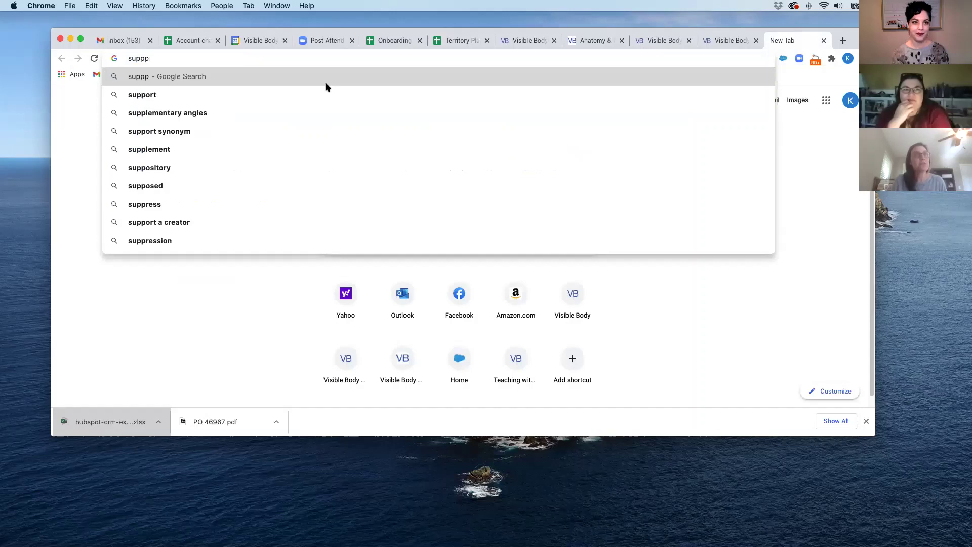
{"action": "key", "text": "BackSpace"}
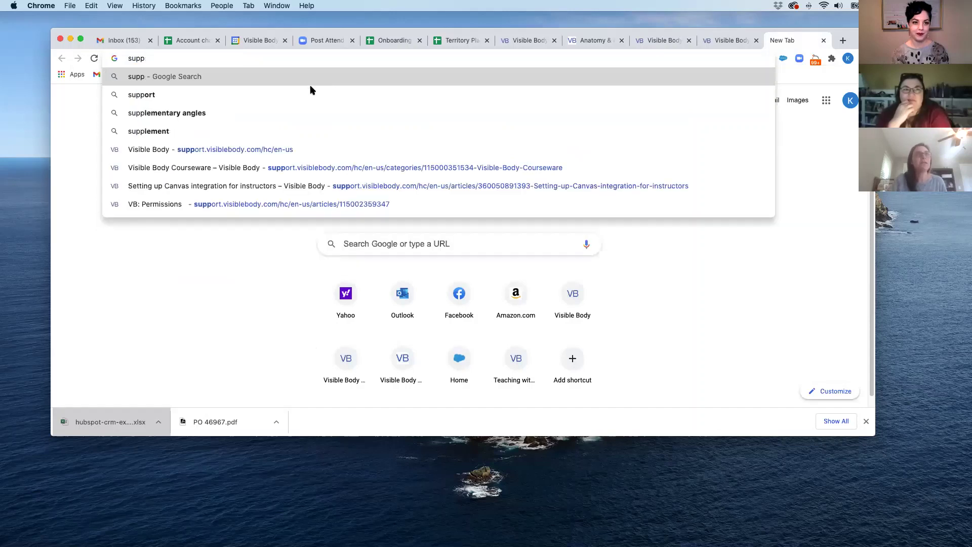
{"action": "left_click", "coordinate": [238, 151]}
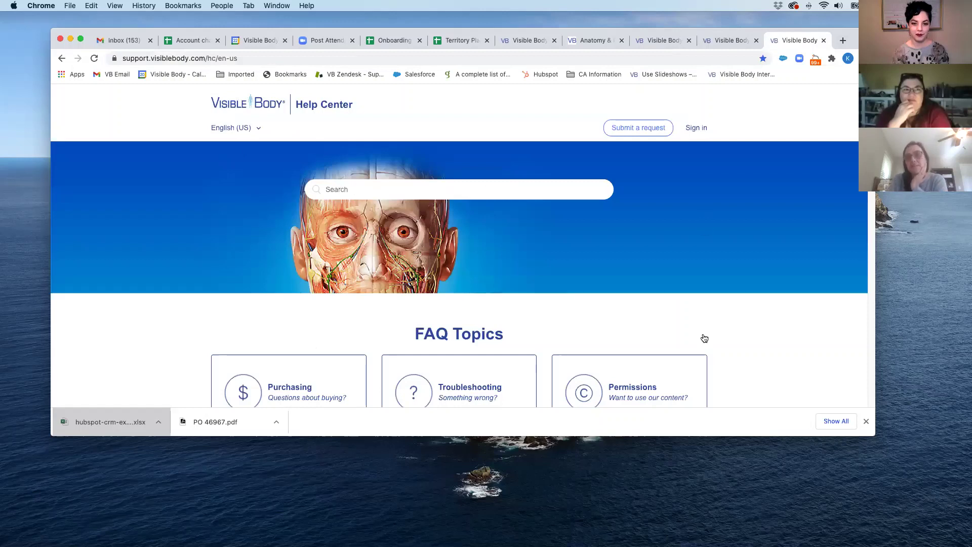
- Browse the Help Center's product support topics, open Visible Body Courseware and view its general help articles
{"action": "scroll", "coordinate": [787, 333], "scroll_direction": "down", "scroll_amount": 1}
{"action": "scroll", "coordinate": [787, 334], "scroll_direction": "down", "scroll_amount": 1}
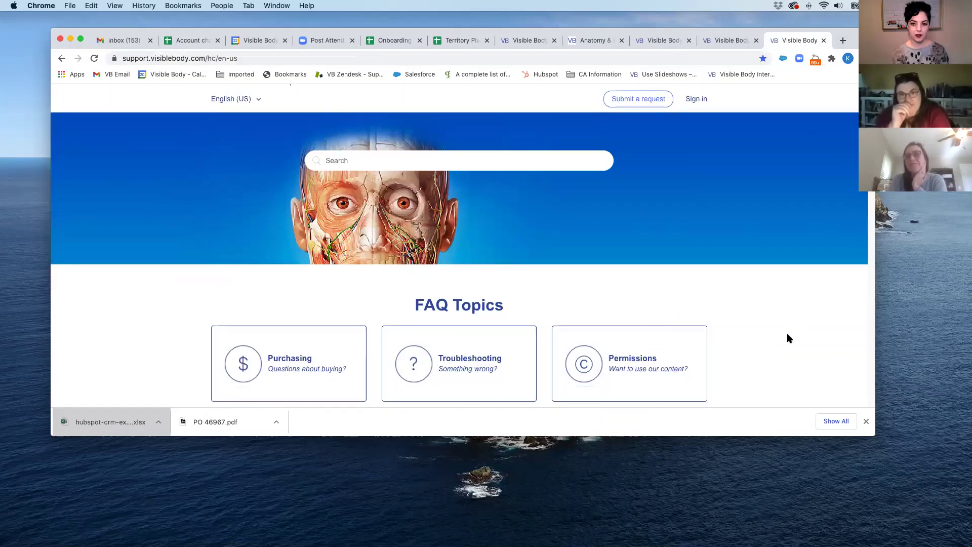
{"action": "scroll", "coordinate": [787, 334], "scroll_direction": "down", "scroll_amount": 1}
{"action": "scroll", "coordinate": [787, 335], "scroll_direction": "down", "scroll_amount": 4}
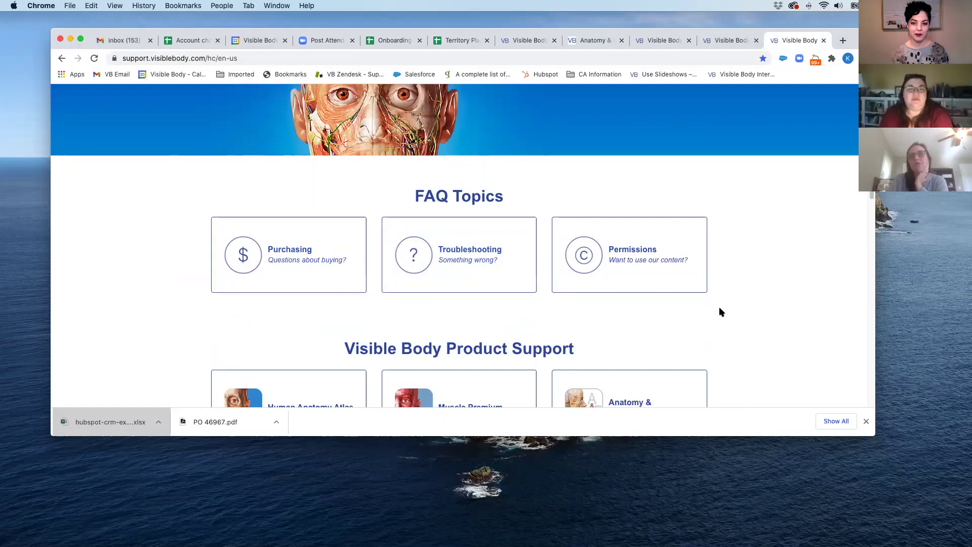
{"action": "scroll", "coordinate": [800, 290], "scroll_direction": "down", "scroll_amount": 5}
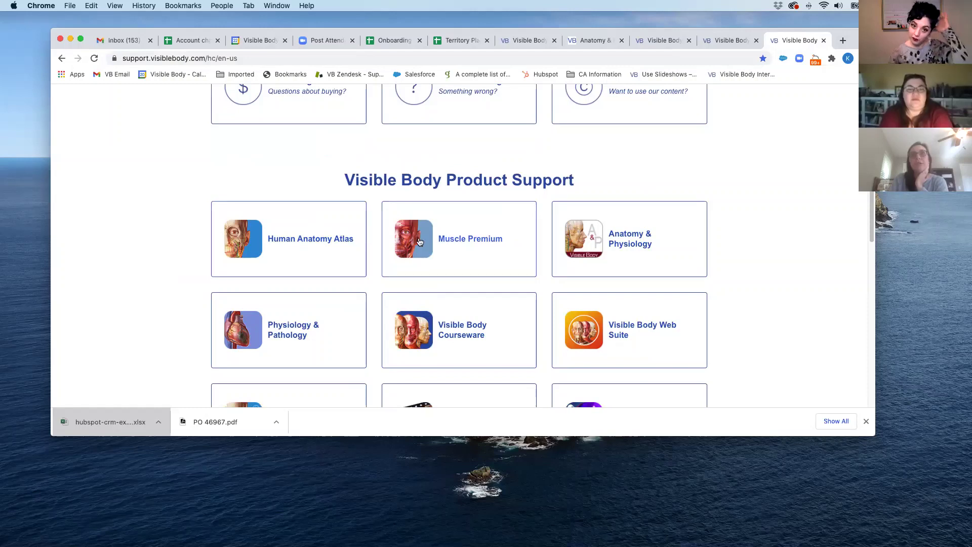
{"action": "left_click", "coordinate": [461, 330]}
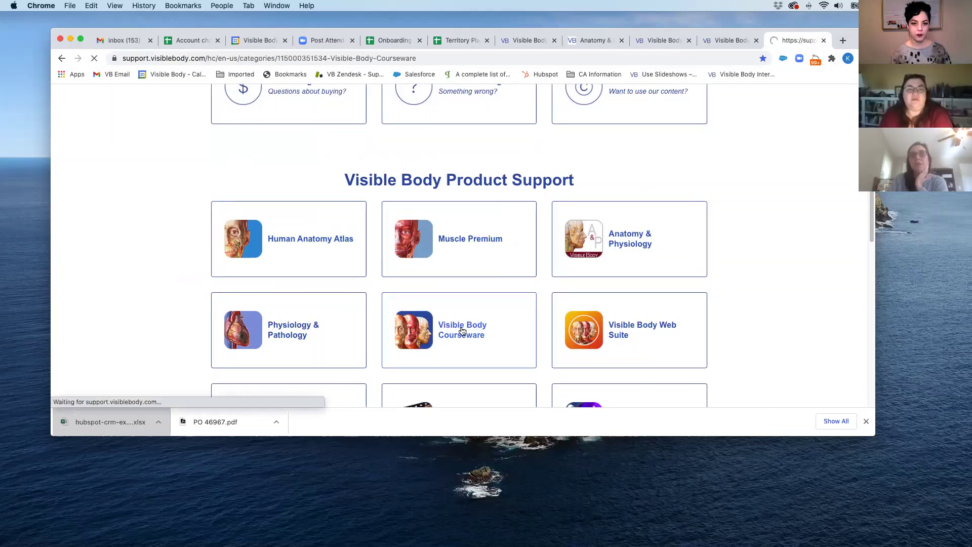
{"action": "scroll", "coordinate": [801, 325], "scroll_direction": "down", "scroll_amount": 5}
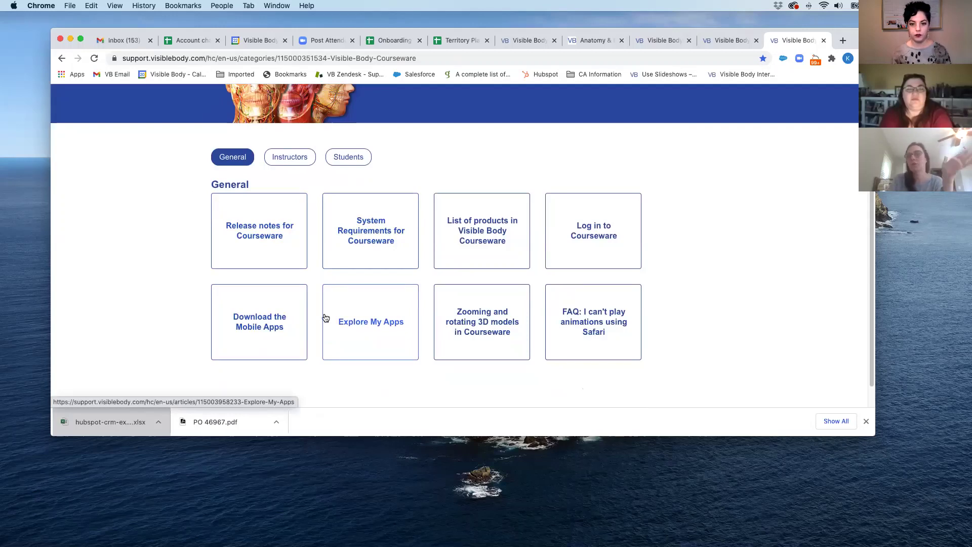
- Browse the Courseware help topics for instructors and for students
{"action": "left_click", "coordinate": [306, 156]}
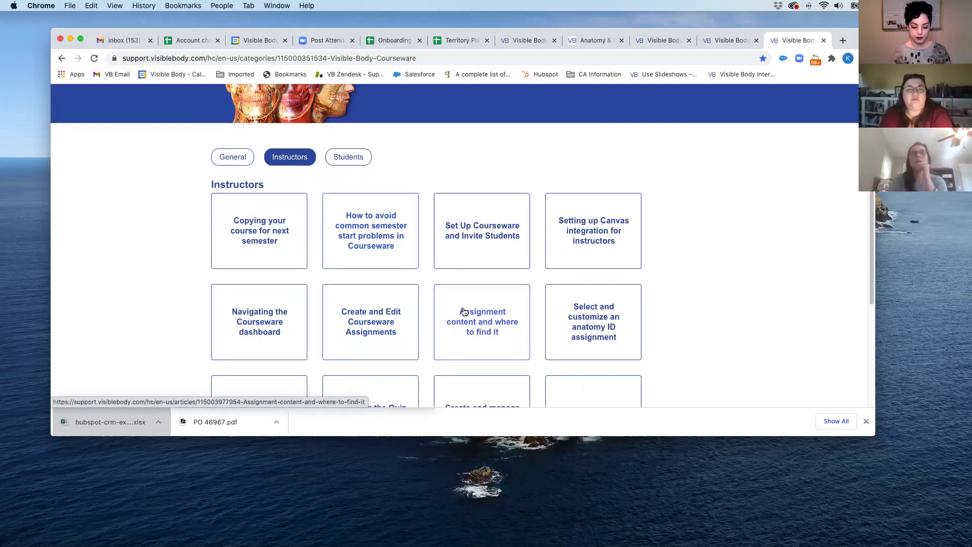
{"action": "scroll", "coordinate": [464, 311], "scroll_direction": "down", "scroll_amount": 5}
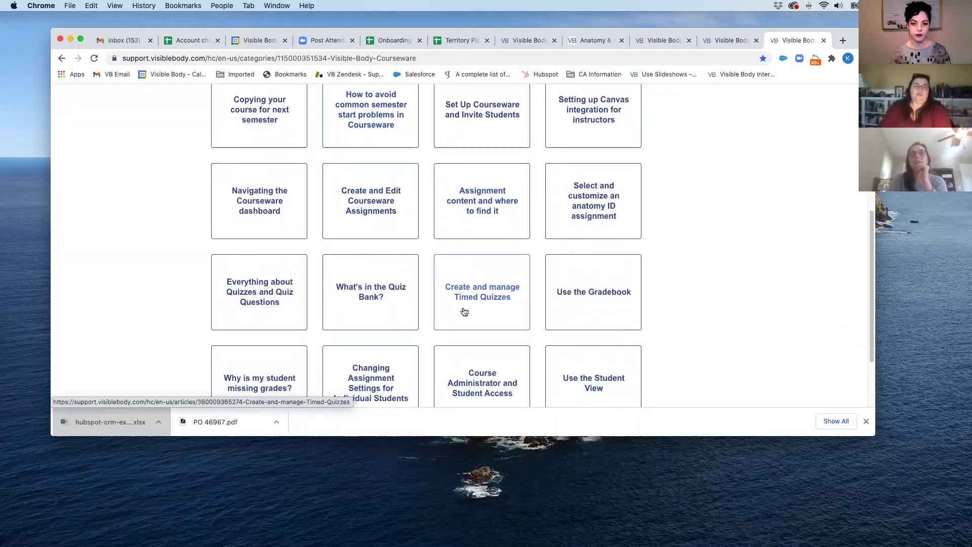
{"action": "scroll", "coordinate": [462, 310], "scroll_direction": "up", "scroll_amount": 10}
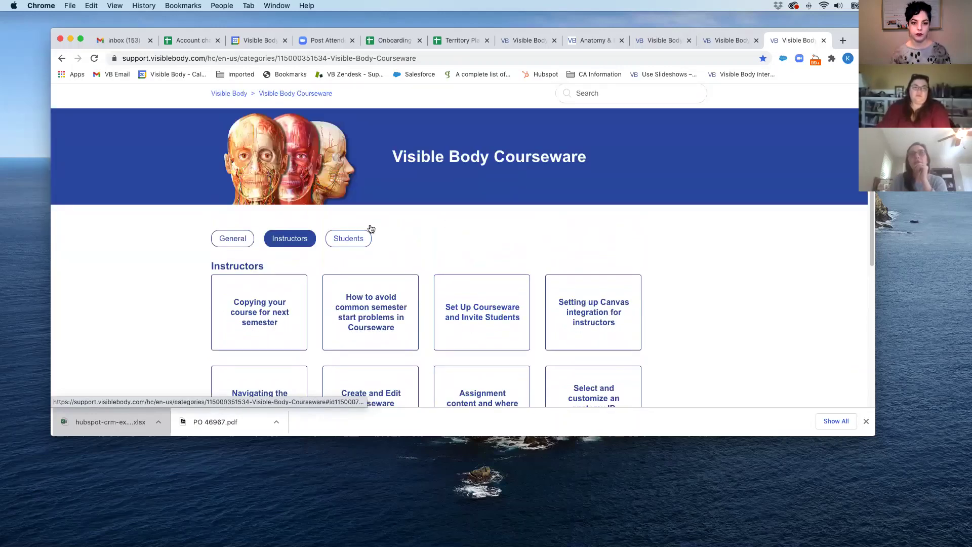
{"action": "left_click", "coordinate": [348, 244]}
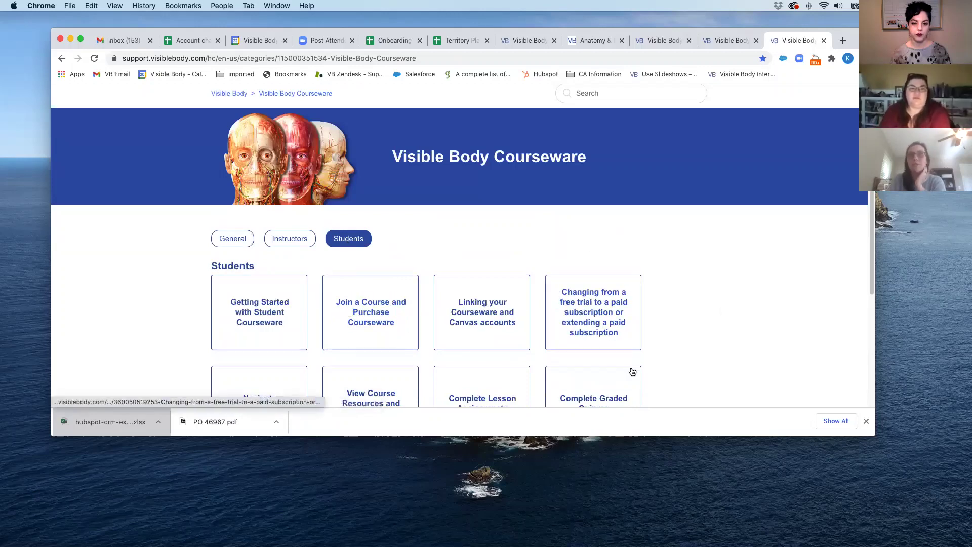
{"action": "scroll", "coordinate": [701, 343], "scroll_direction": "down", "scroll_amount": 3}
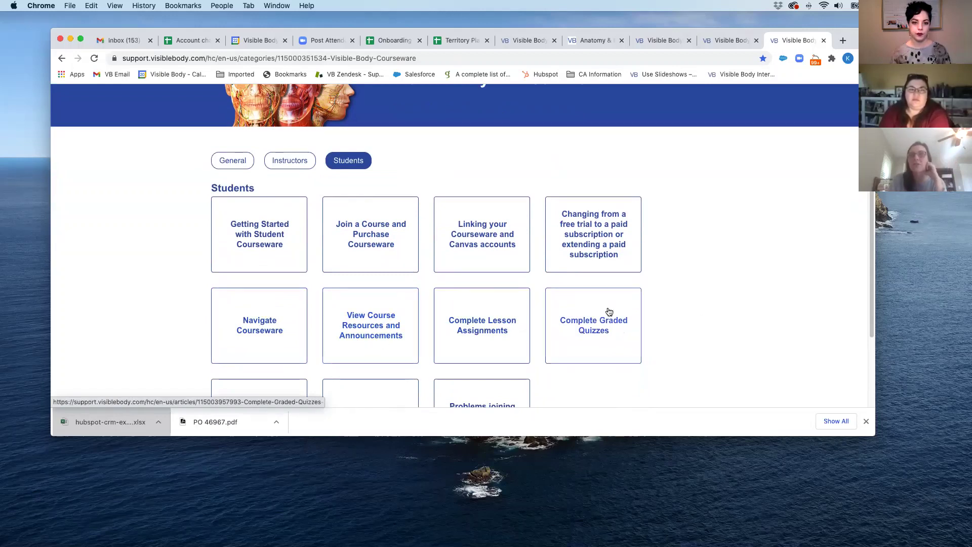
{"action": "scroll", "coordinate": [485, 311], "scroll_direction": "down", "scroll_amount": 1}
{"action": "scroll", "coordinate": [481, 306], "scroll_direction": "down", "scroll_amount": 3}
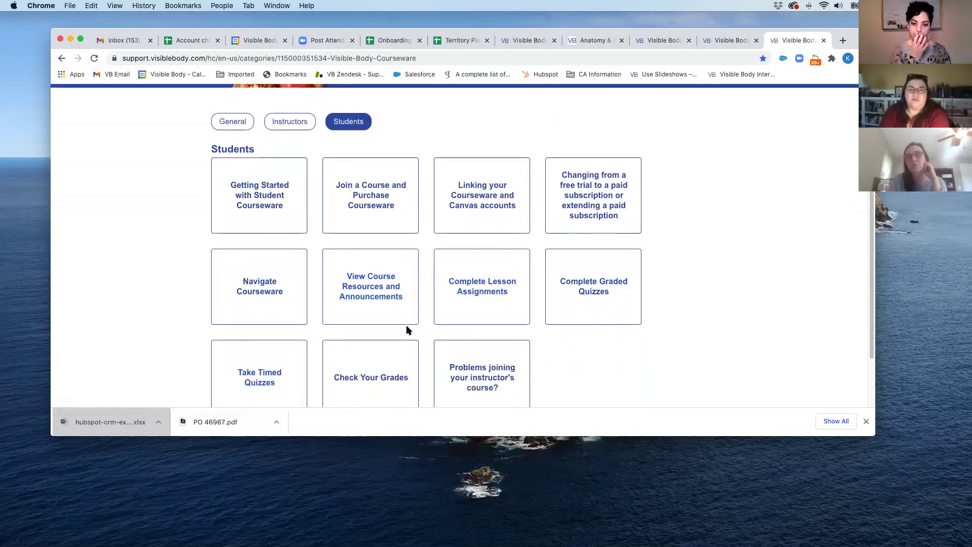
{"action": "scroll", "coordinate": [407, 329], "scroll_direction": "down", "scroll_amount": 1}
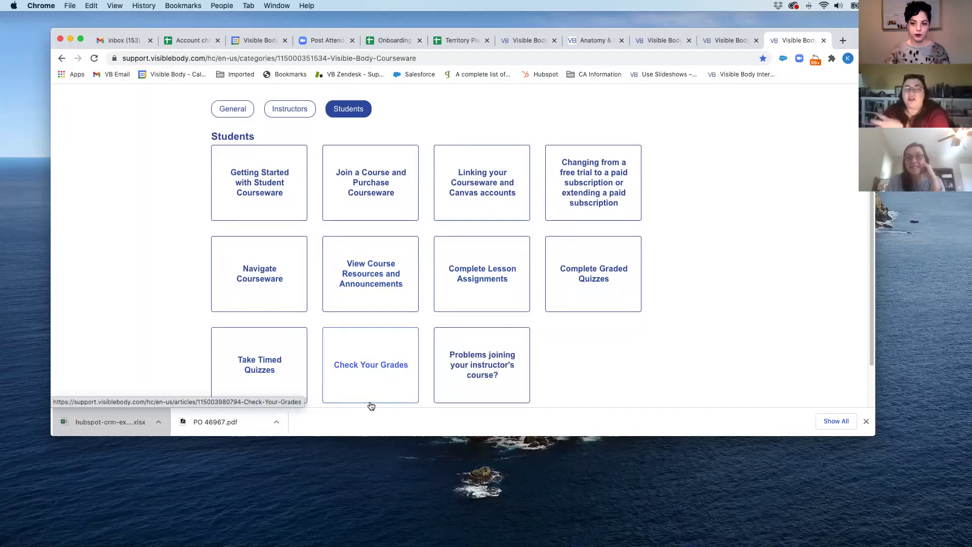
- Open the student article "Join a Course and Purchase Courseware" and review its steps for creating an account and getting access
{"action": "left_click", "coordinate": [371, 193]}
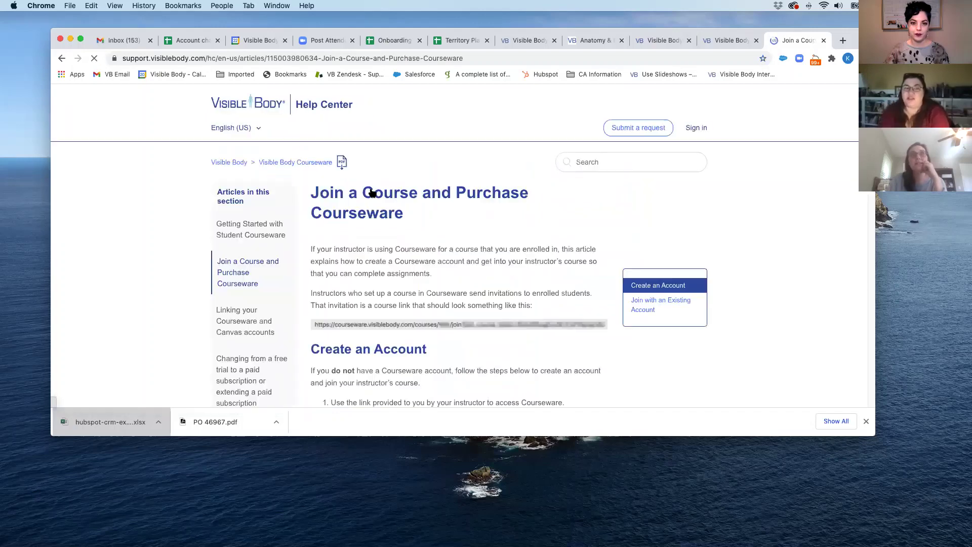
{"action": "scroll", "coordinate": [594, 354], "scroll_direction": "down", "scroll_amount": 3}
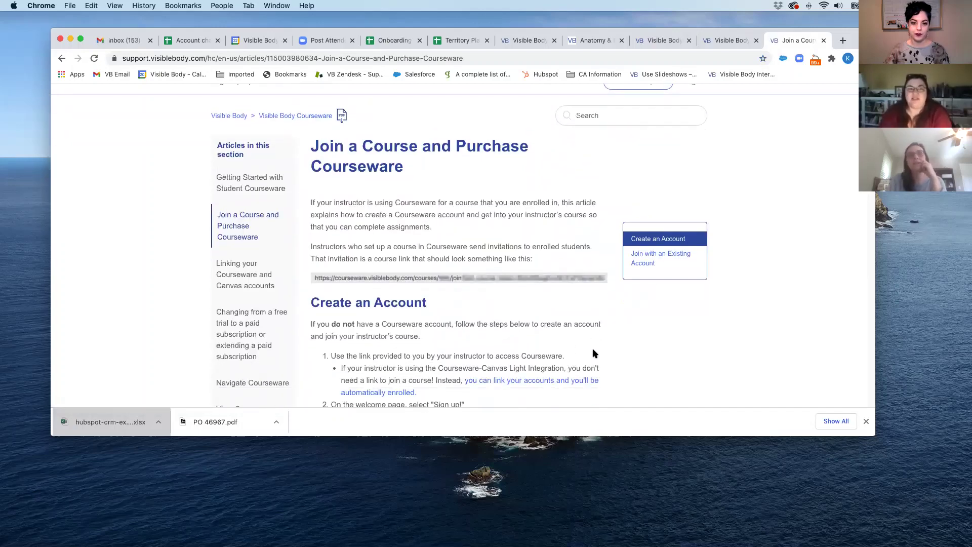
{"action": "scroll", "coordinate": [602, 357], "scroll_direction": "down", "scroll_amount": 1}
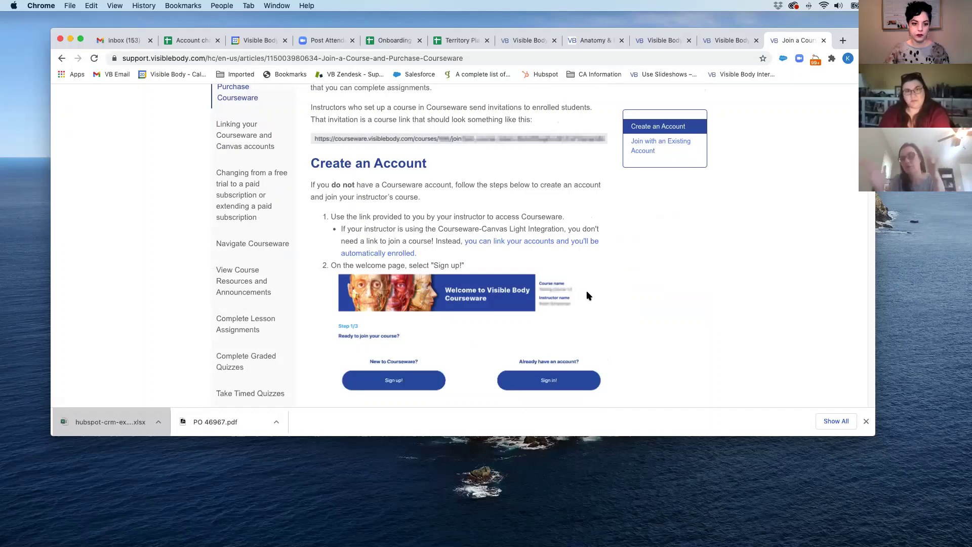
{"action": "scroll", "coordinate": [587, 296], "scroll_direction": "down", "scroll_amount": 3}
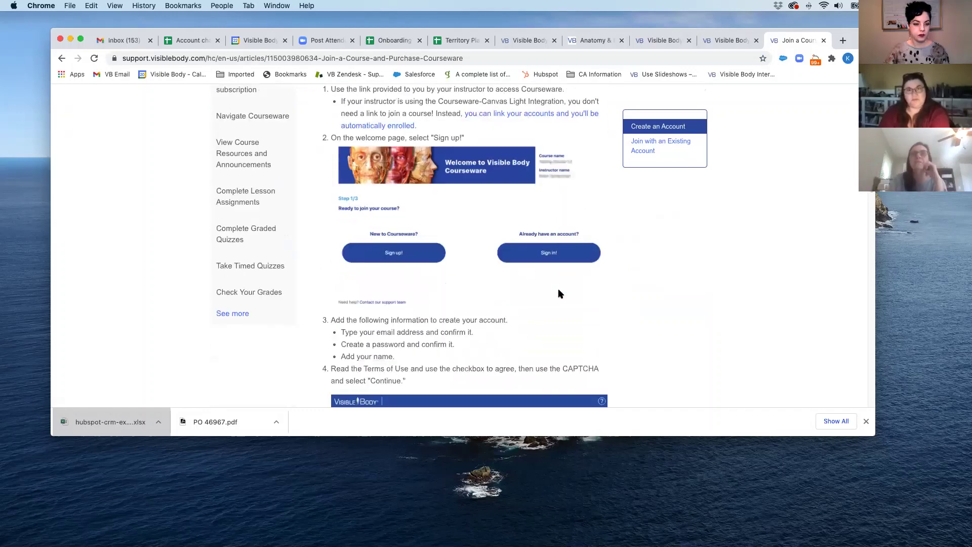
{"action": "scroll", "coordinate": [537, 324], "scroll_direction": "down", "scroll_amount": 5}
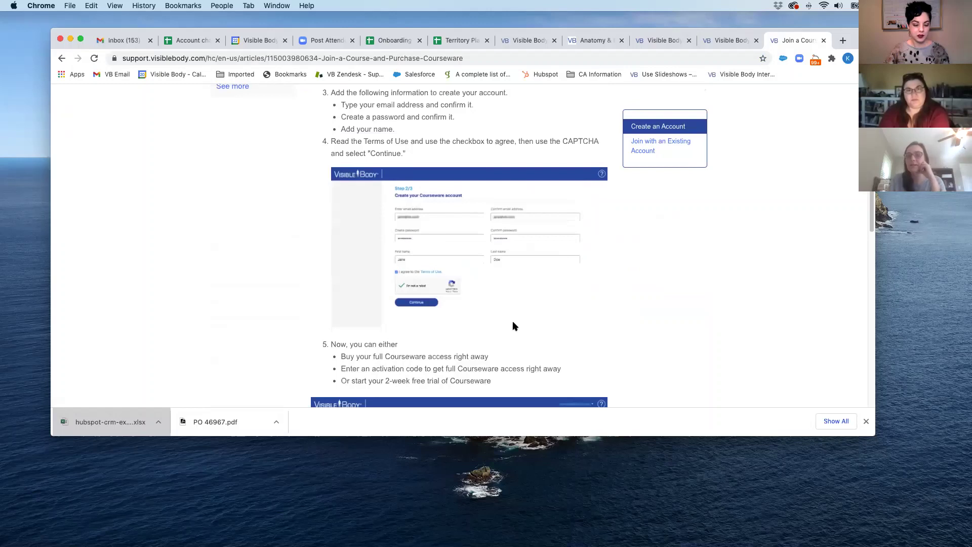
{"action": "scroll", "coordinate": [513, 324], "scroll_direction": "down", "scroll_amount": 3}
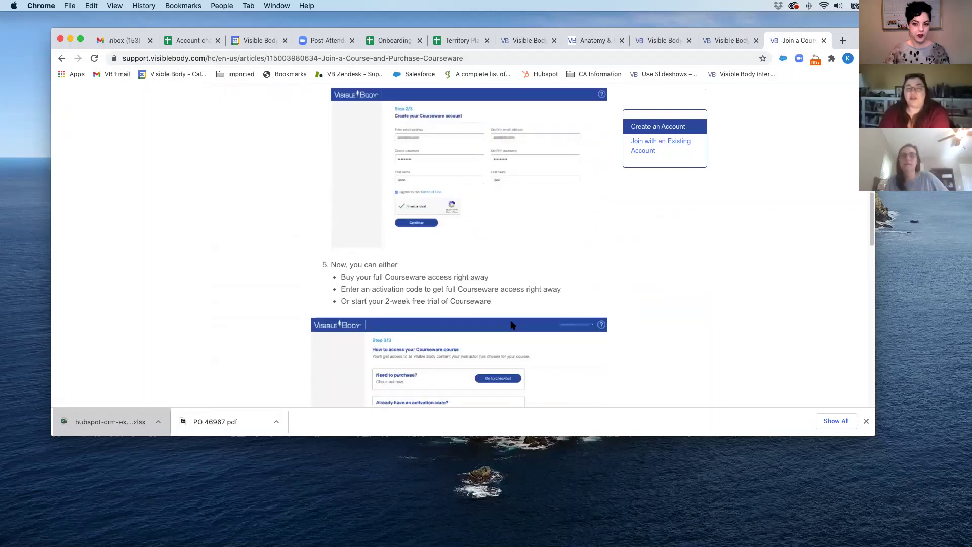